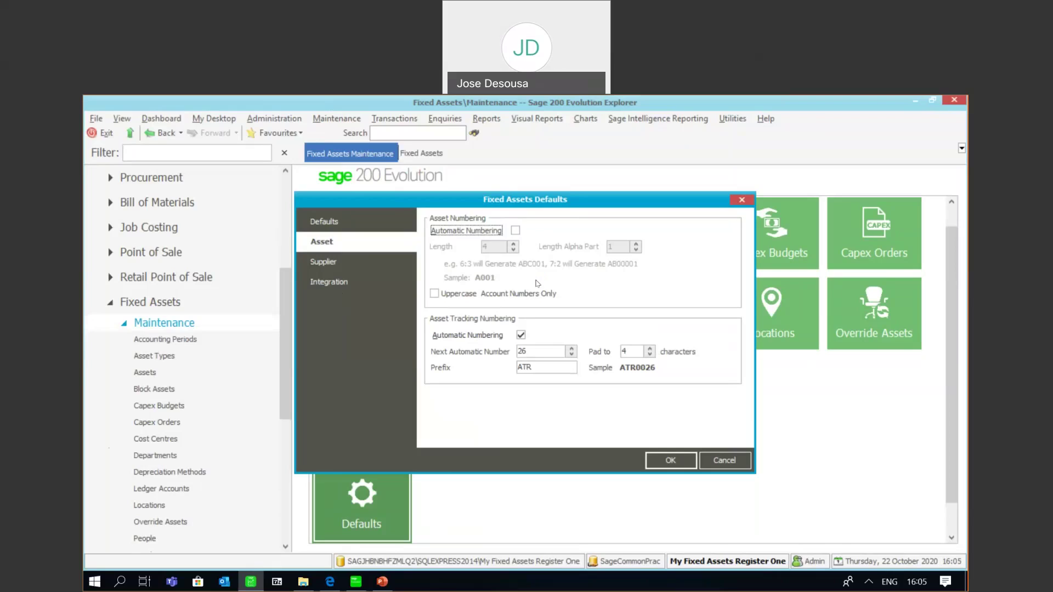
Cancel the Fixed Assets defaults dialog and open the Asset Tracking transaction list.
click(721, 461)
drag(283, 308, 288, 350)
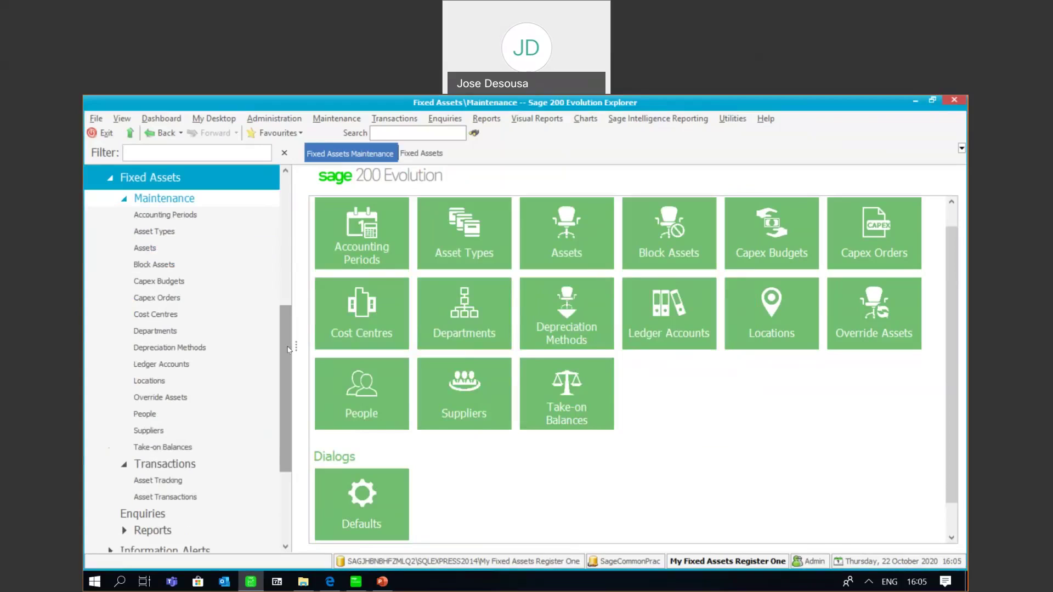
click(165, 480)
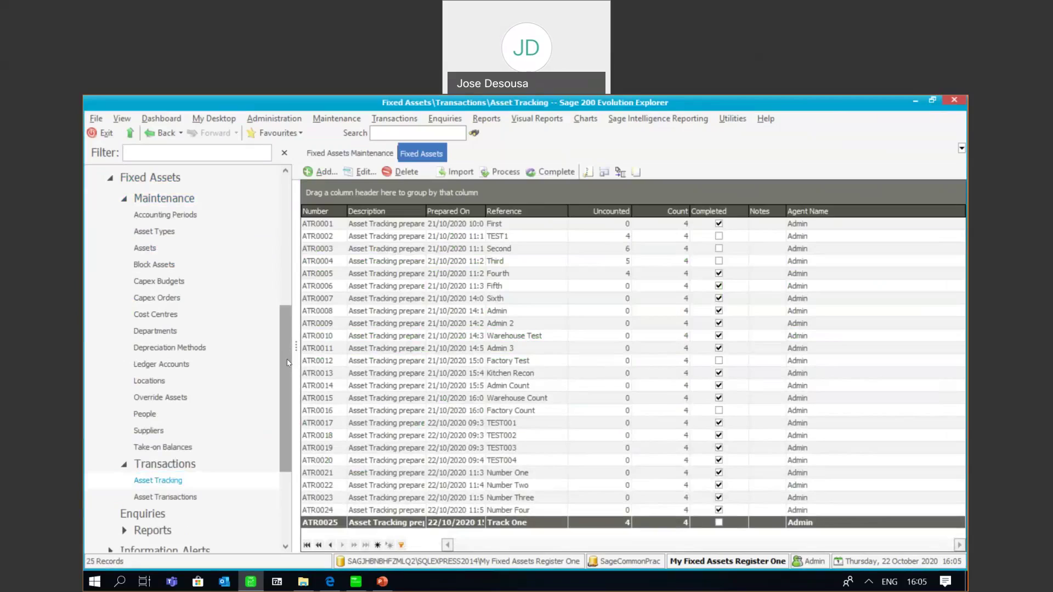
Open the Fixed Assets reports overview and look through it down to the Asset Reconciliation report.
drag(287, 362, 290, 425)
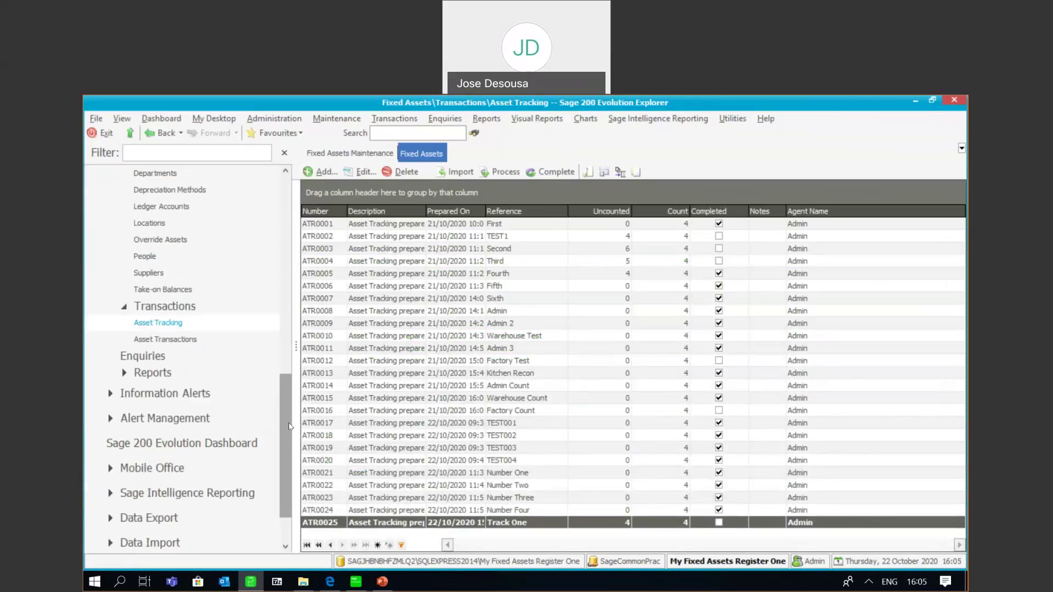
click(152, 372)
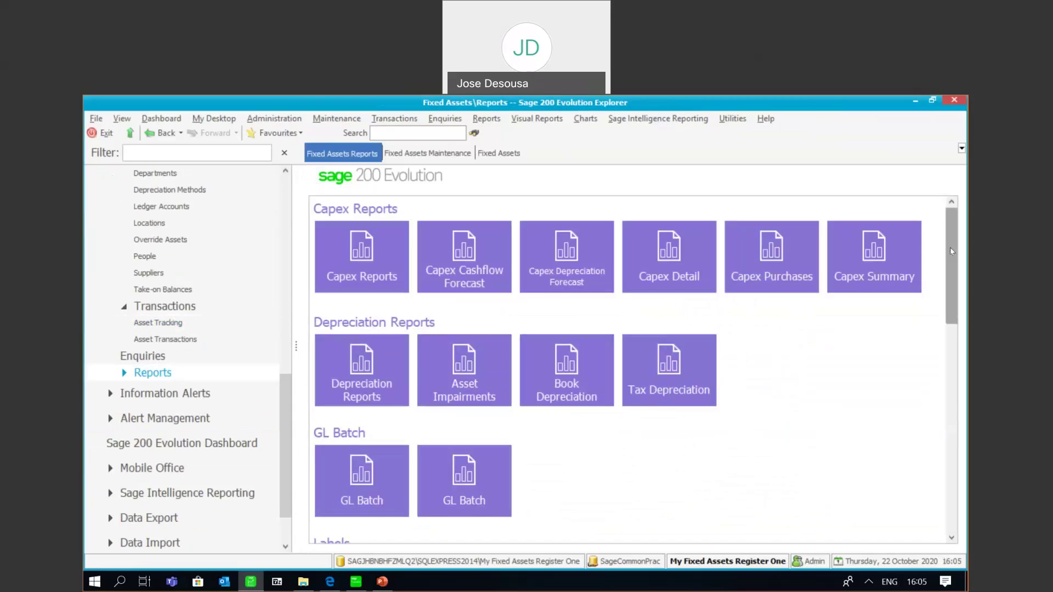
scroll(719, 315, down, 10)
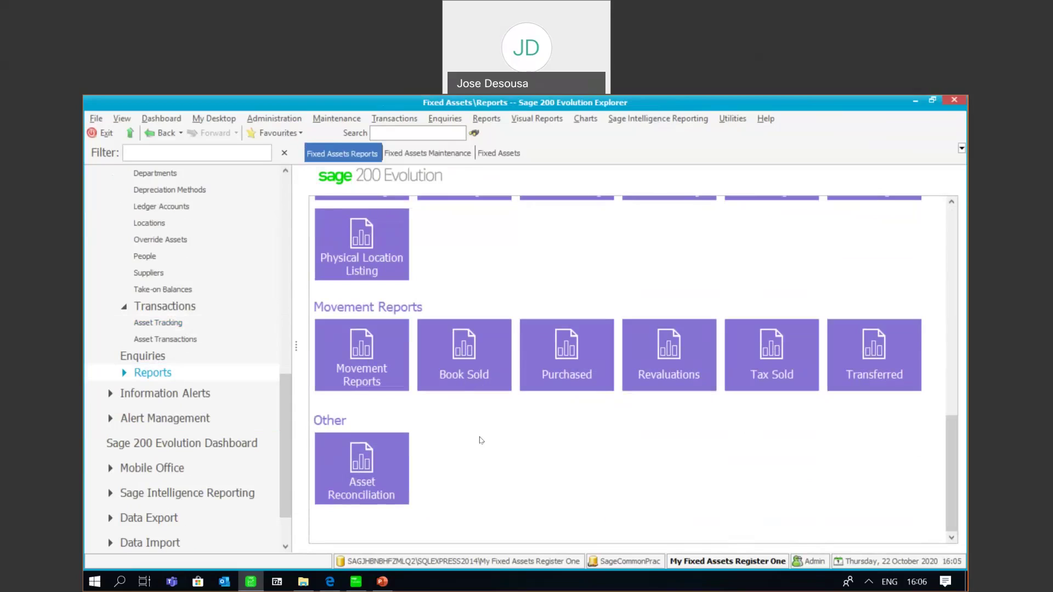
Review the asset details and serial numbers of the Microwave Oven 280L in the Assets list, leaving the record unchanged.
drag(283, 412, 280, 308)
click(164, 372)
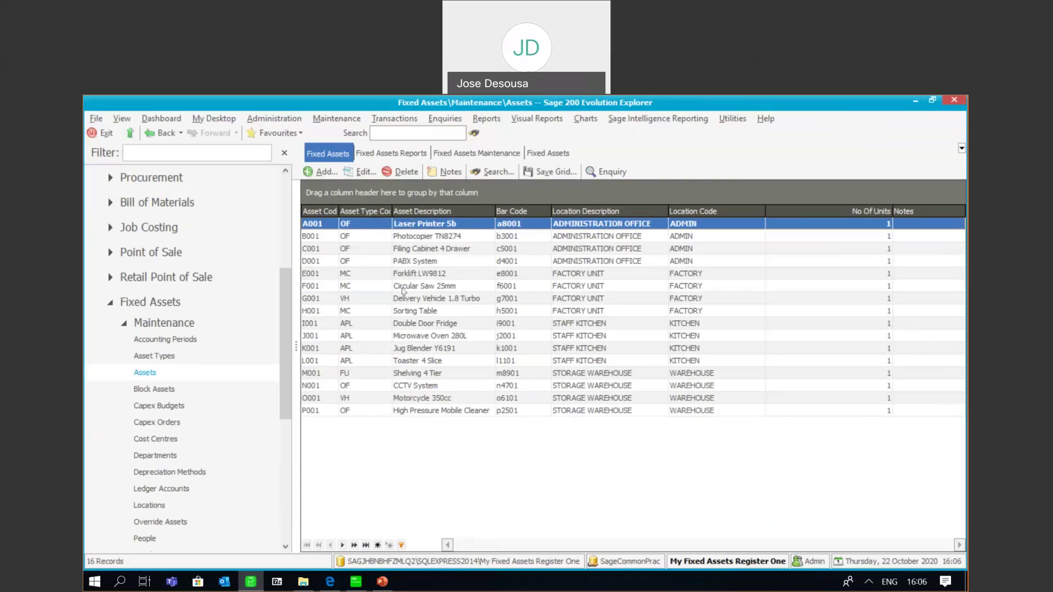
click(400, 335)
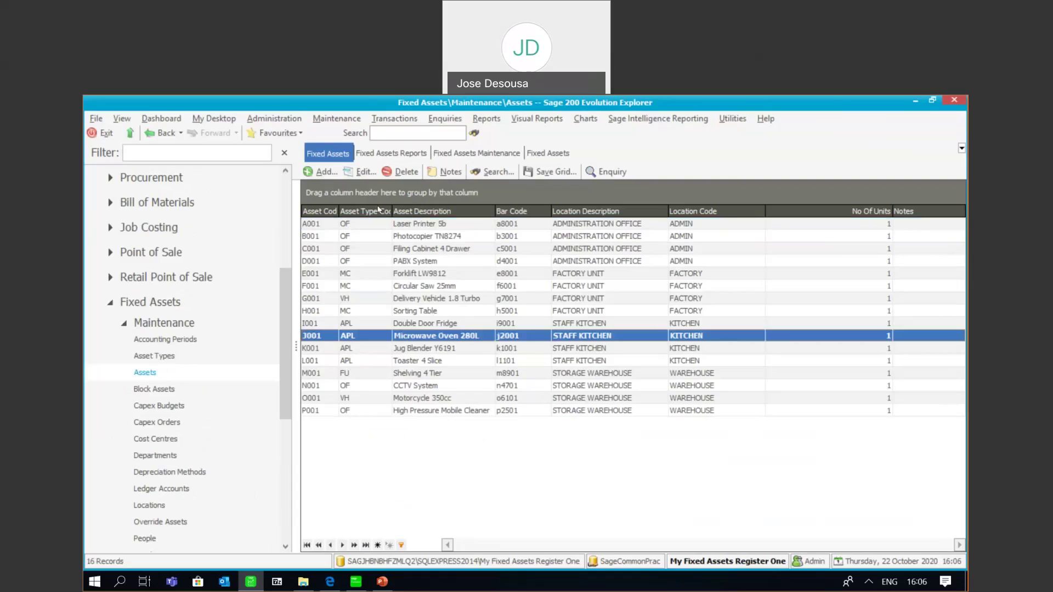
click(363, 172)
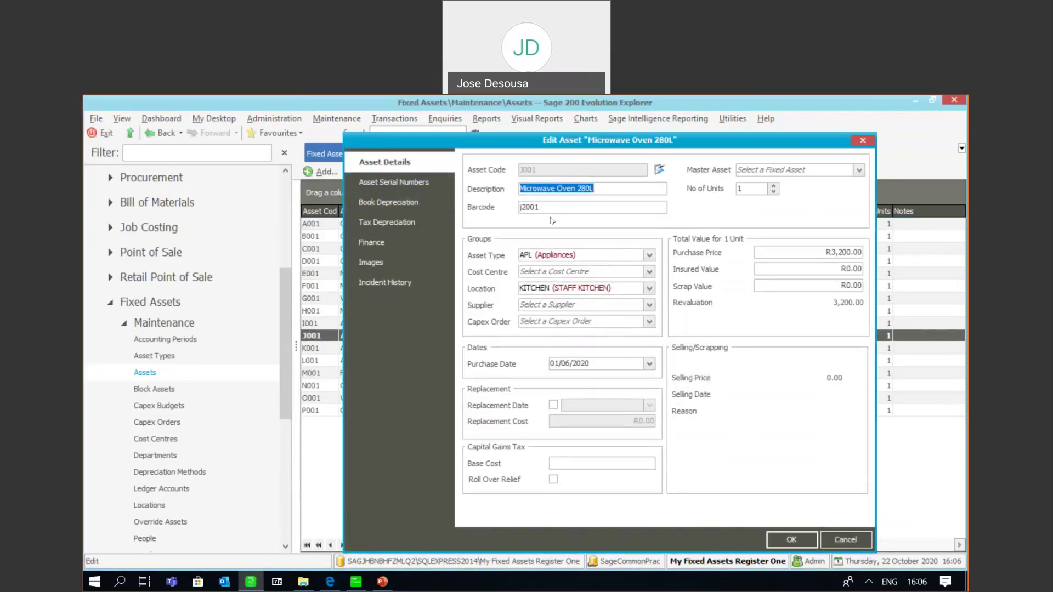
click(433, 181)
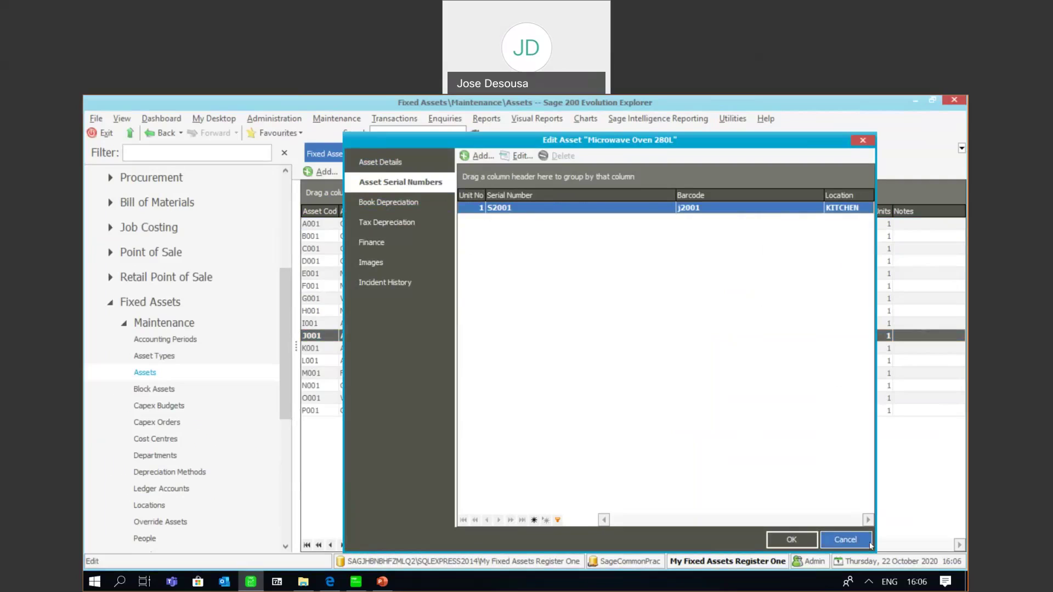
click(845, 540)
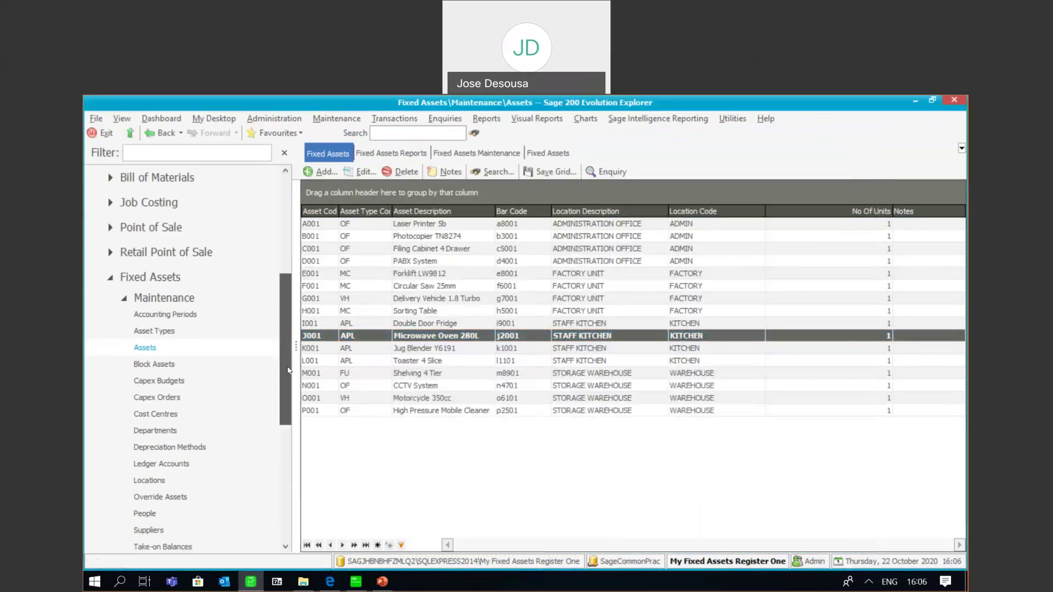
Add a new asset tracking record with the reference TRACK ONE.
scroll(212, 414, down, 4)
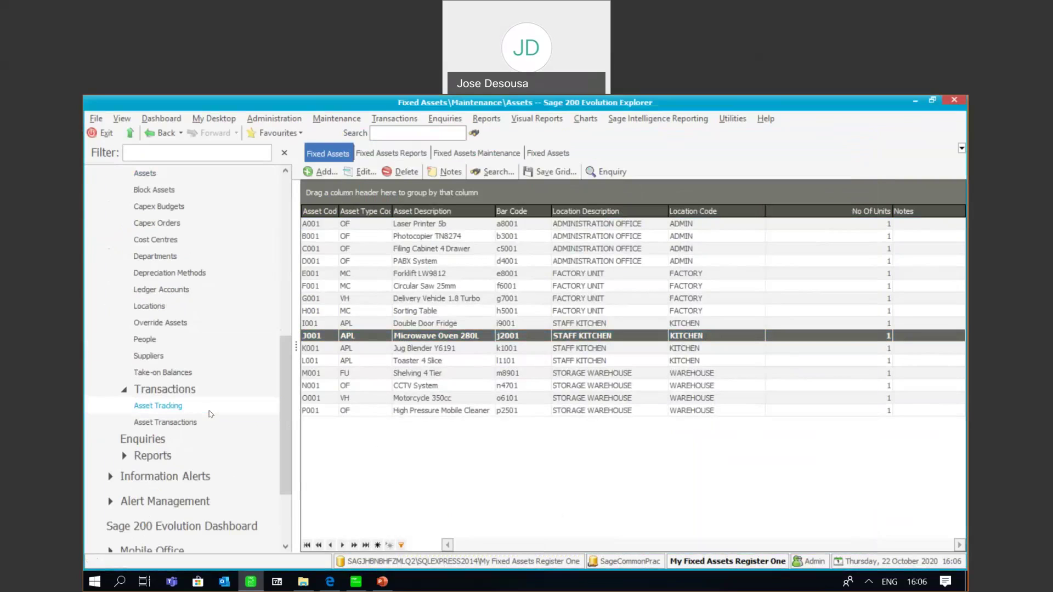
click(210, 411)
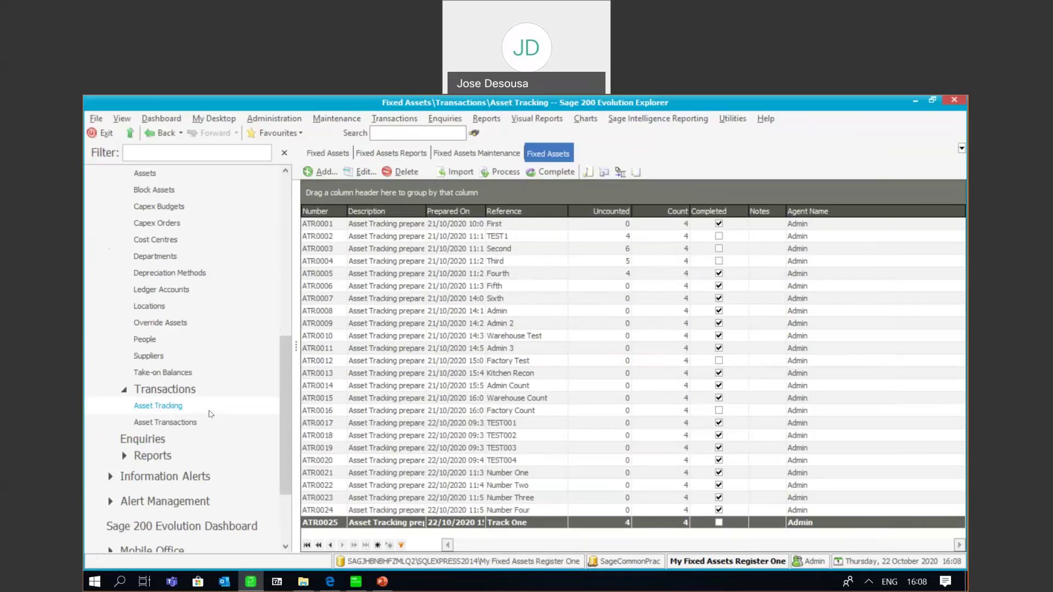
click(329, 175)
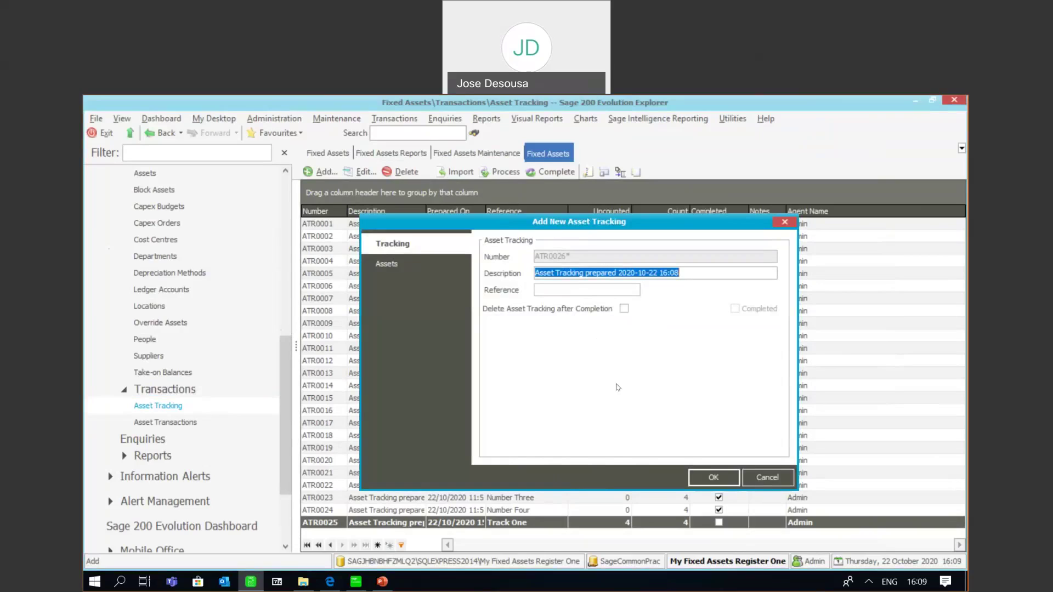
click(539, 289)
text(TRA)
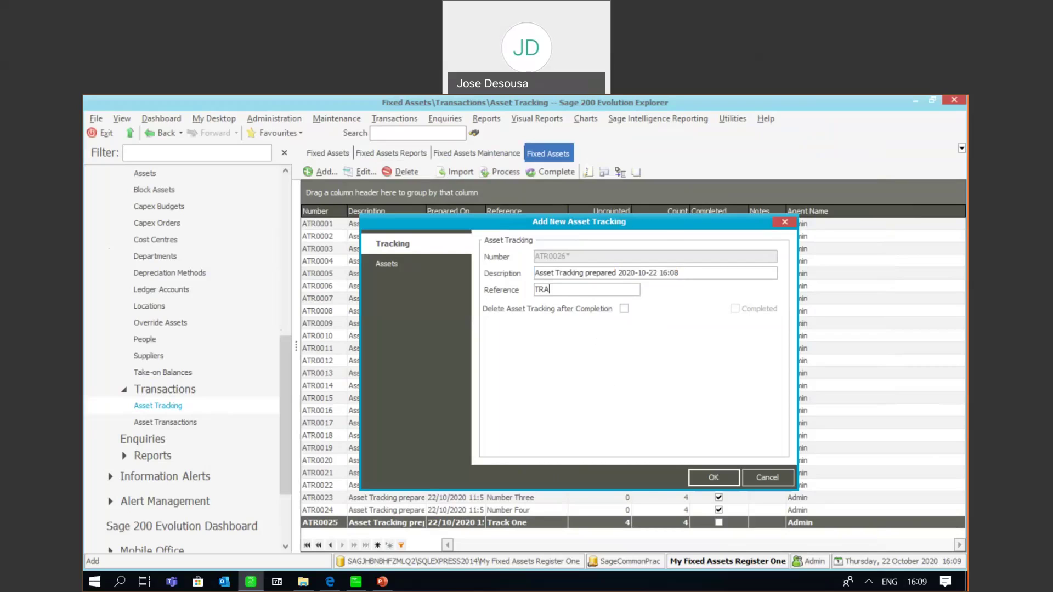
text(CK ONE)
Limit the new tracking record's assets to the STAFF KITCHEN location and save it.
click(405, 272)
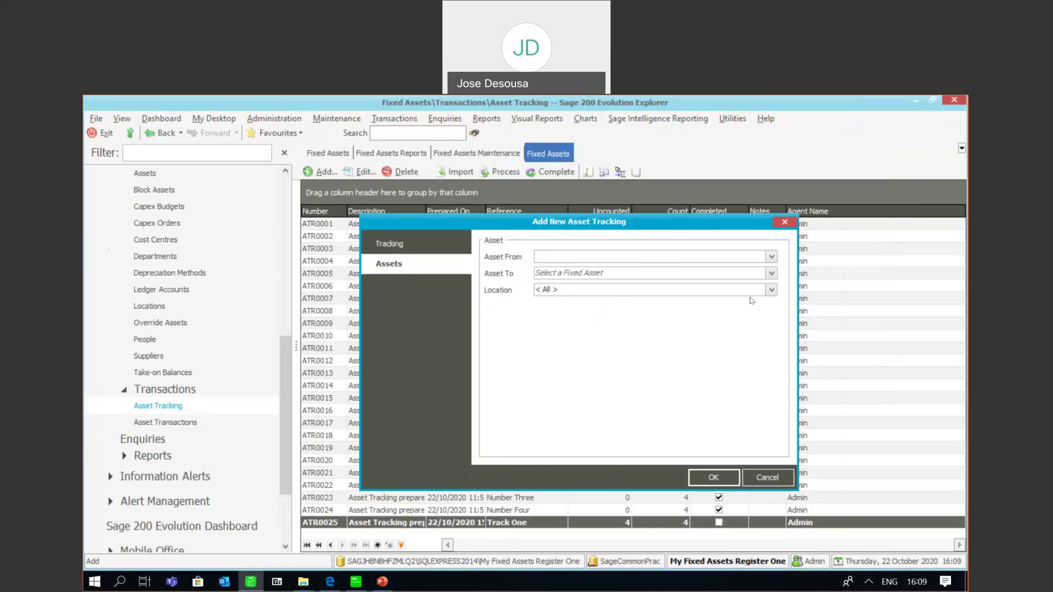
click(771, 290)
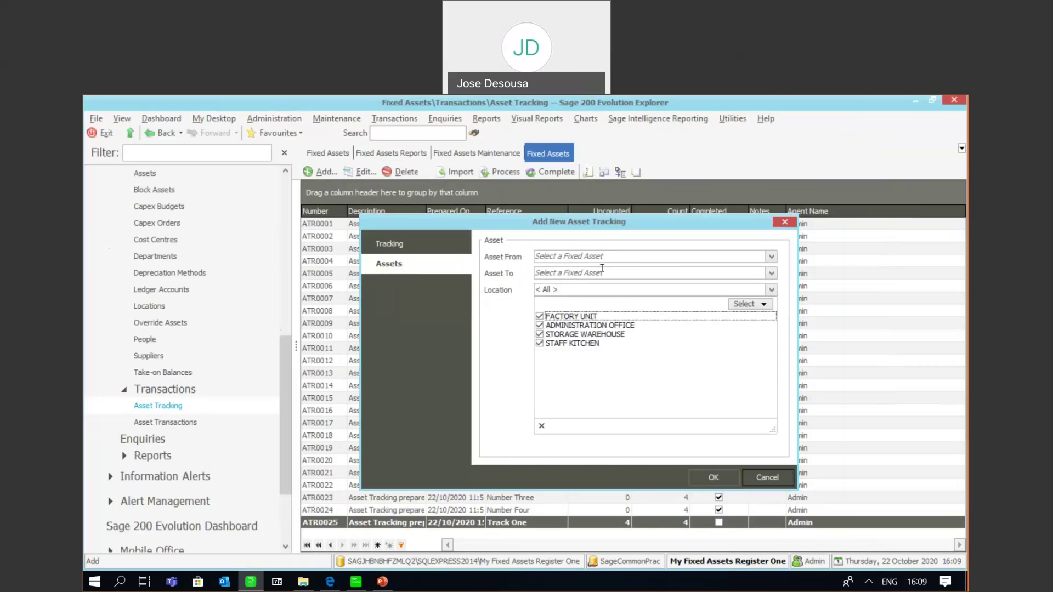
click(540, 333)
click(539, 325)
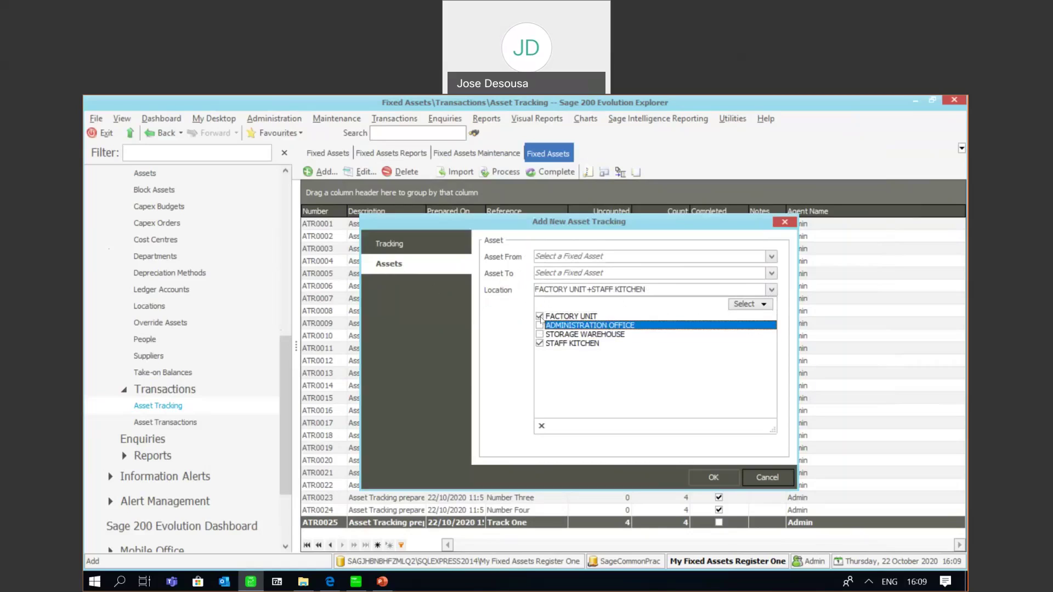
click(539, 316)
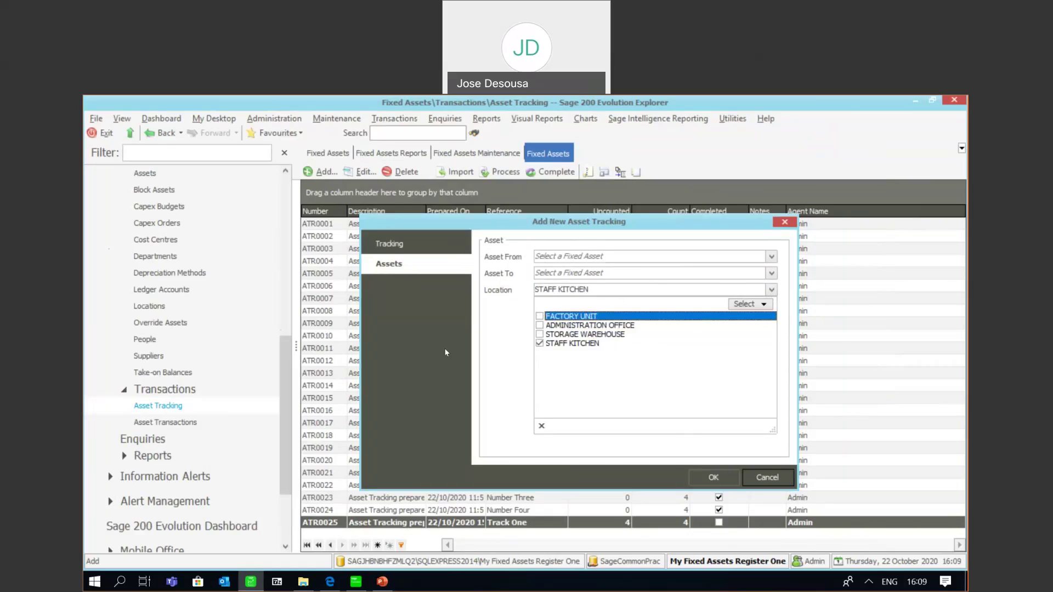
click(702, 476)
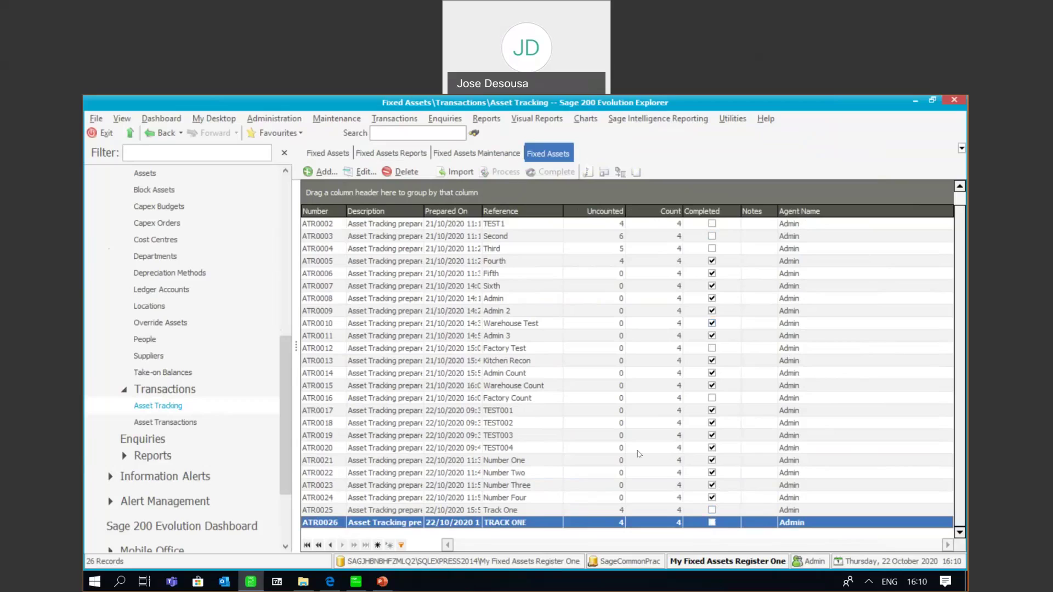
Start an import for the TRACK ONE tracking record and check the column order of the KITCHENnv file in Excel.
click(457, 177)
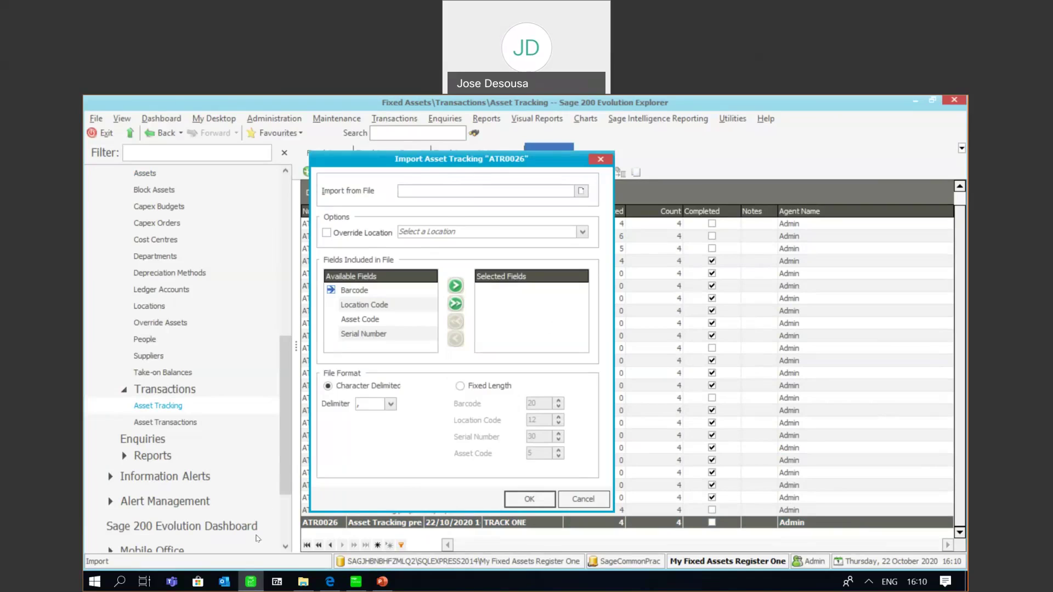
click(302, 582)
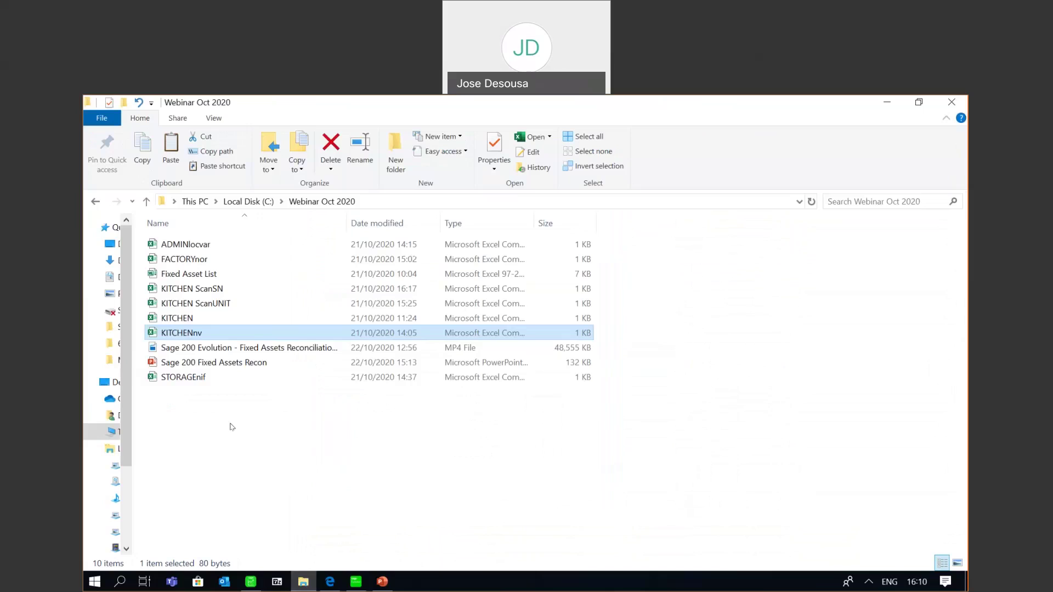
double_click(227, 334)
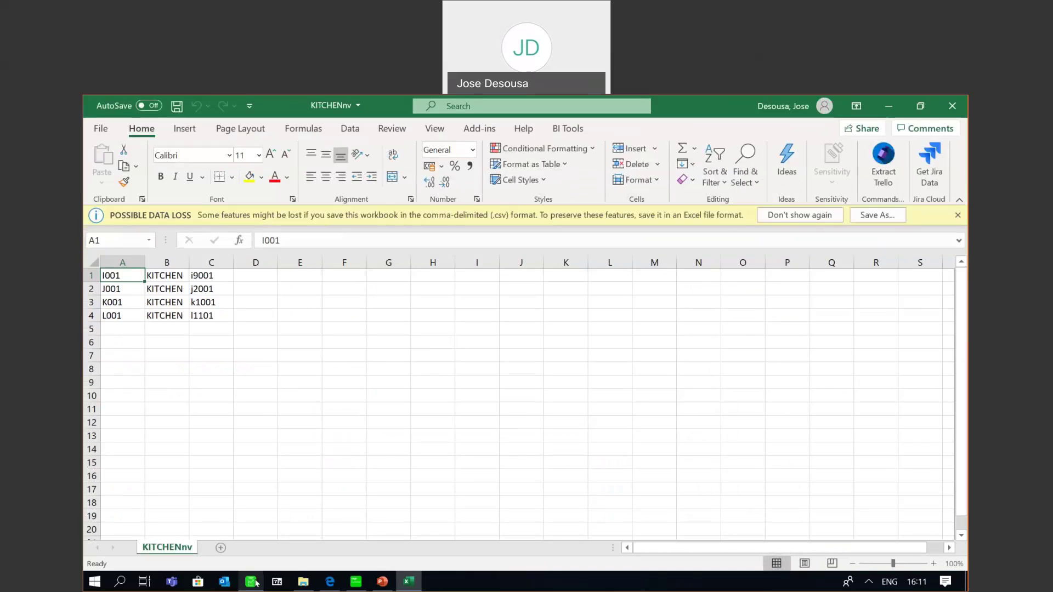
click(254, 581)
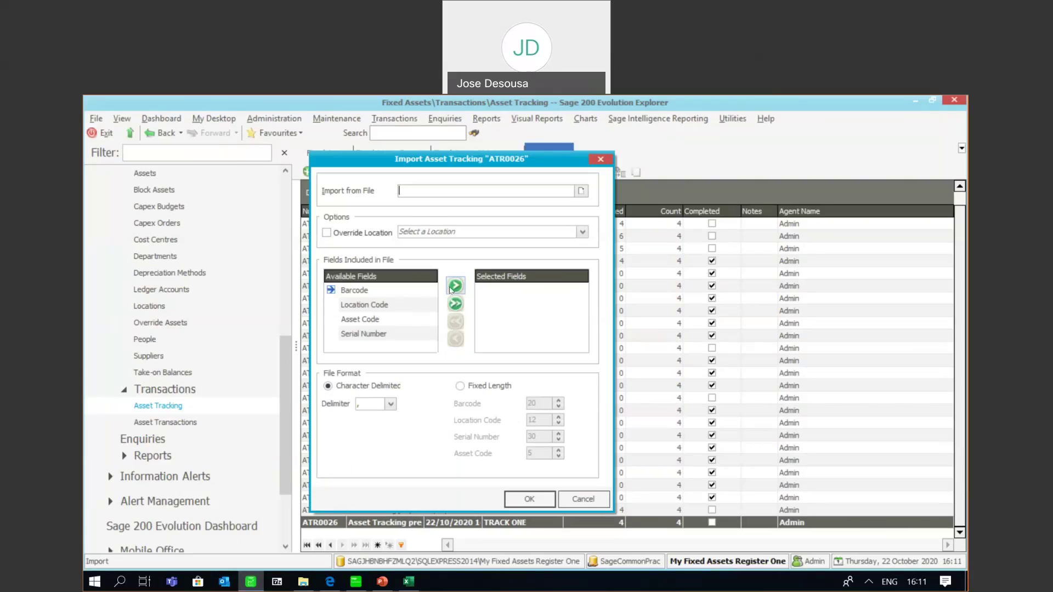
click(408, 582)
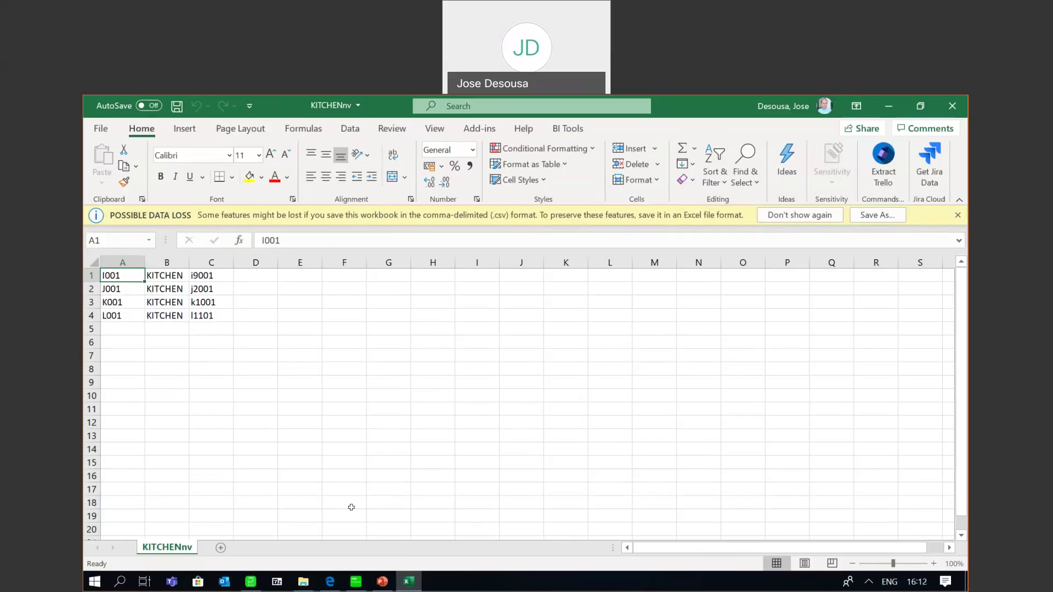
click(252, 582)
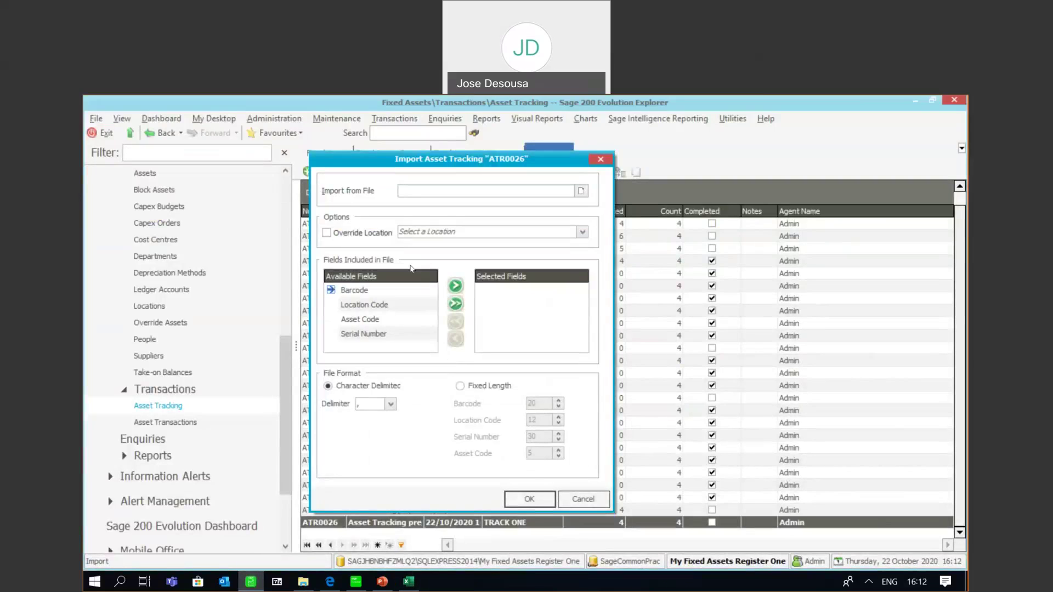
Include Asset Code, Location Code and Barcode, in that order, as the fields in the import file.
click(364, 320)
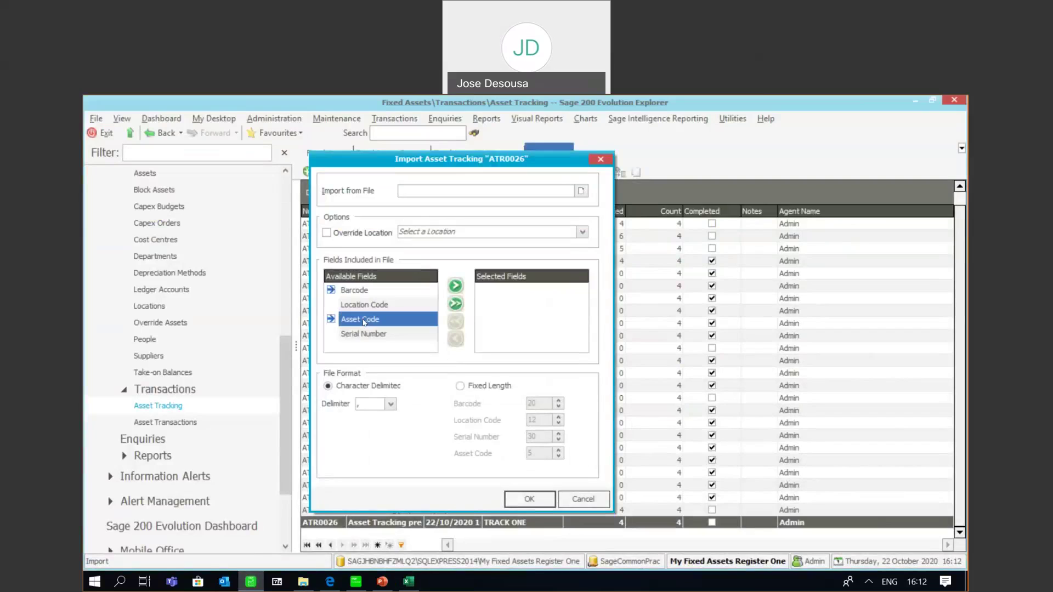
click(453, 286)
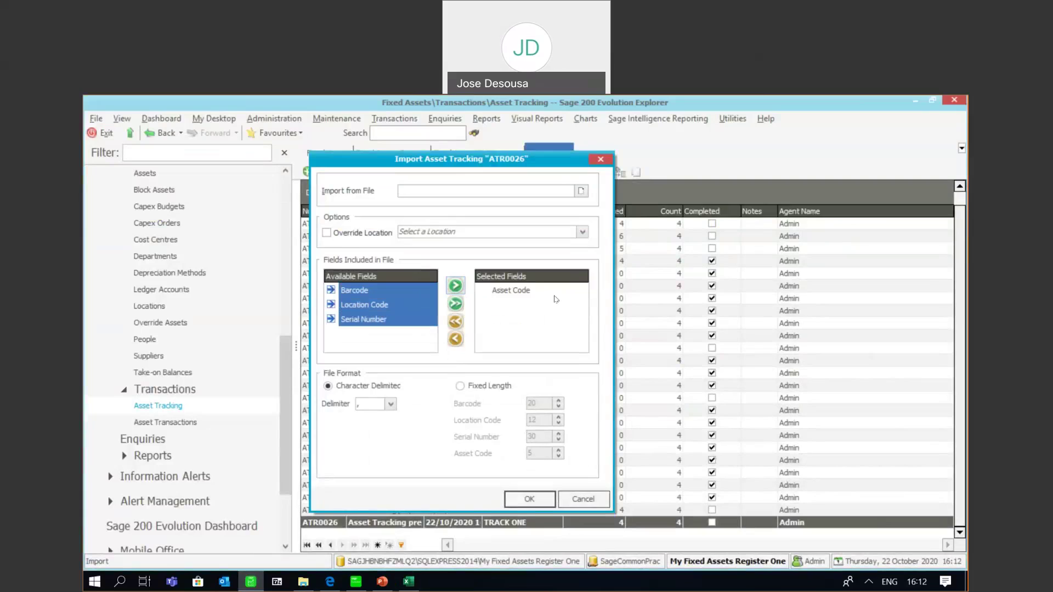
click(386, 308)
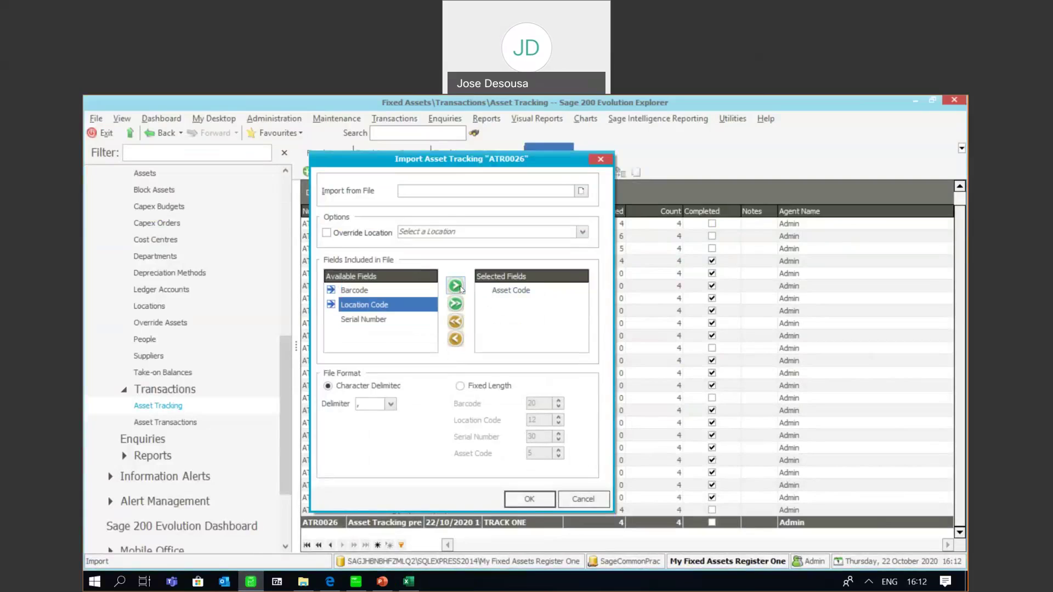
click(456, 286)
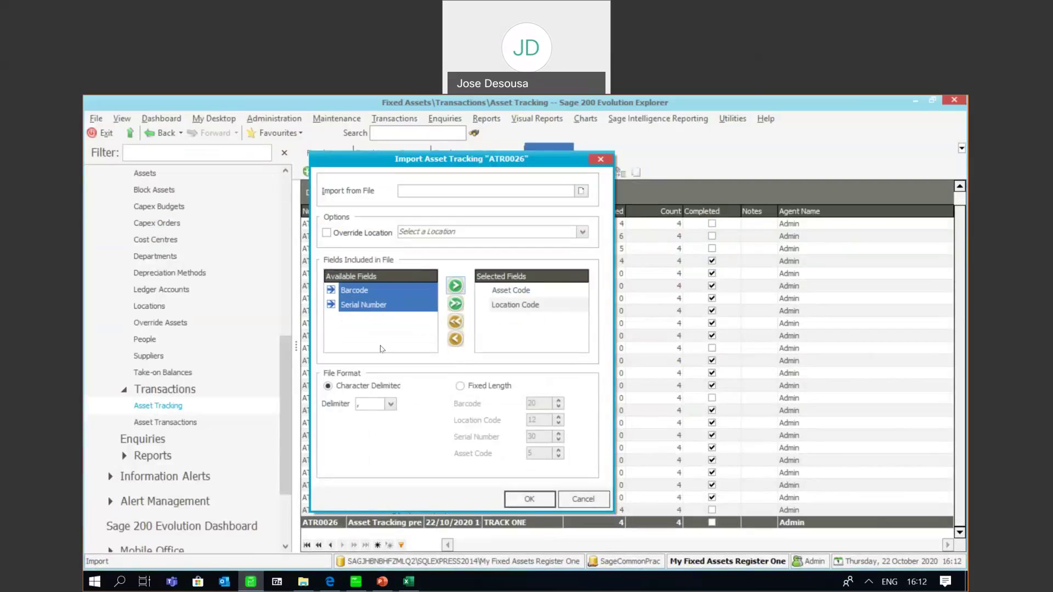
click(401, 290)
click(456, 286)
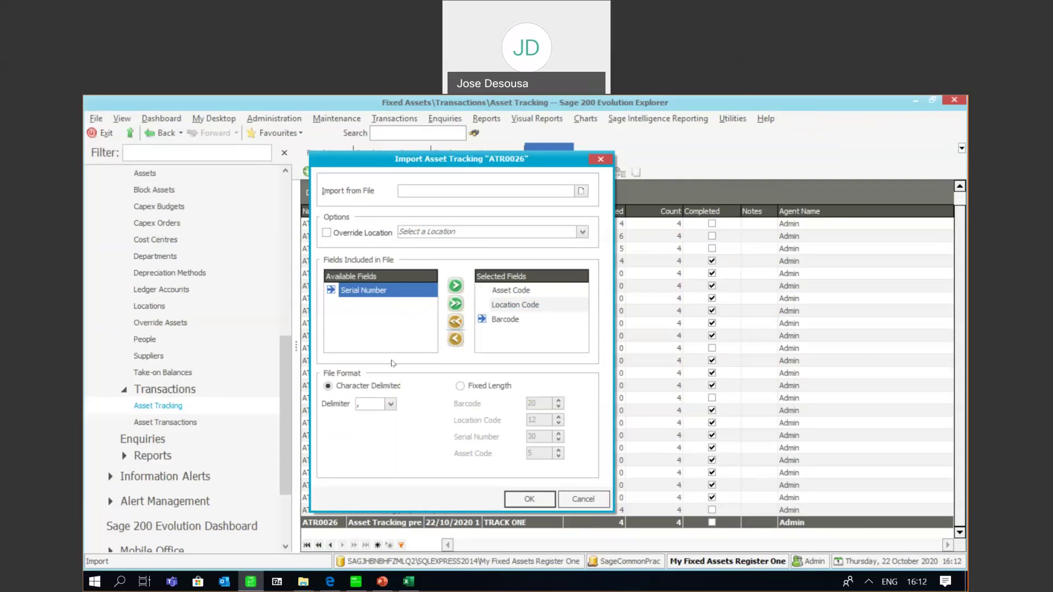
Keep the comma as the import delimiter and close the KITCHENnv workbook in Excel.
click(392, 406)
click(391, 405)
click(372, 402)
click(406, 581)
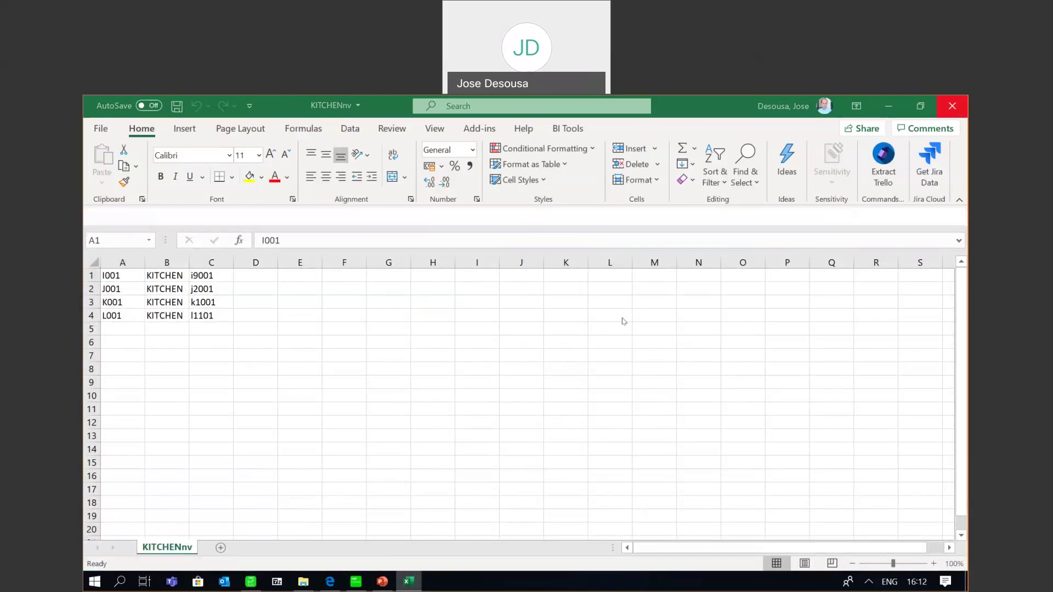
key(alt+F4)
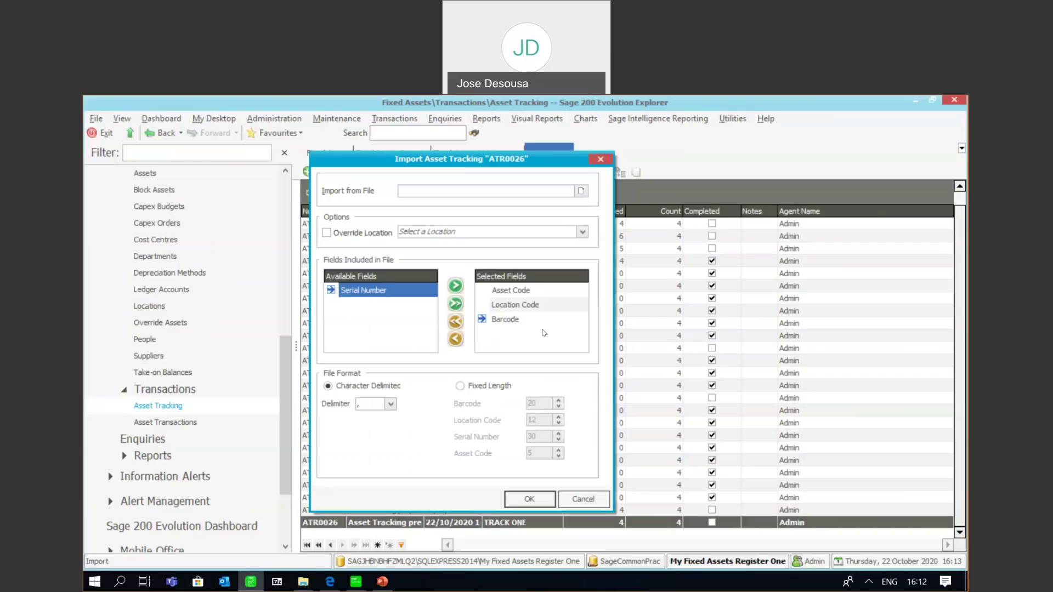
Choose KITCHENnv.csv from the Webinar Oct 2020 folder as the file to import.
key(Tab)
key(Tab)
click(579, 191)
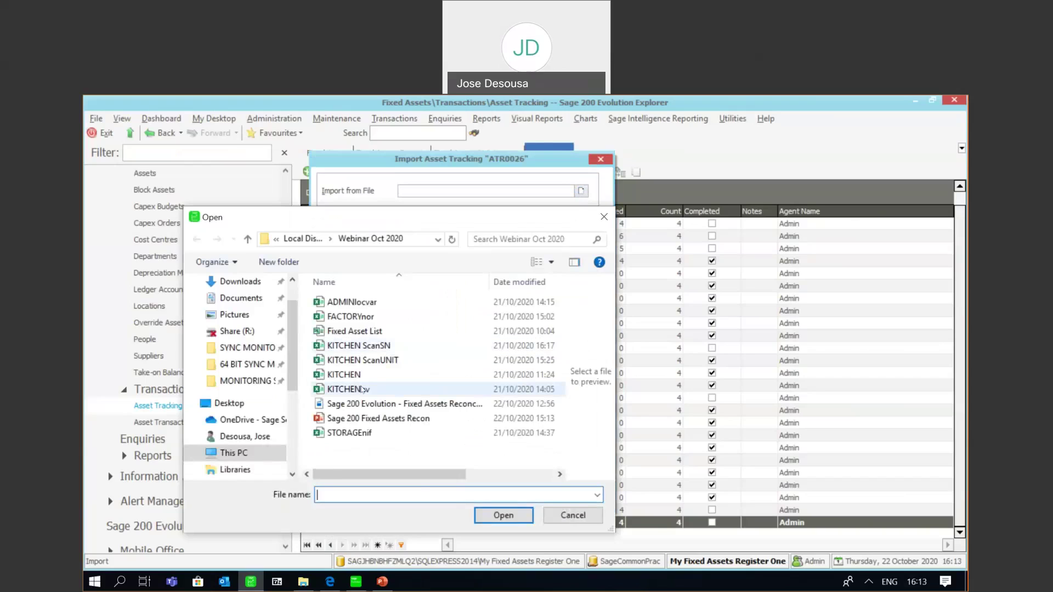
click(362, 389)
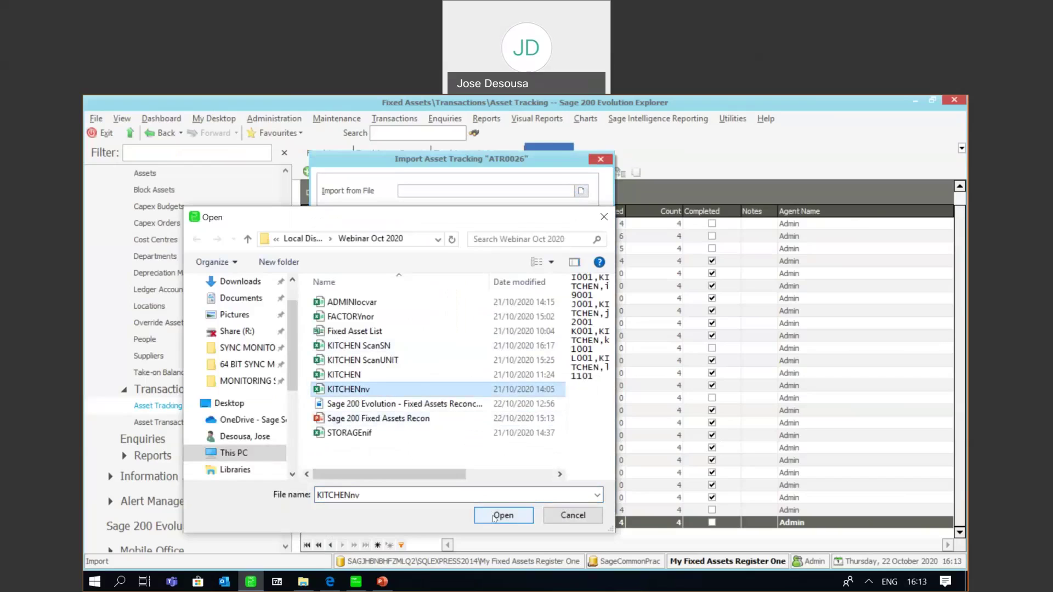
click(493, 517)
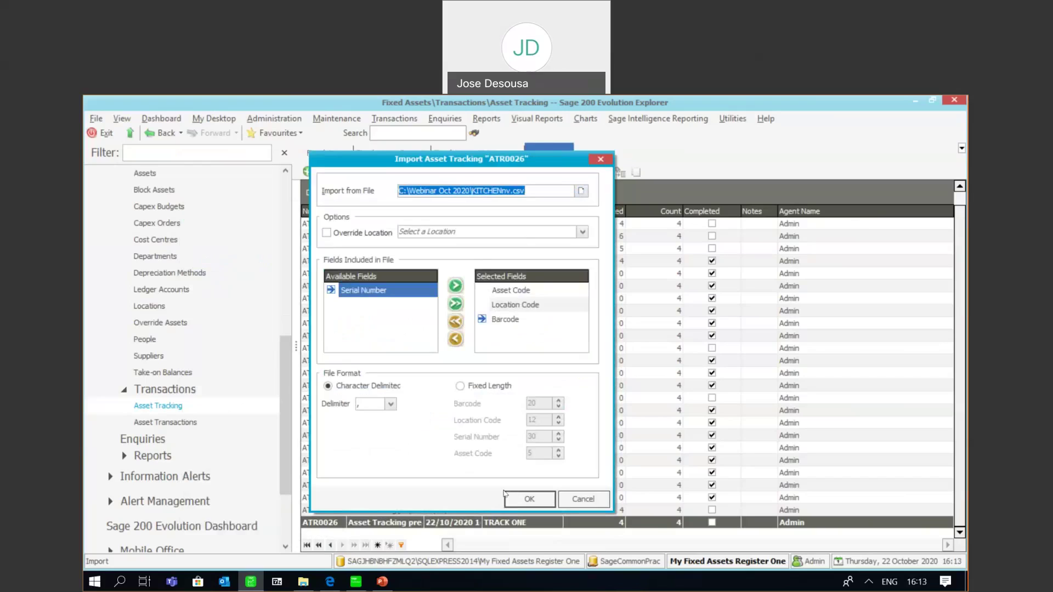
Run the KITCHENnv.csv import for TRACK ONE and review the 22/10/2020 16:13 entries in the import log before closing it.
click(522, 500)
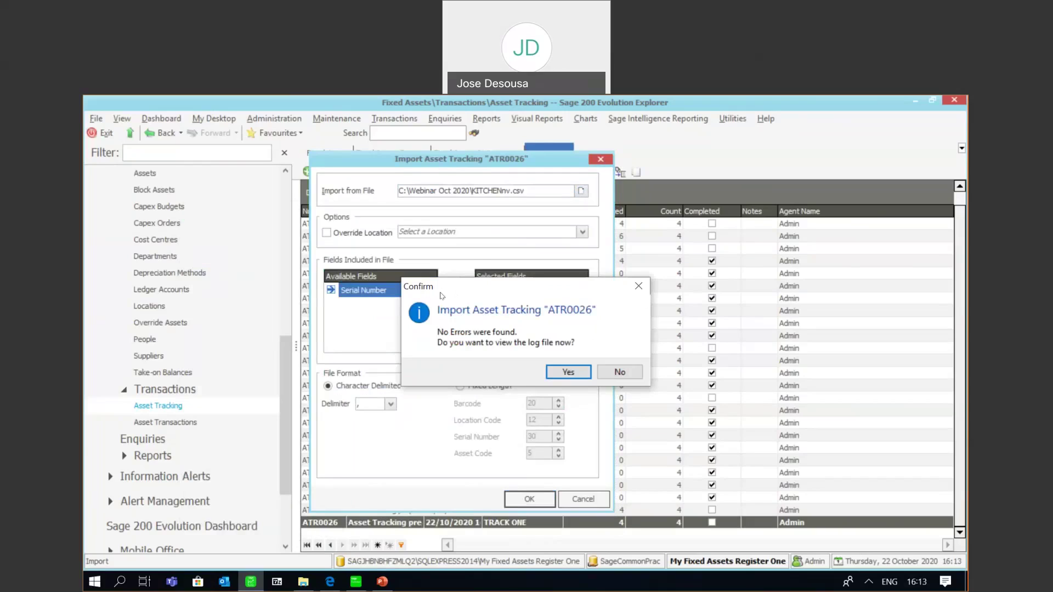
click(559, 378)
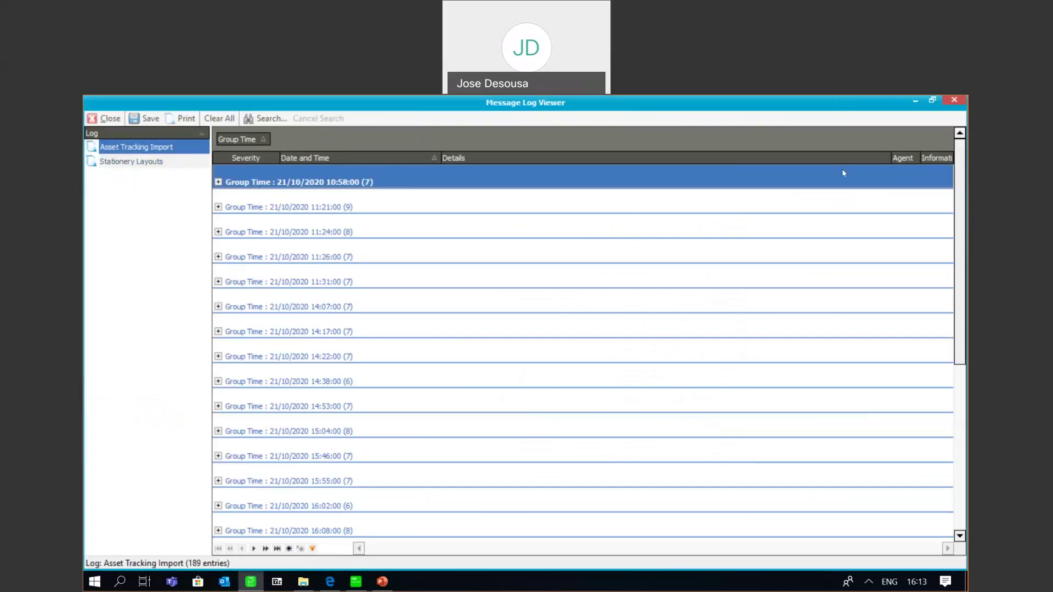
drag(961, 177, 961, 328)
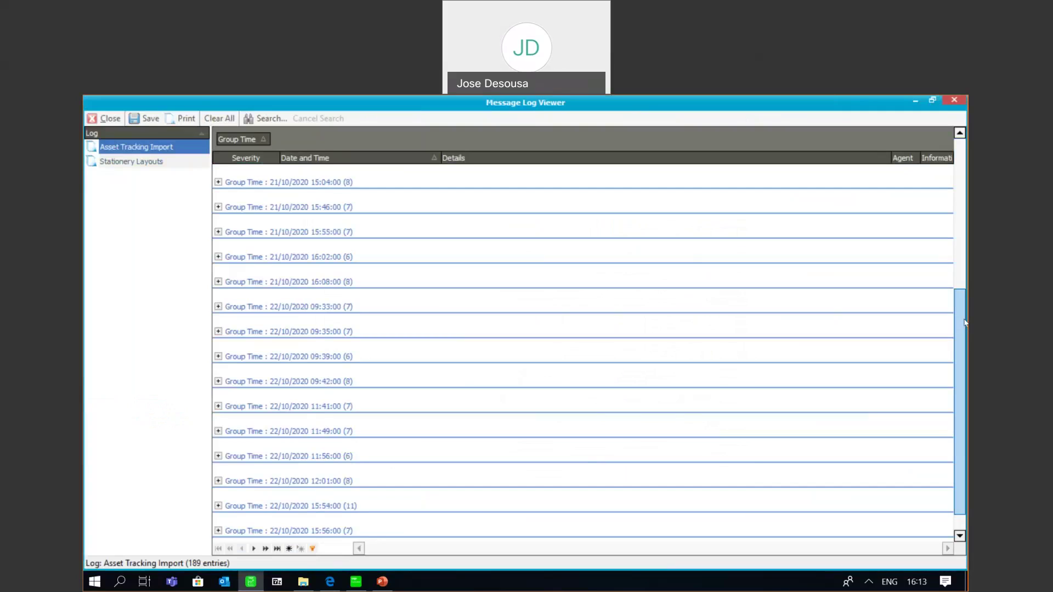
drag(960, 329, 660, 463)
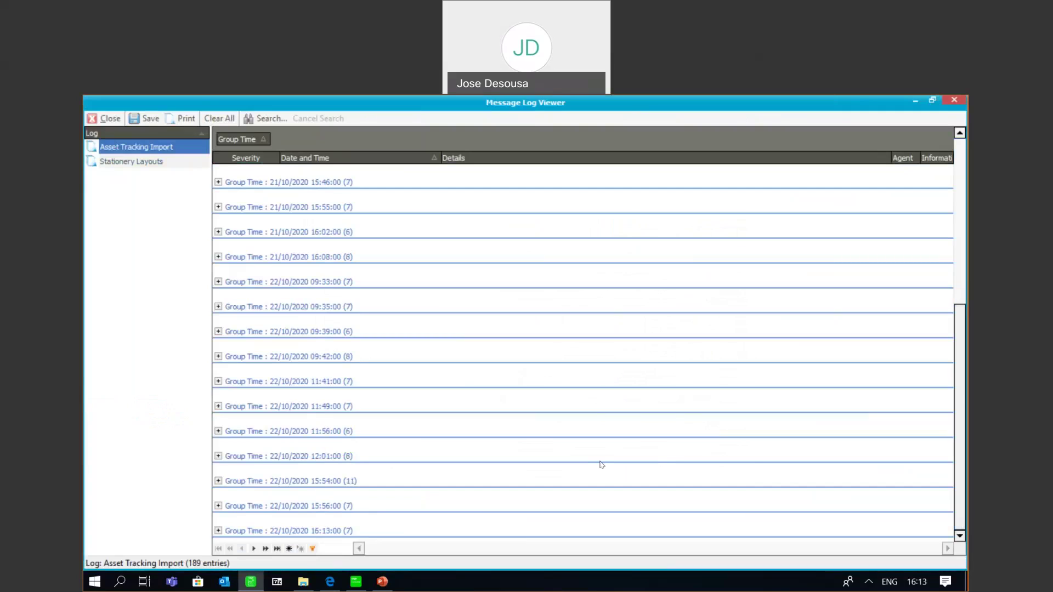
click(218, 530)
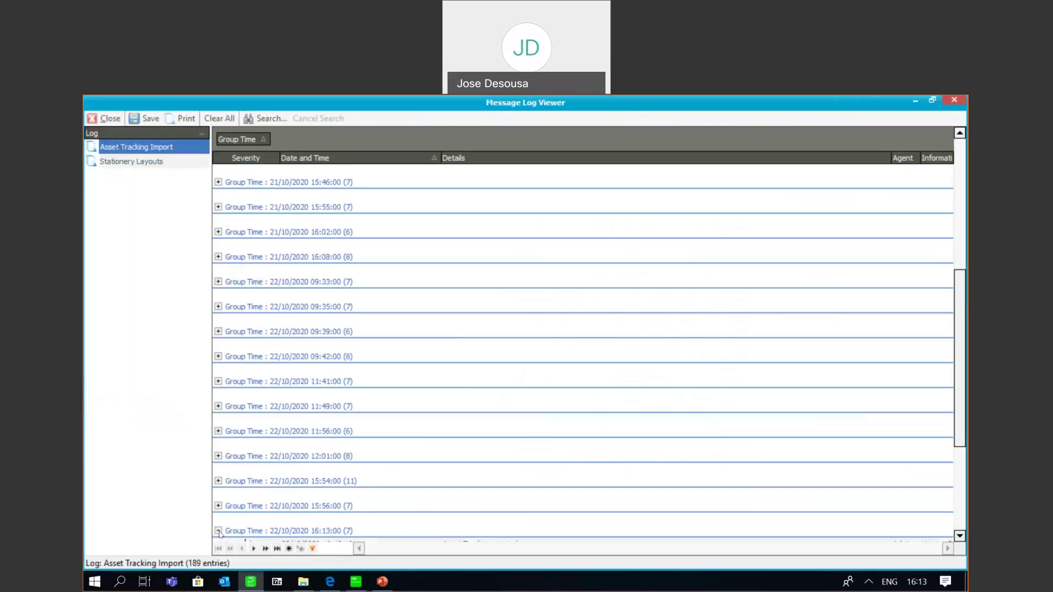
drag(953, 297, 766, 376)
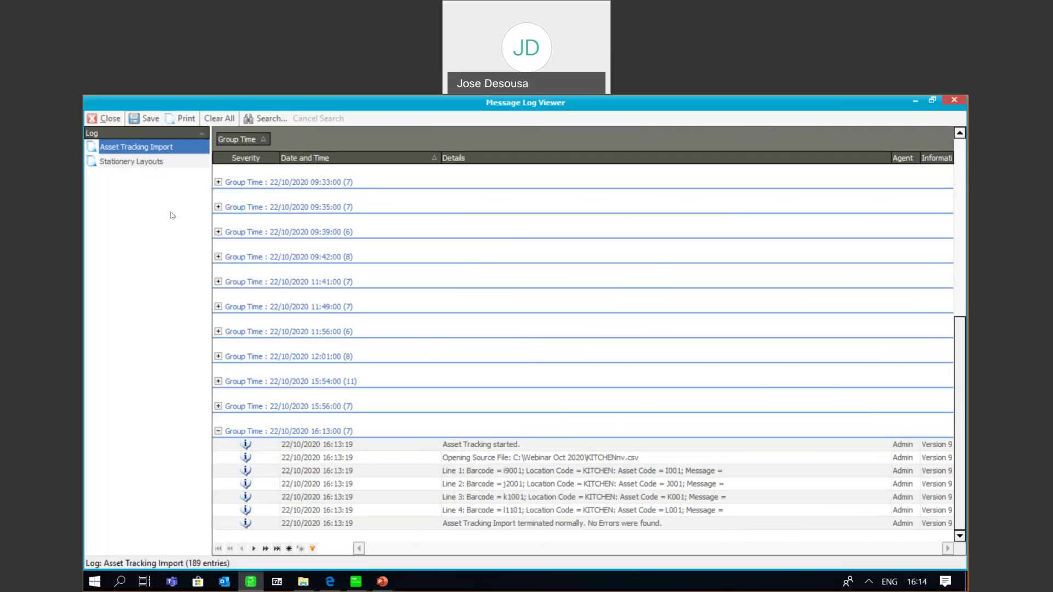
click(110, 119)
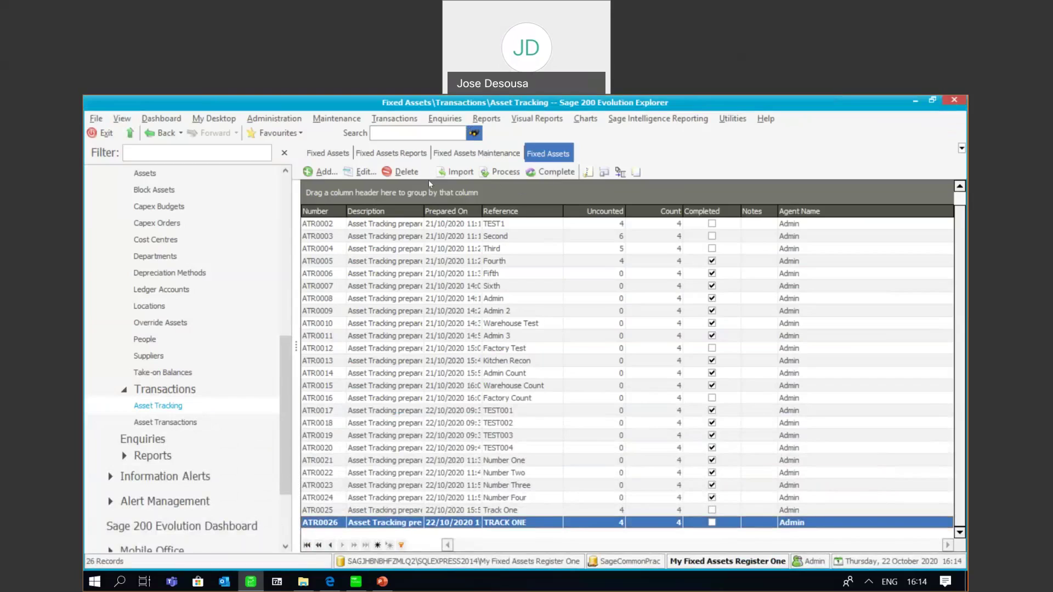
Process the TRACK ONE asset tracking count after reviewing its partial-match assets, and save the result.
click(496, 172)
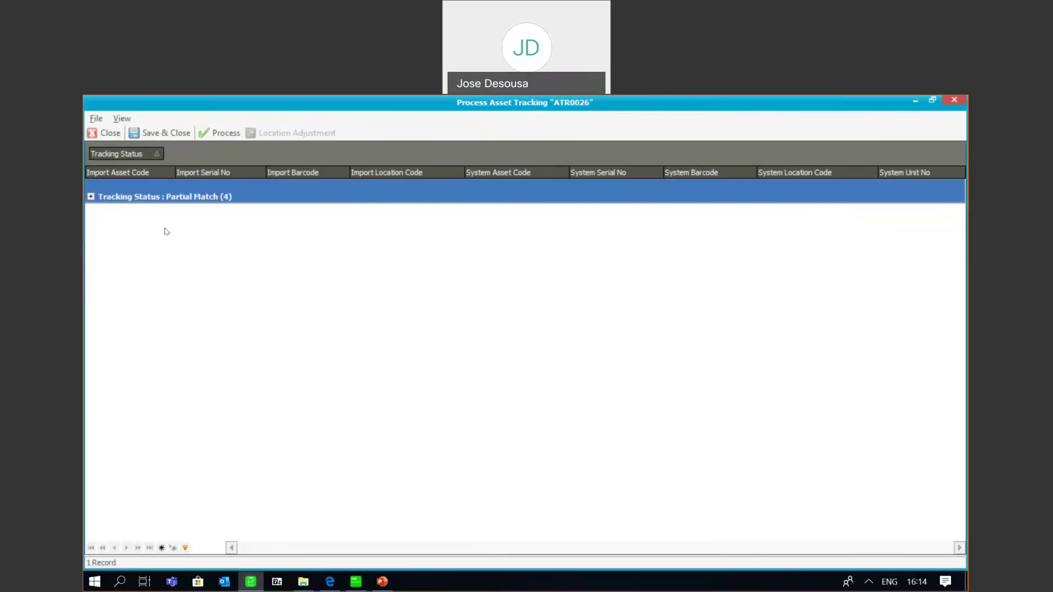
click(91, 197)
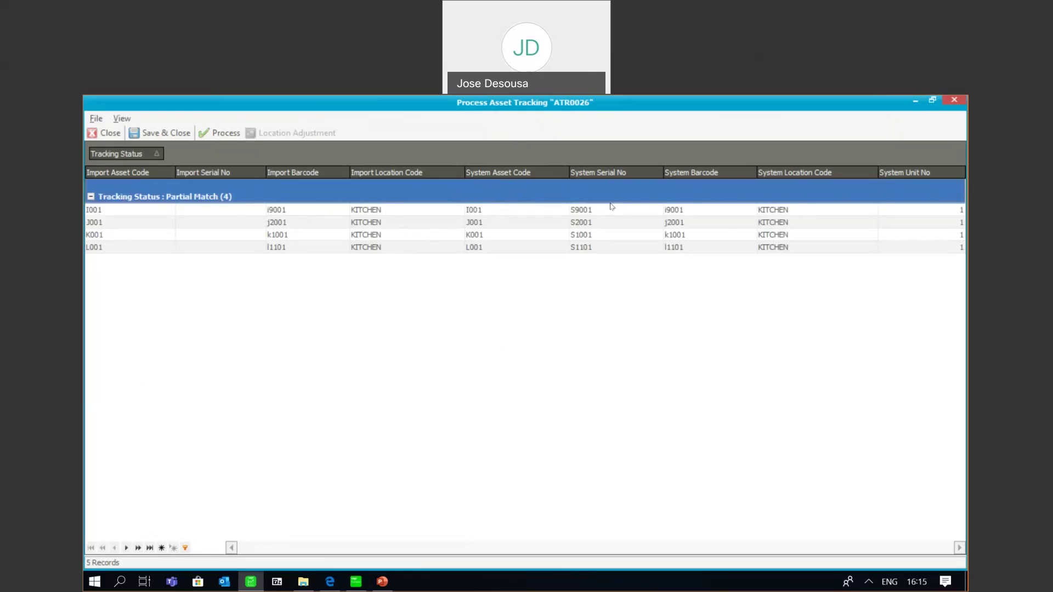
click(222, 137)
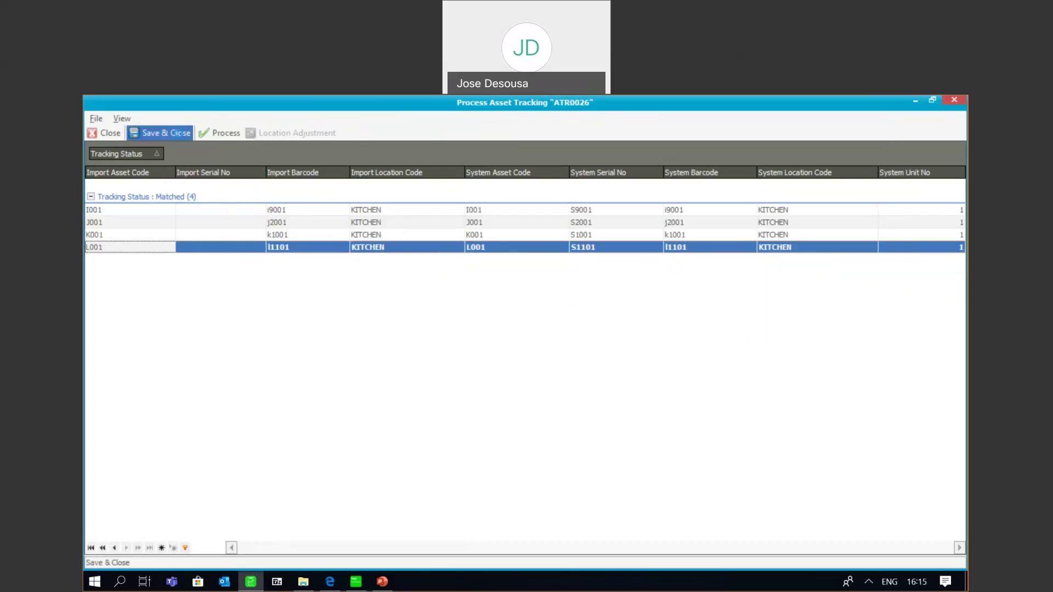
click(164, 133)
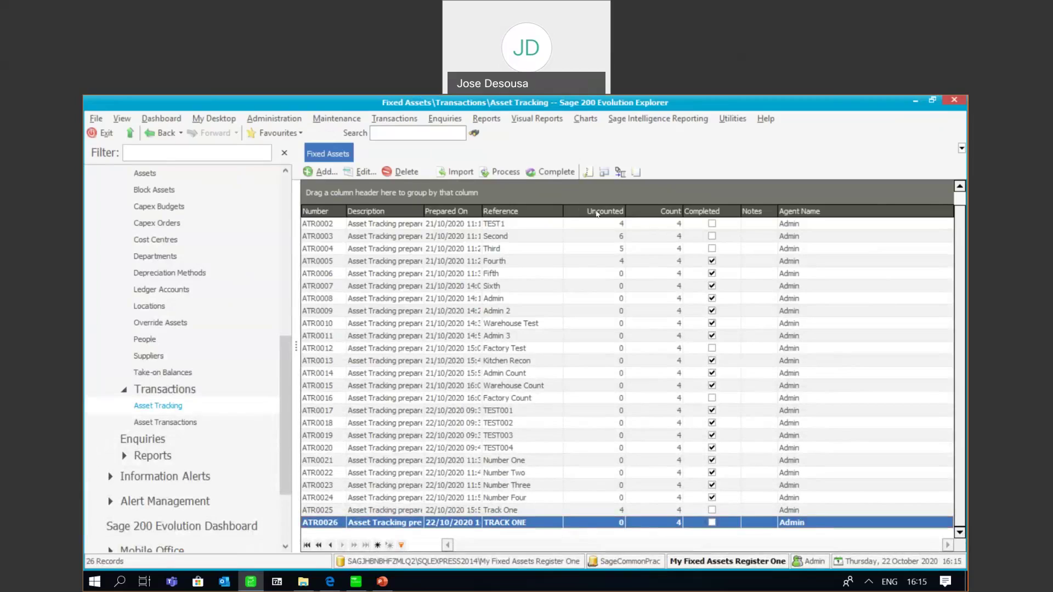
Preview the Asset Tracking Listing report for TRACK ONE, limited to the KITCHEN location, and close it.
click(588, 174)
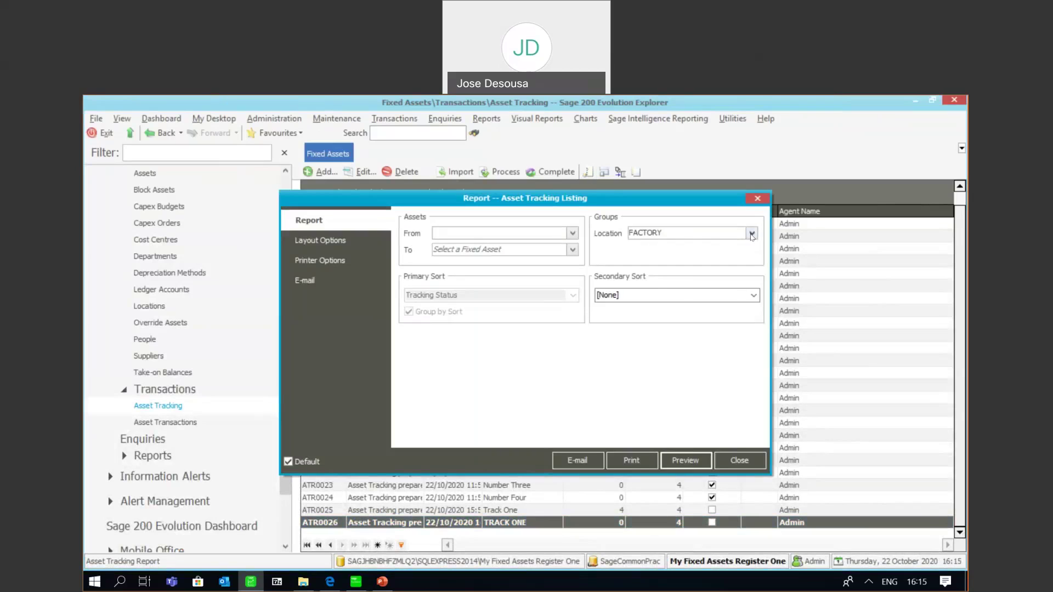
click(751, 233)
click(633, 288)
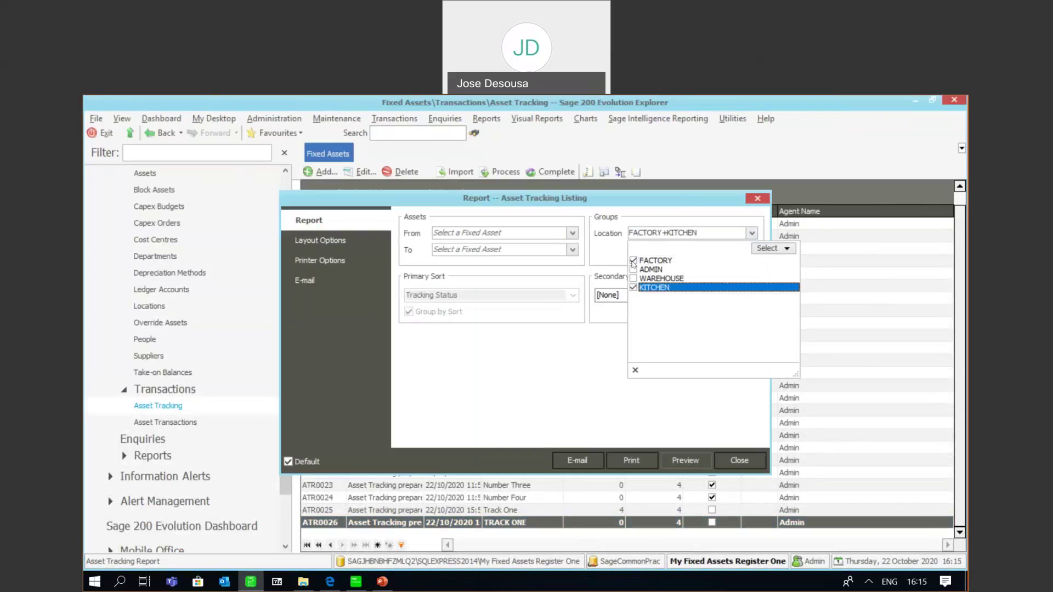
click(633, 261)
click(543, 386)
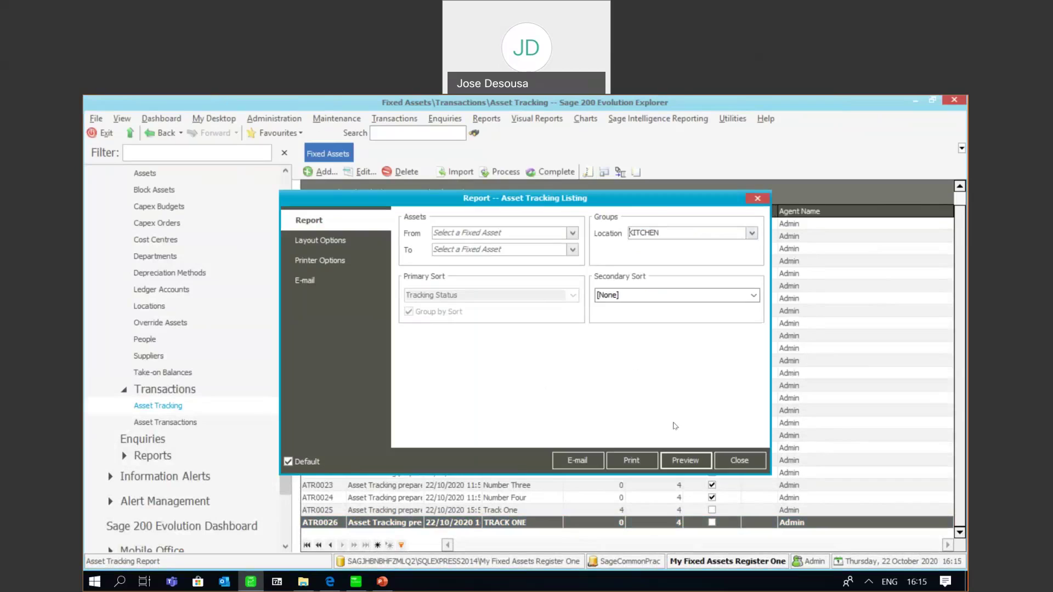
click(685, 459)
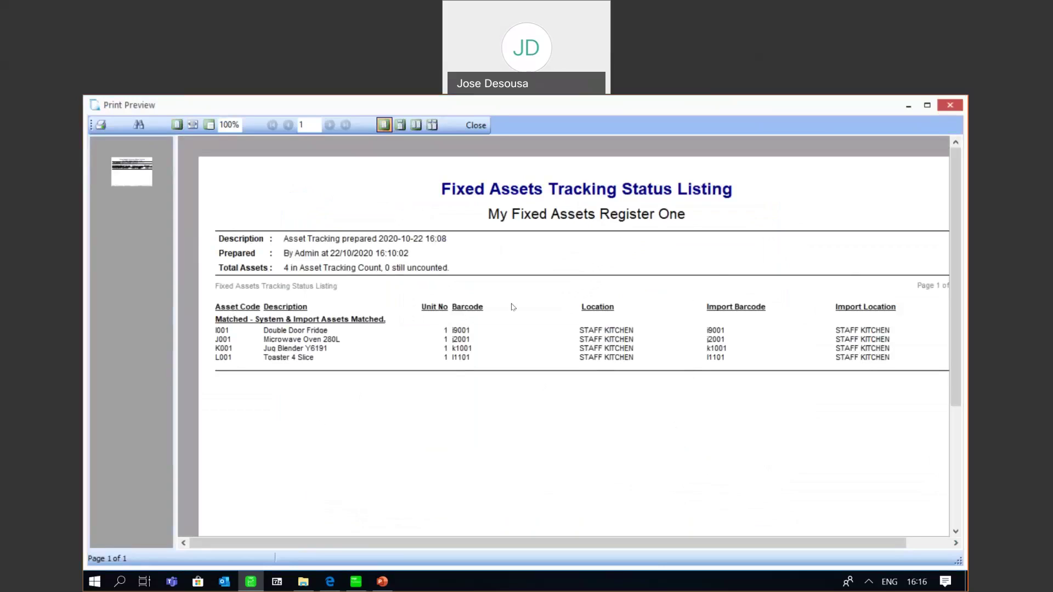
click(476, 125)
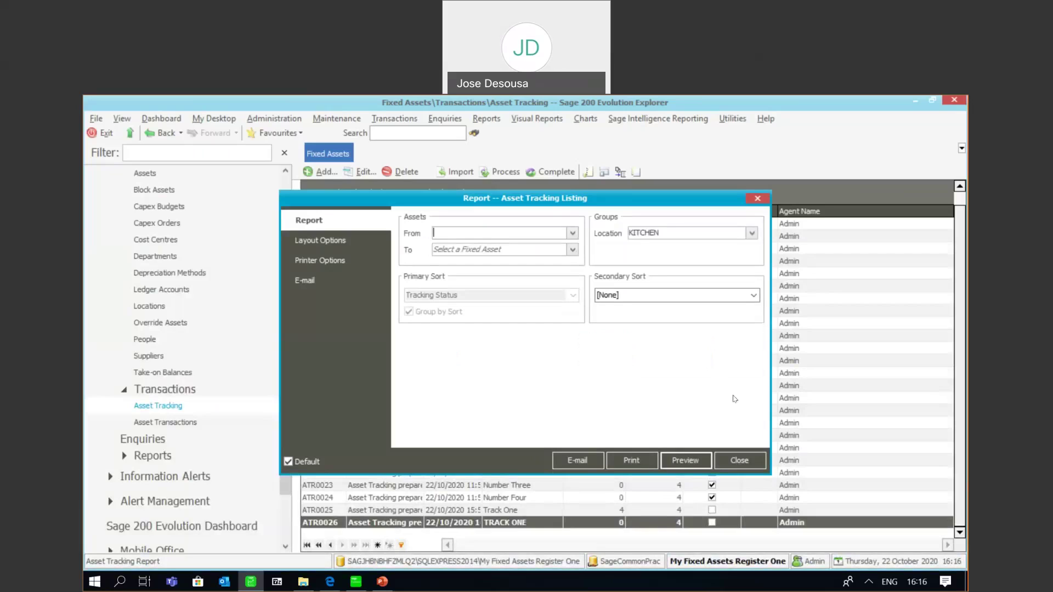
click(739, 460)
Preview the Asset Tracking Count Variance report for TRACK ONE across all locations and close it.
click(620, 172)
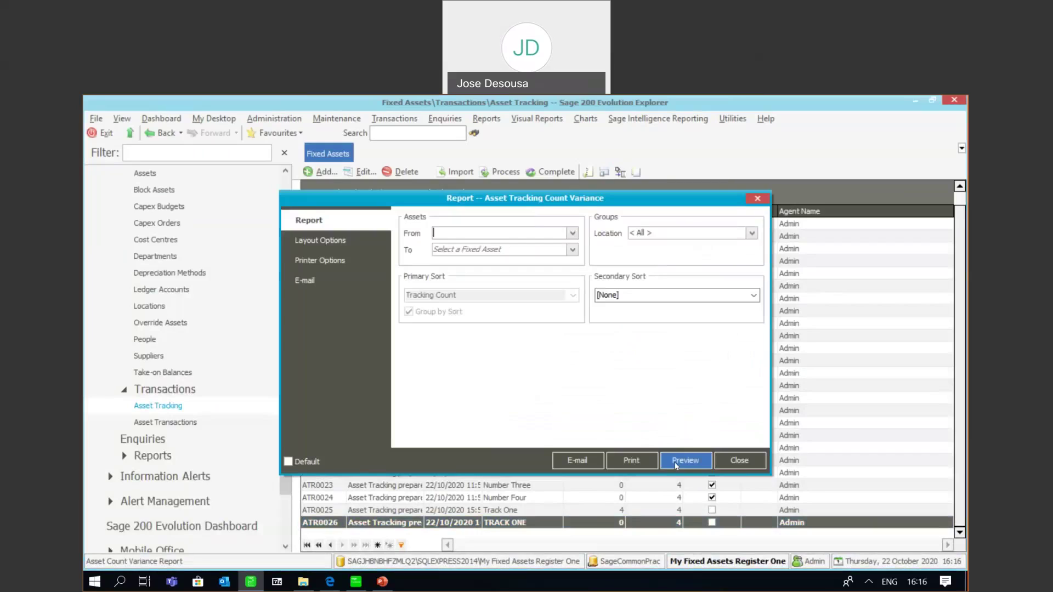
click(675, 464)
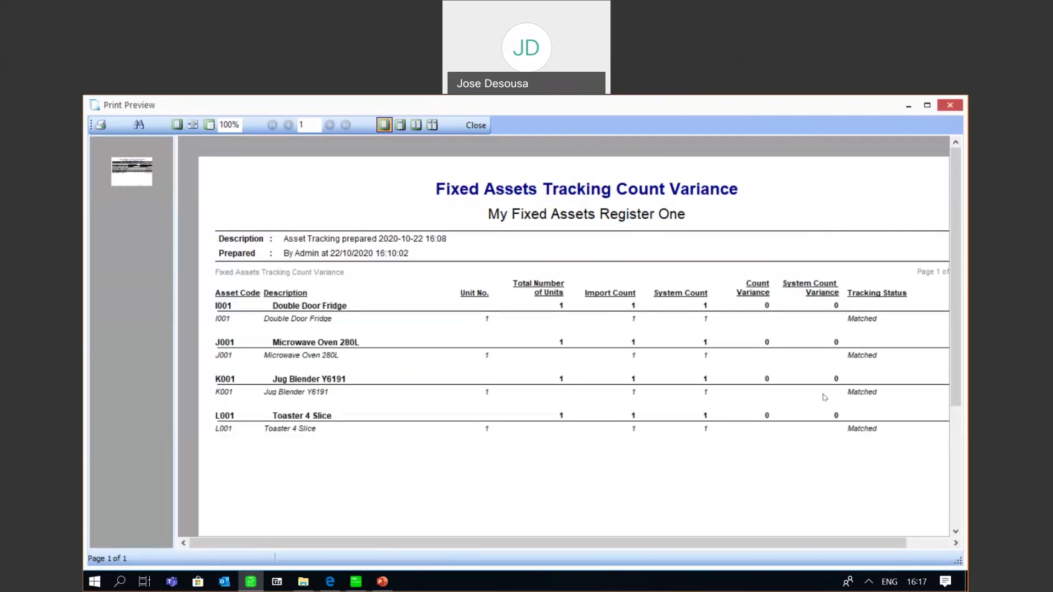
click(476, 125)
key(Escape)
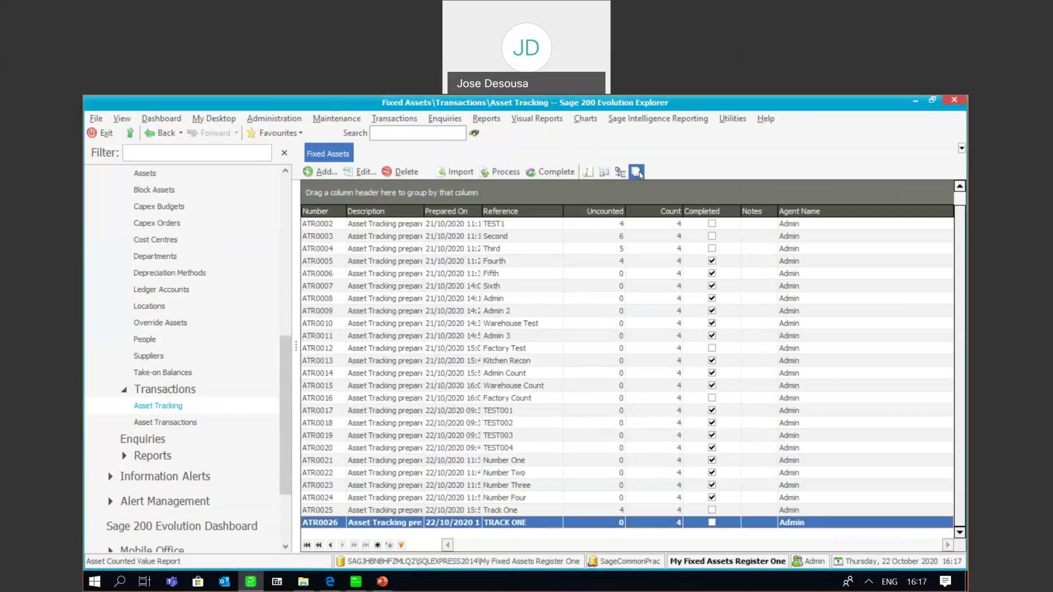
Preview the Asset Tracking Counted Value report for TRACK ONE, check the value variance of each asset, and close the report.
click(636, 173)
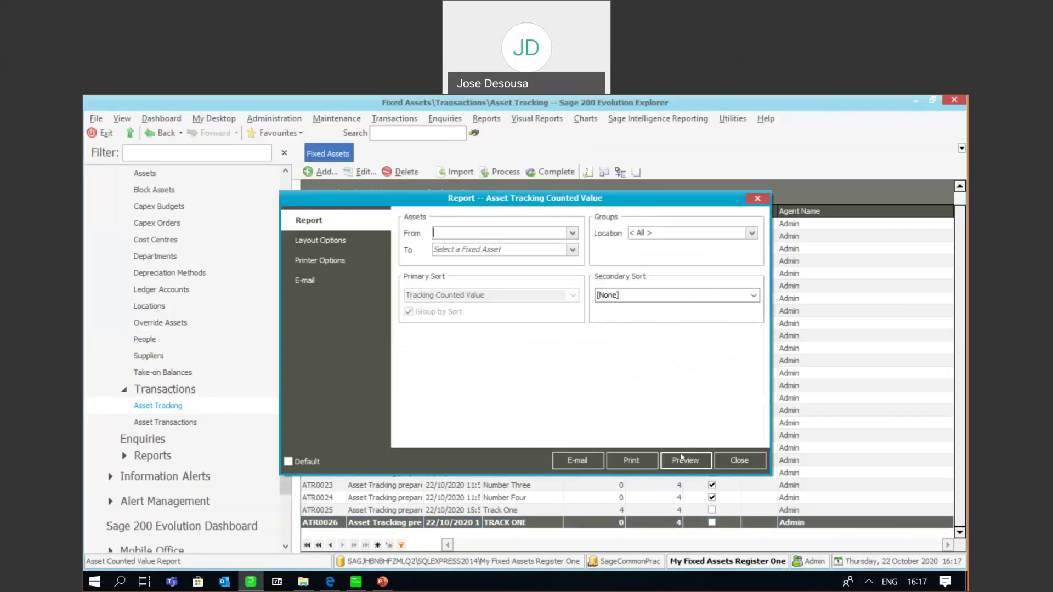
click(683, 466)
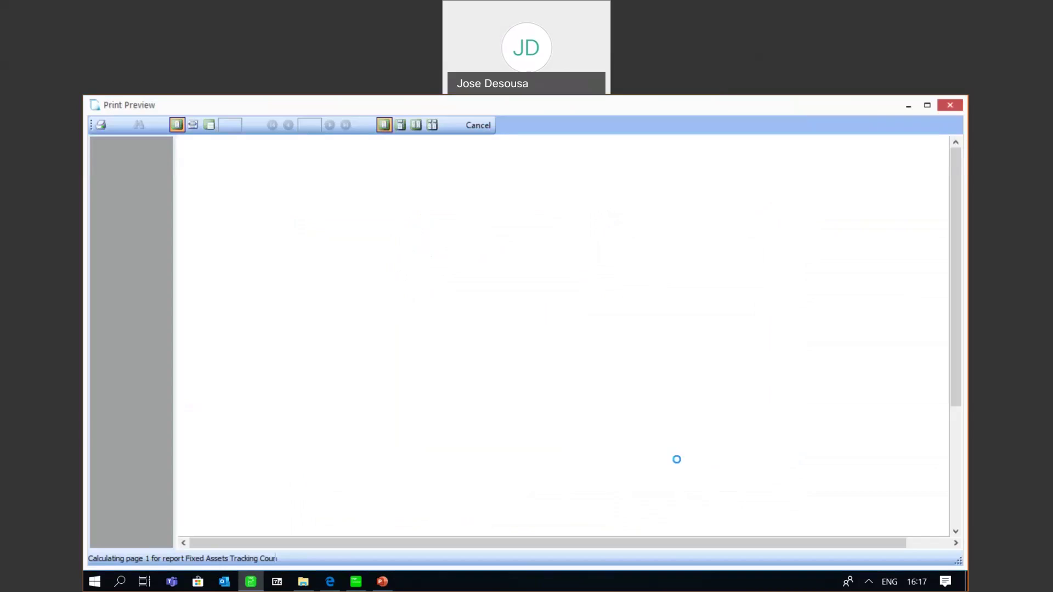
drag(629, 542, 608, 307)
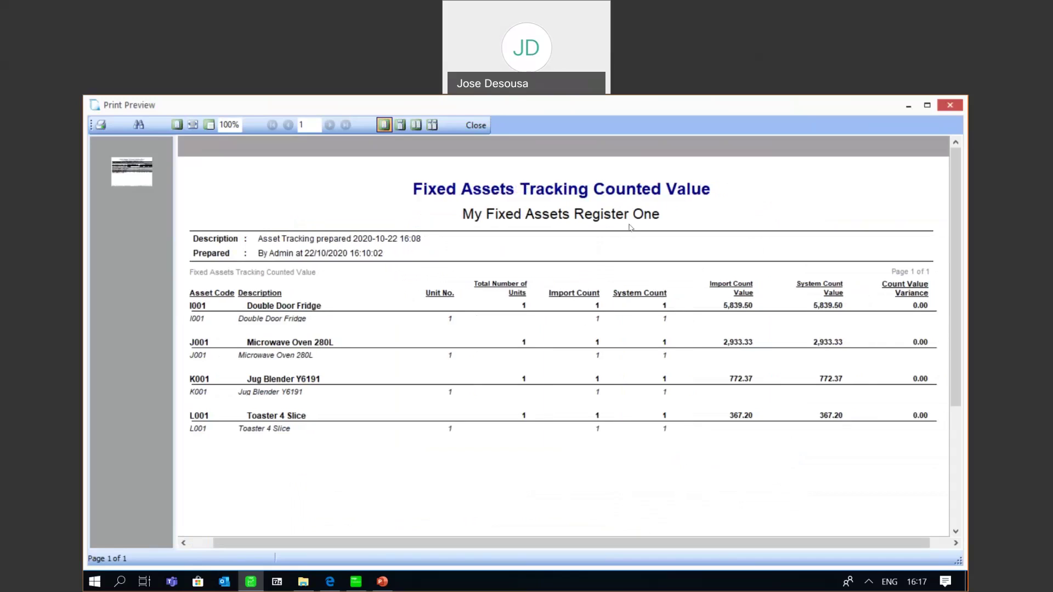
click(476, 126)
click(726, 459)
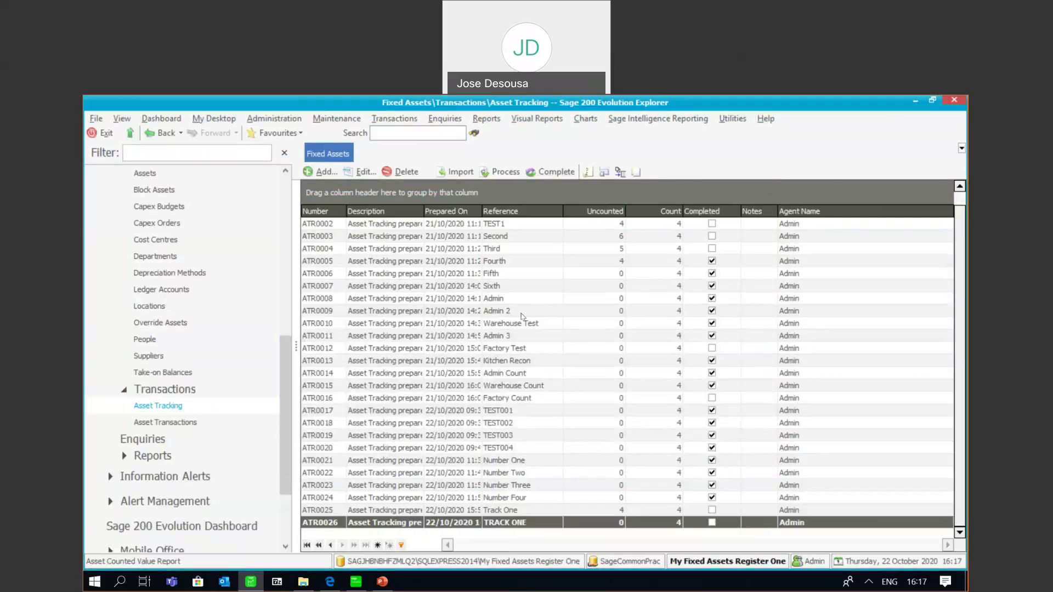
Complete the TRACK ONE asset tracking count, posting with today's date.
click(552, 176)
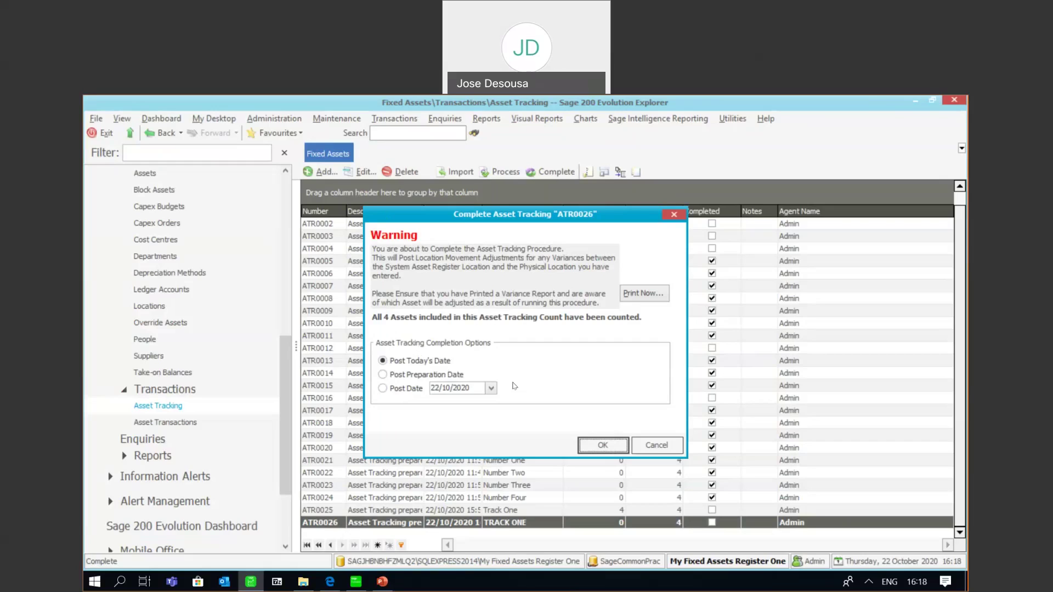
click(592, 449)
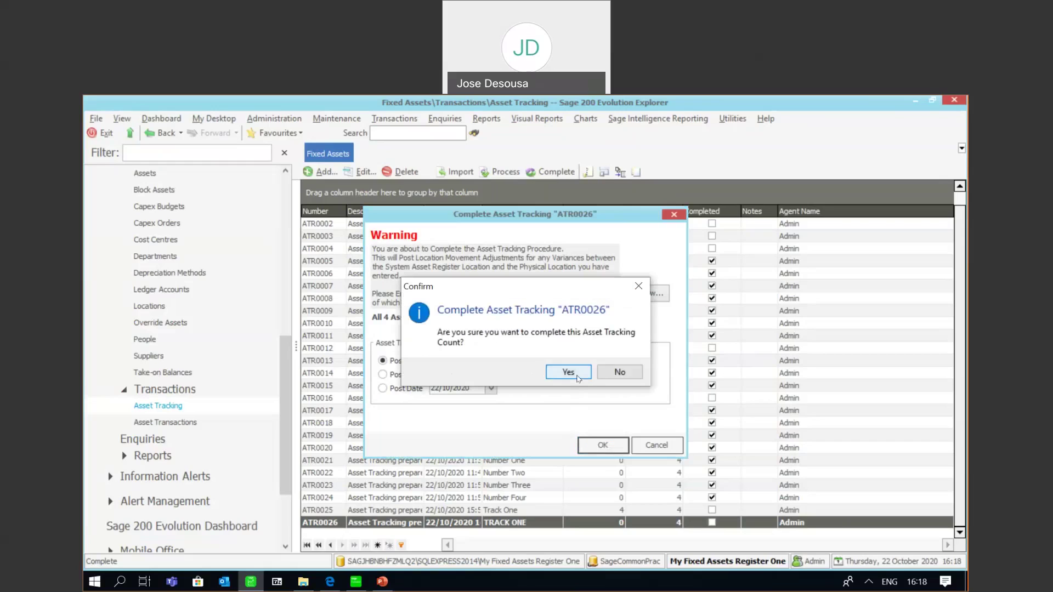
click(568, 373)
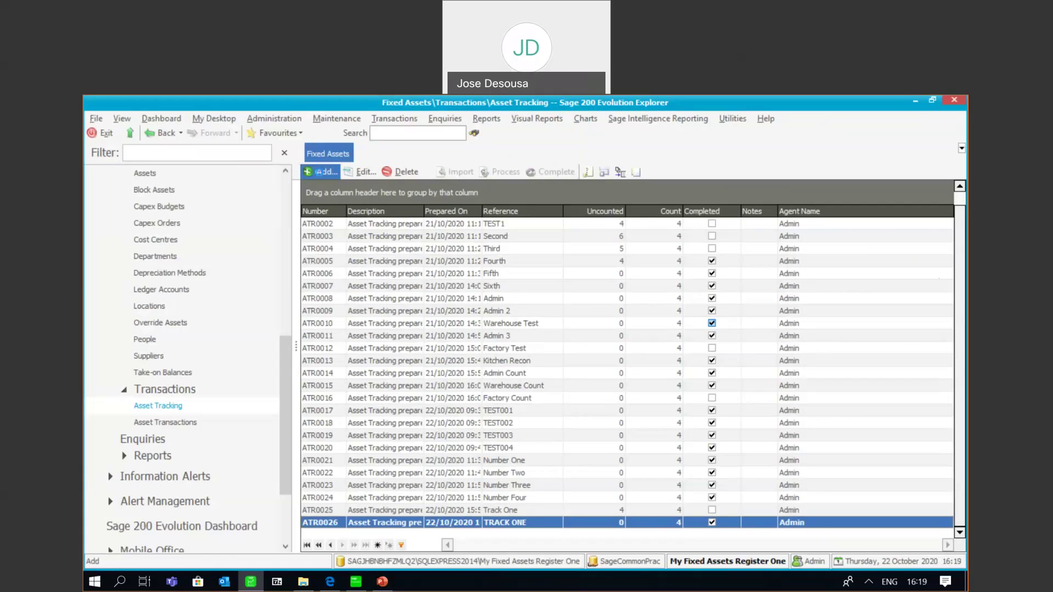
Start a new asset tracking record with the reference TRACK TWO.
click(323, 175)
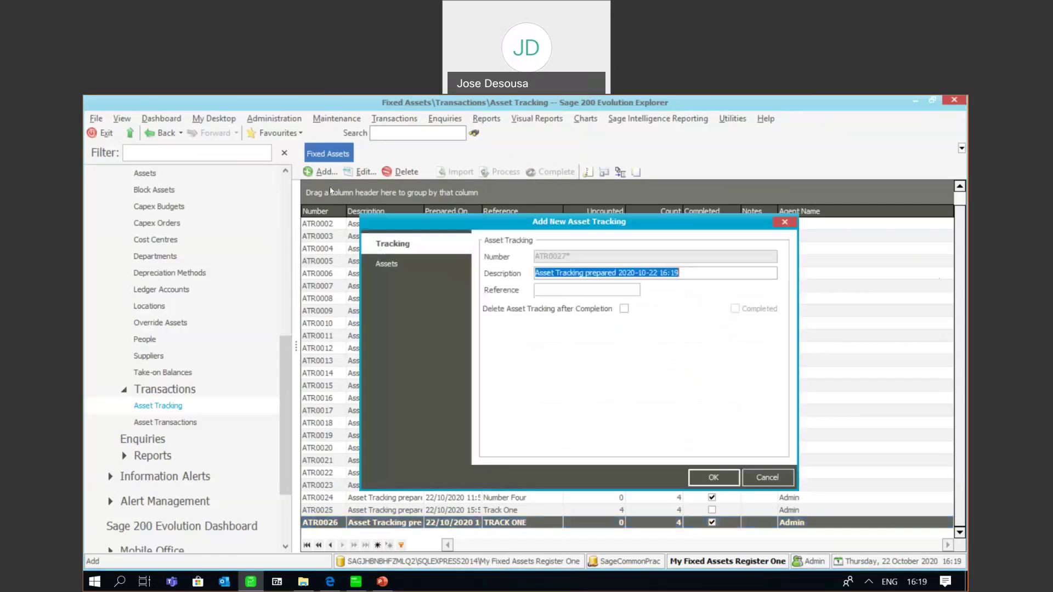
click(538, 286)
text(TRAC)
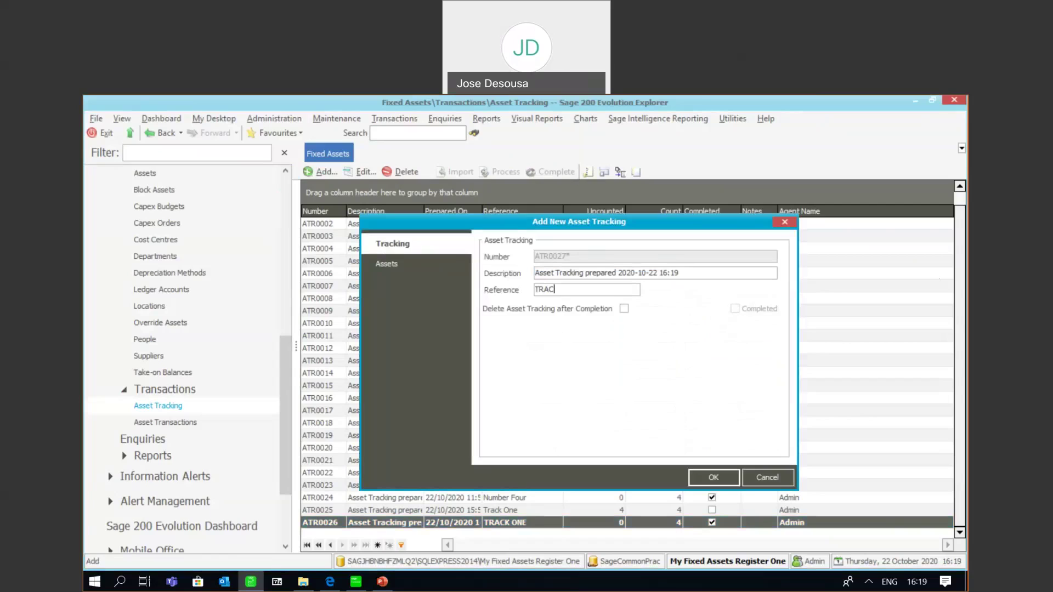
text(K TWO)
Limit the new tracking record's assets to the ADMINISTRATION OFFICE location and save the record.
click(402, 268)
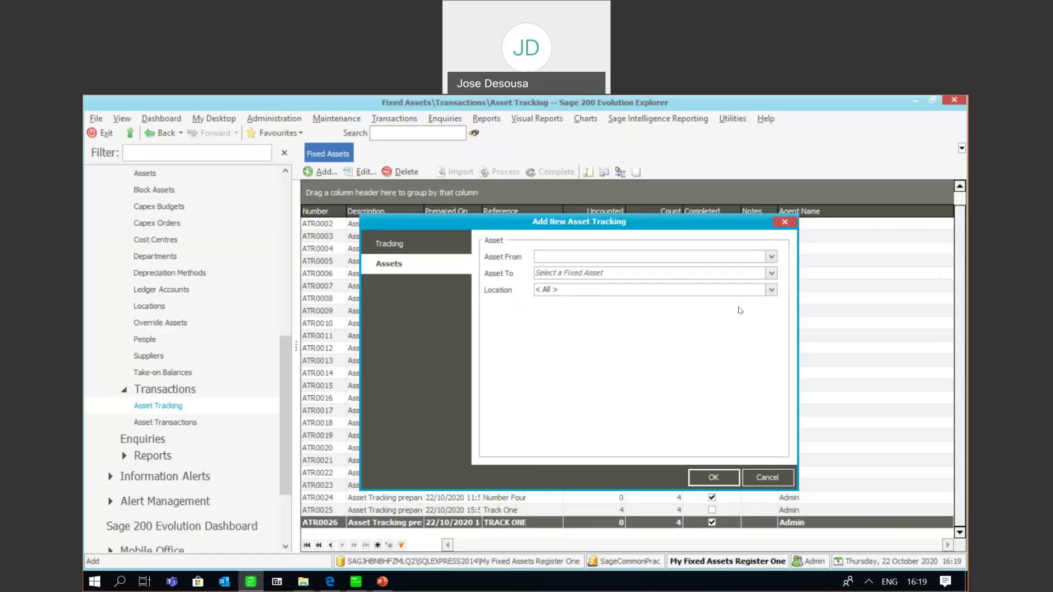
click(771, 290)
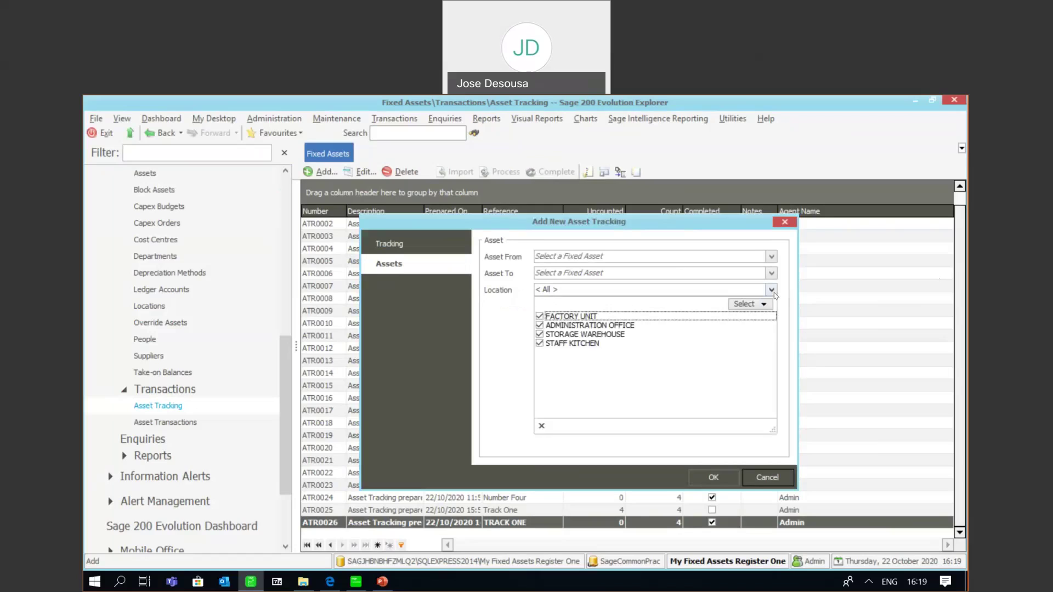
click(540, 343)
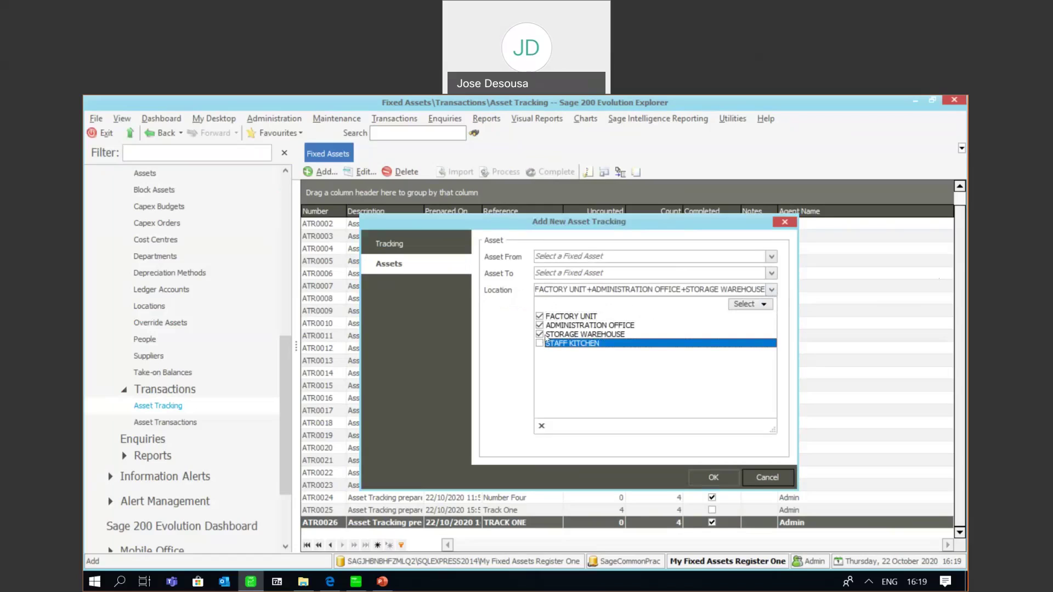
click(540, 334)
click(540, 317)
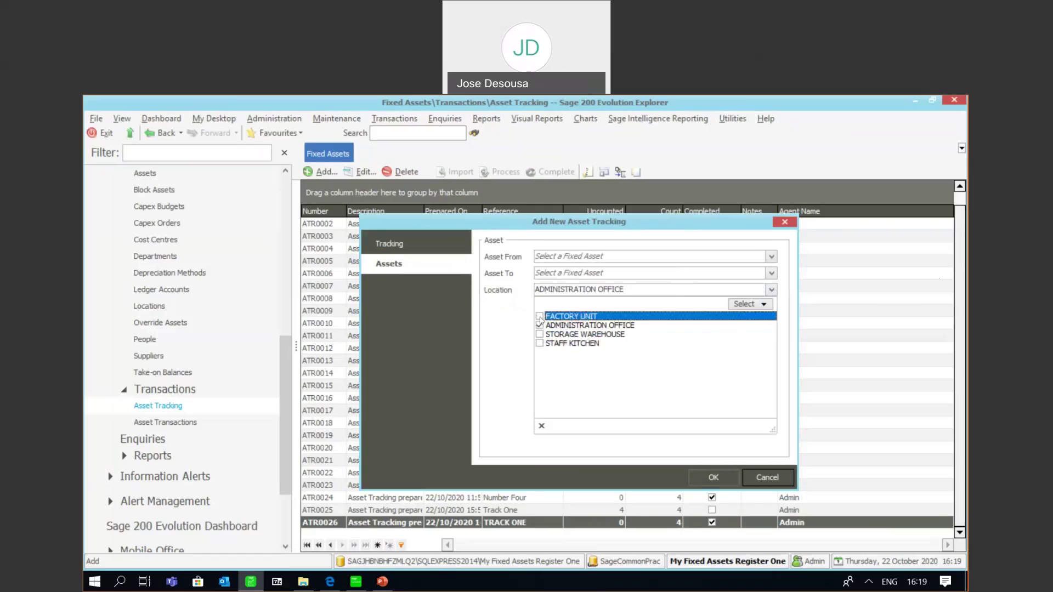
click(494, 341)
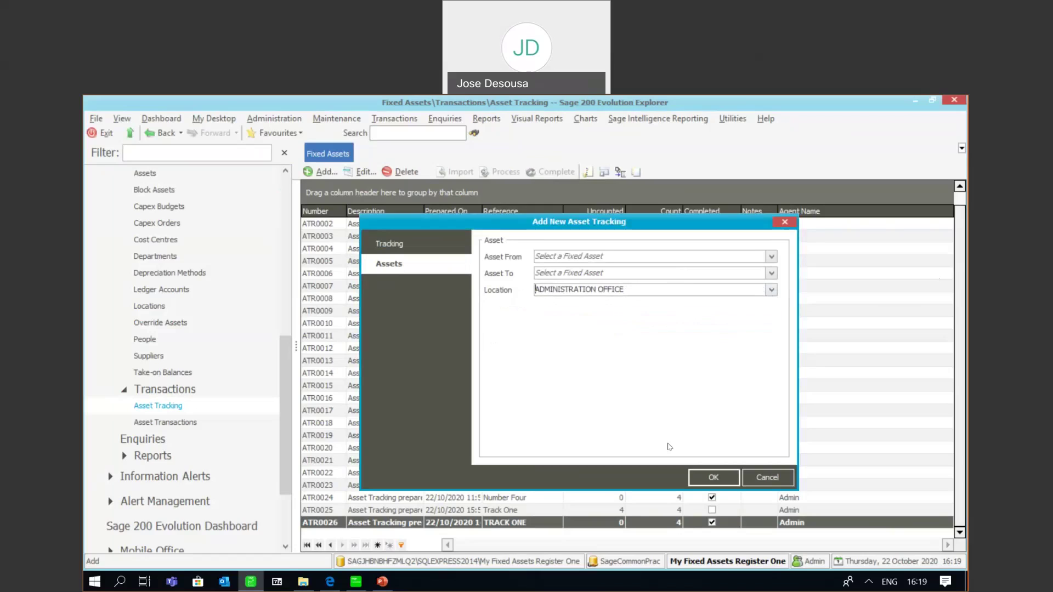
click(715, 477)
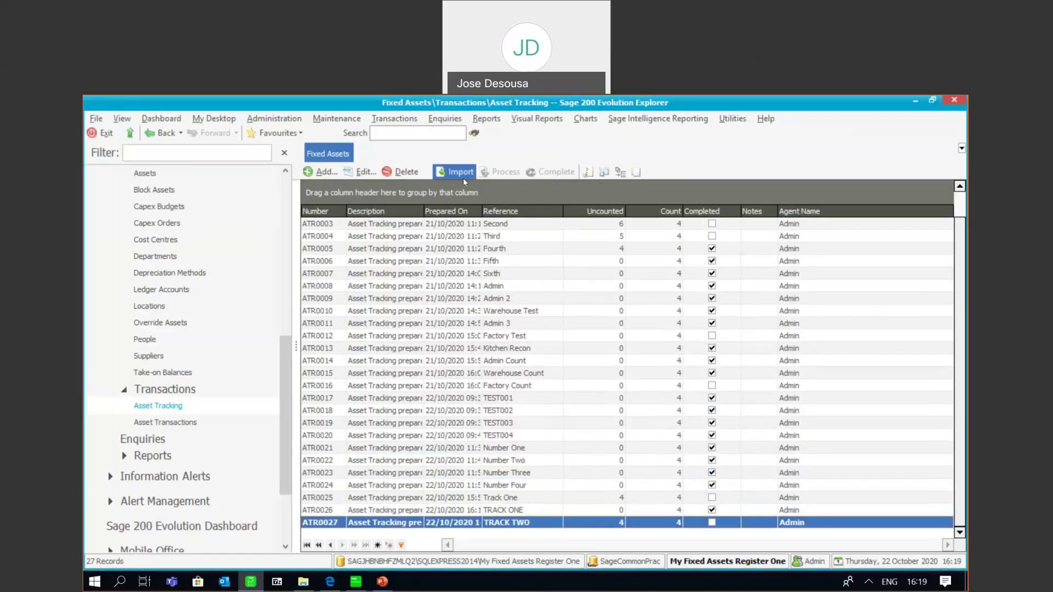
Open ADMINlocvar from the Webinar Oct 2020 folder in Excel and compare its asset codes, locations and barcodes with the Sage fixed assets list.
click(303, 582)
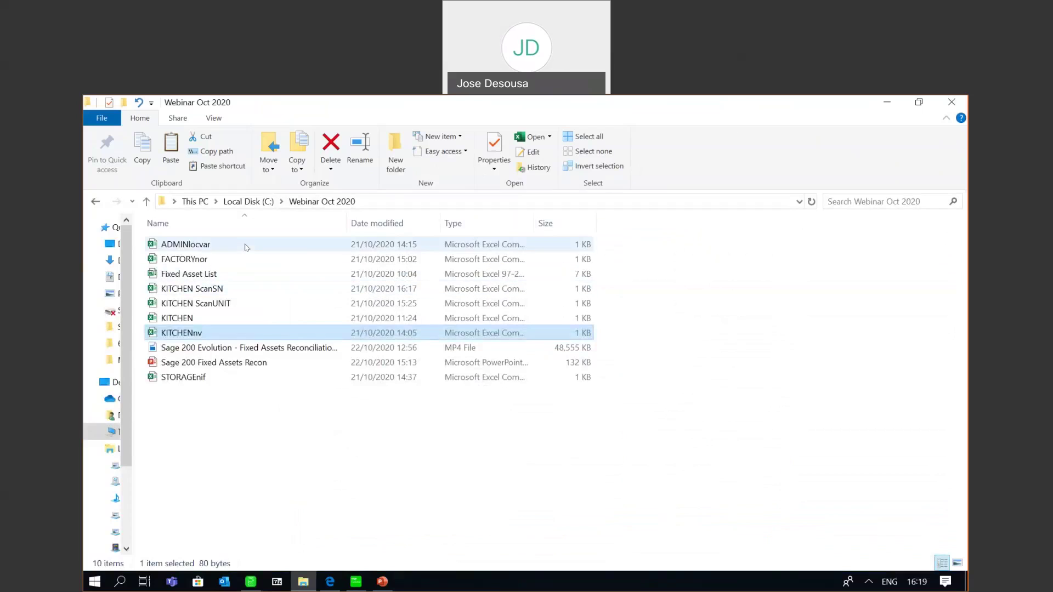
double_click(246, 245)
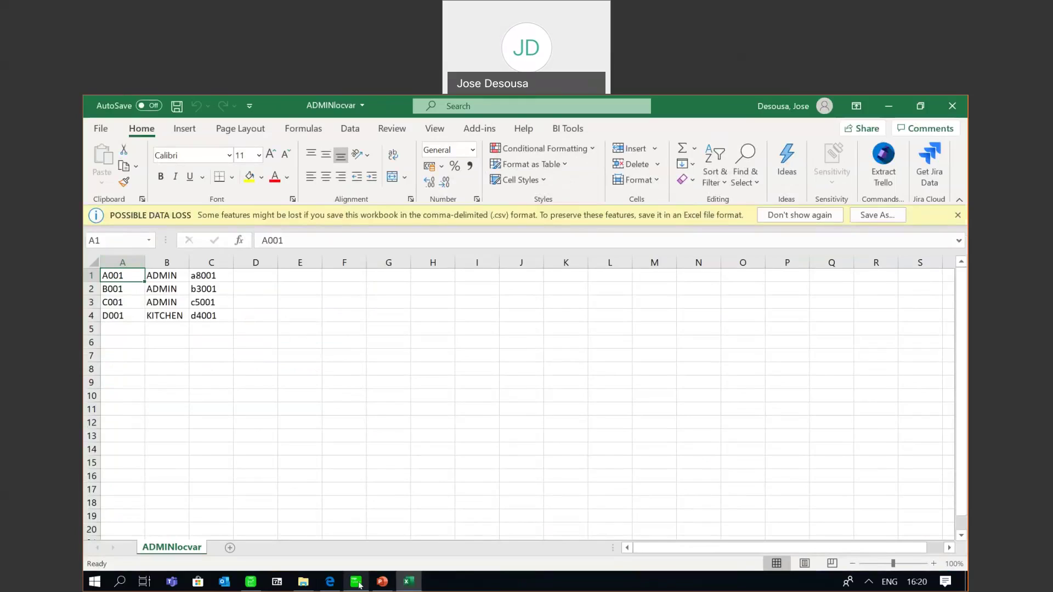
click(257, 585)
scroll(282, 322, up, 3)
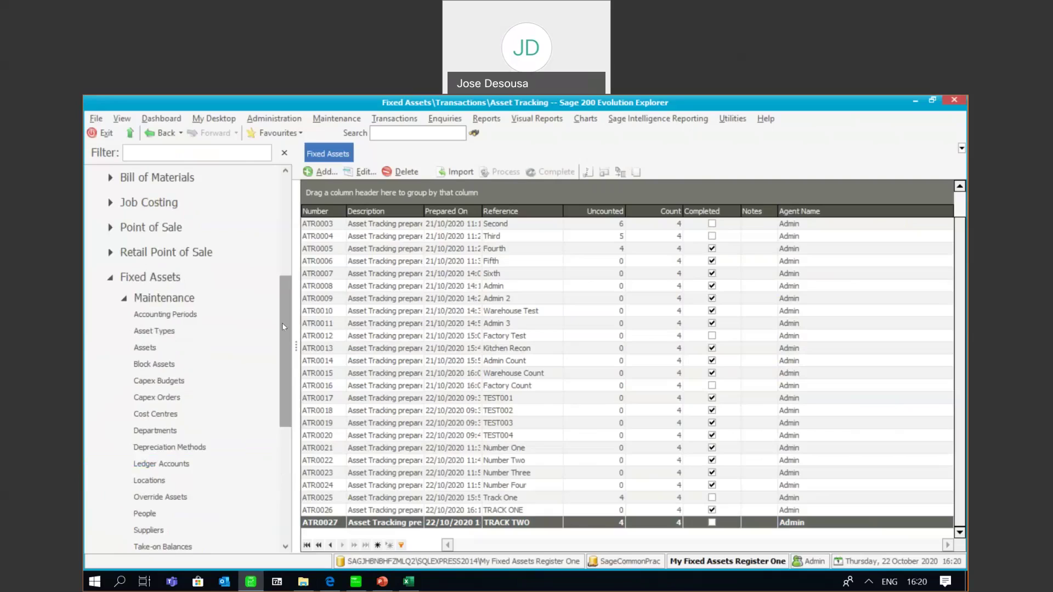
click(200, 346)
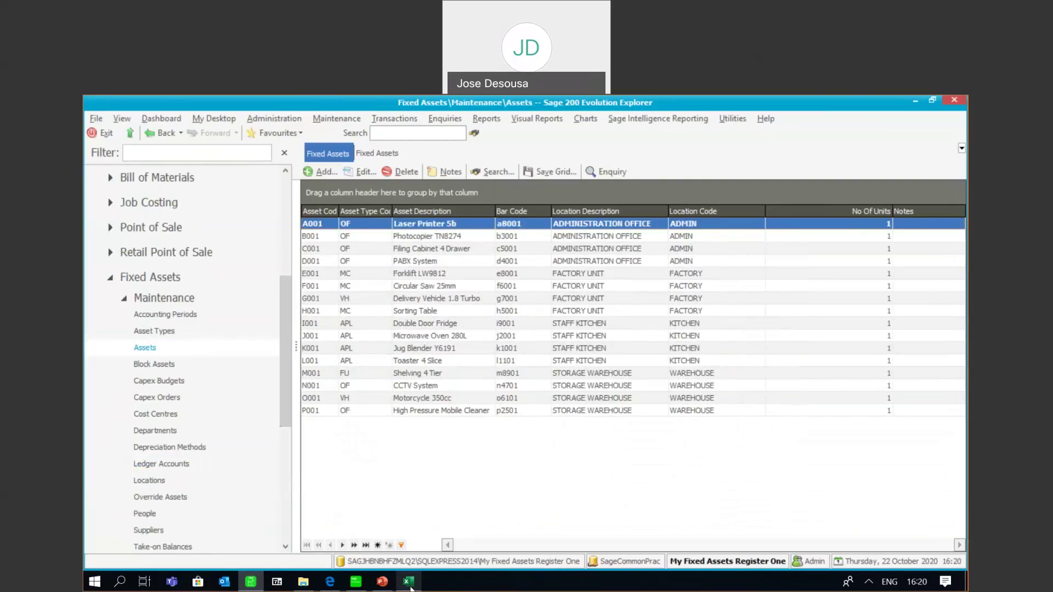
click(409, 582)
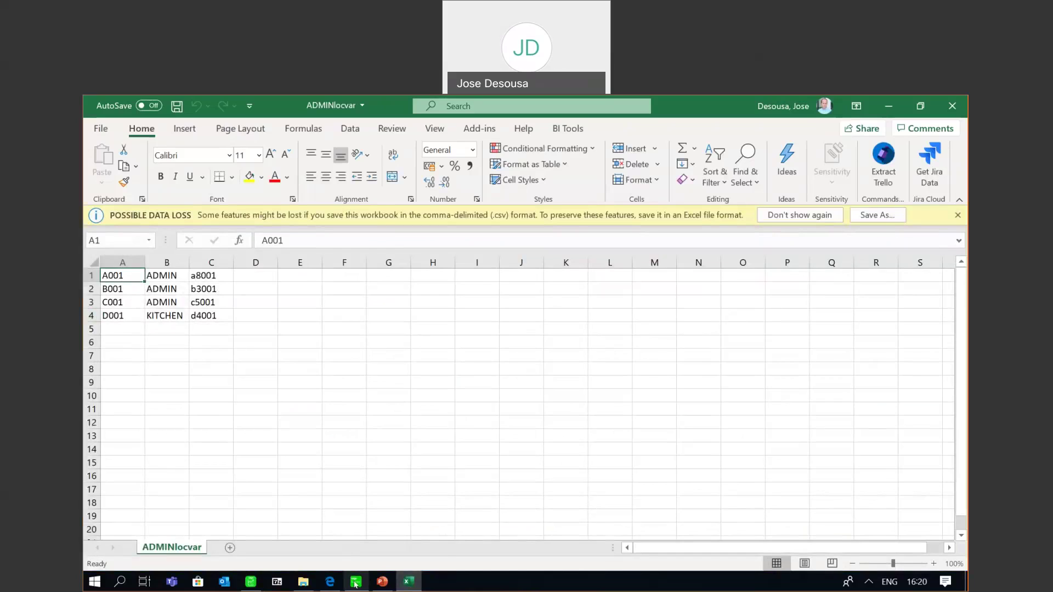
Switch to Sage 200 Evolution and start the TRACK TWO import with Asset Code, Location Code and Barcode as the file fields, in that order.
mouse_move(255, 581)
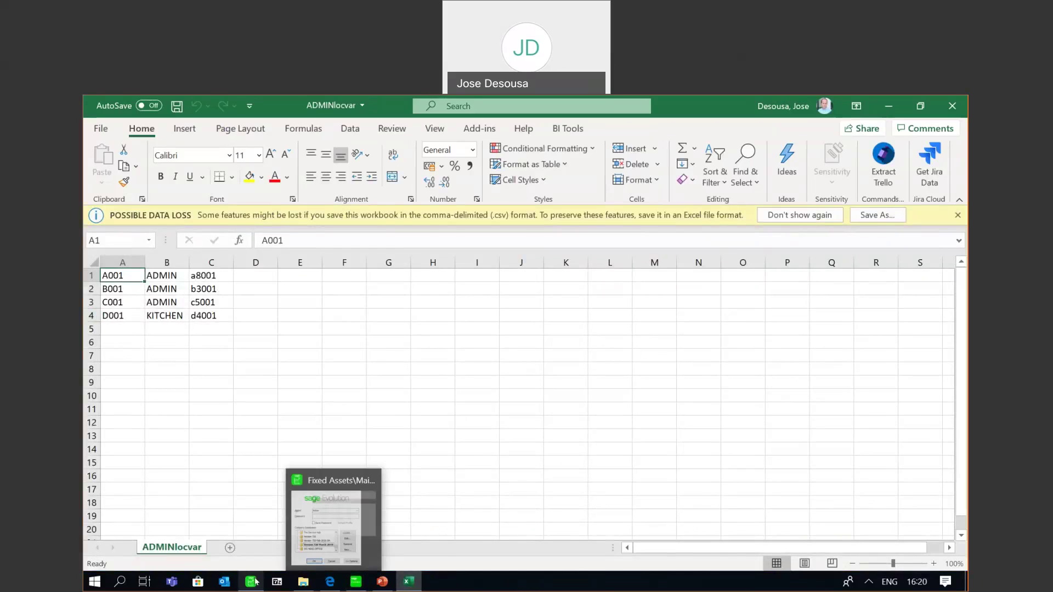
click(255, 581)
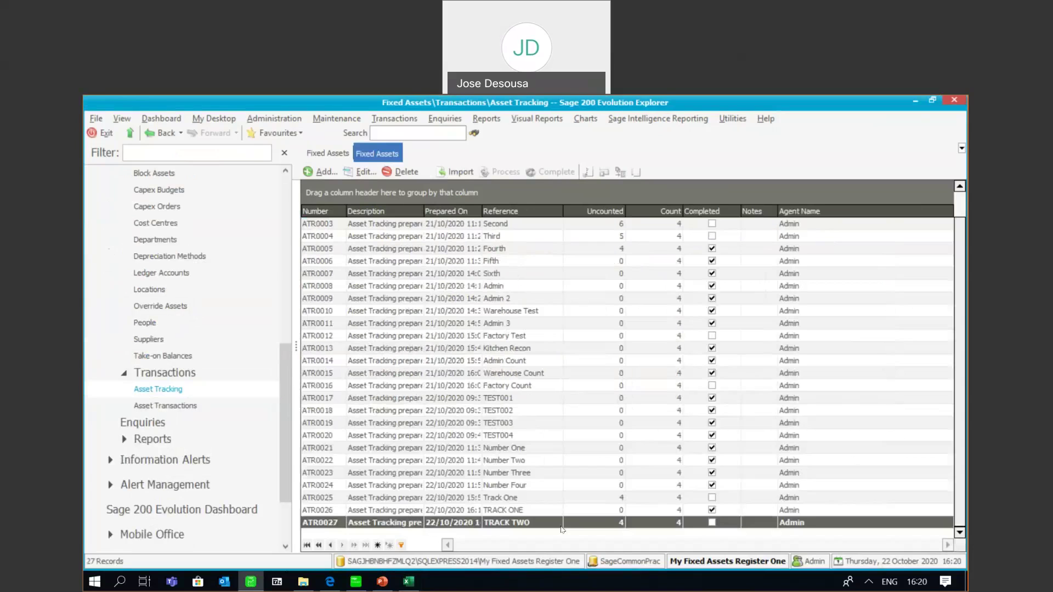
click(456, 172)
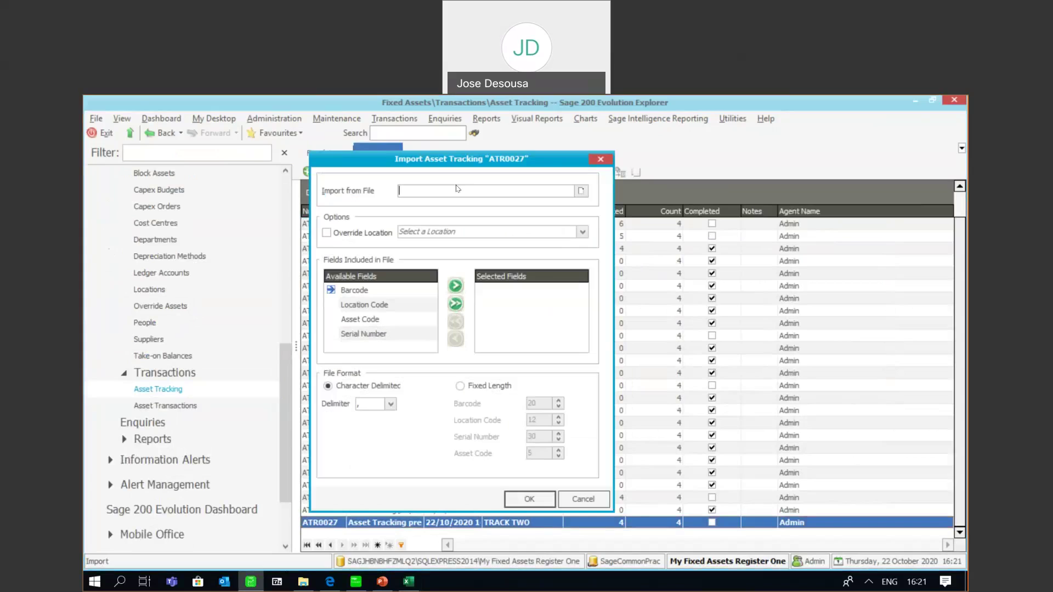
click(372, 323)
click(455, 287)
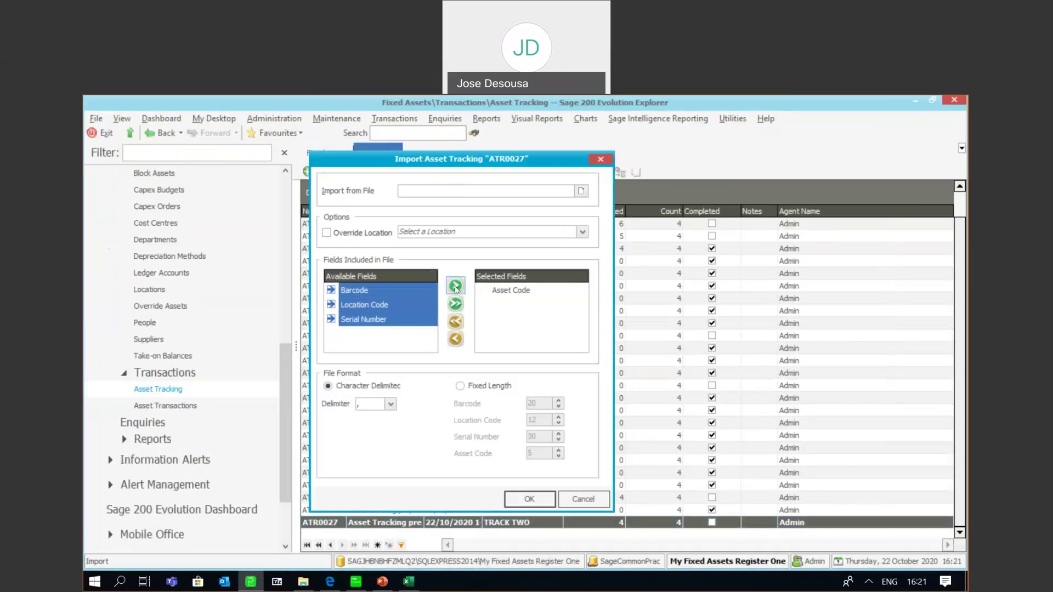
click(384, 306)
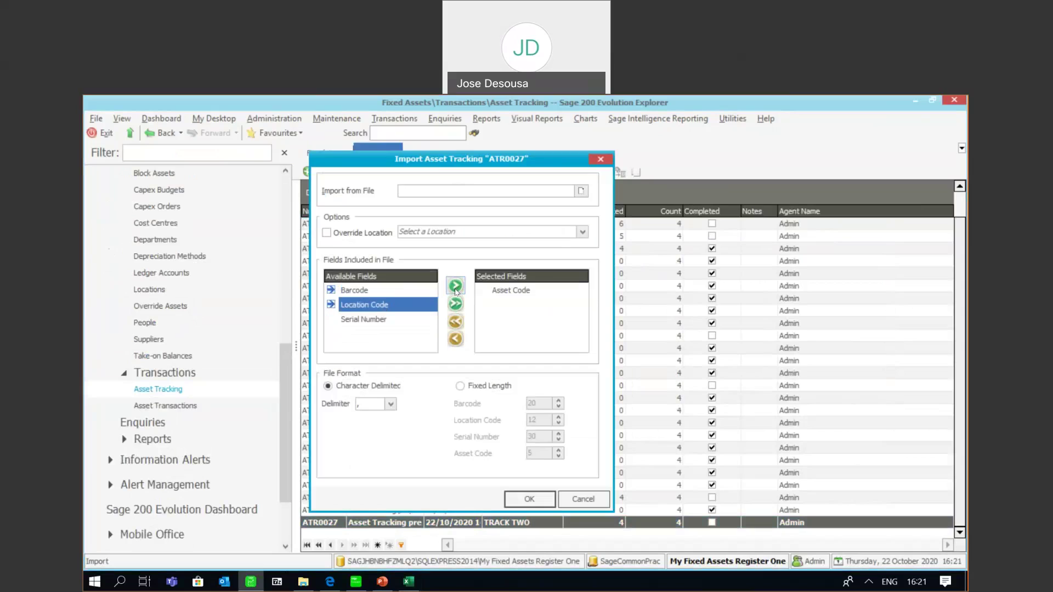
click(455, 290)
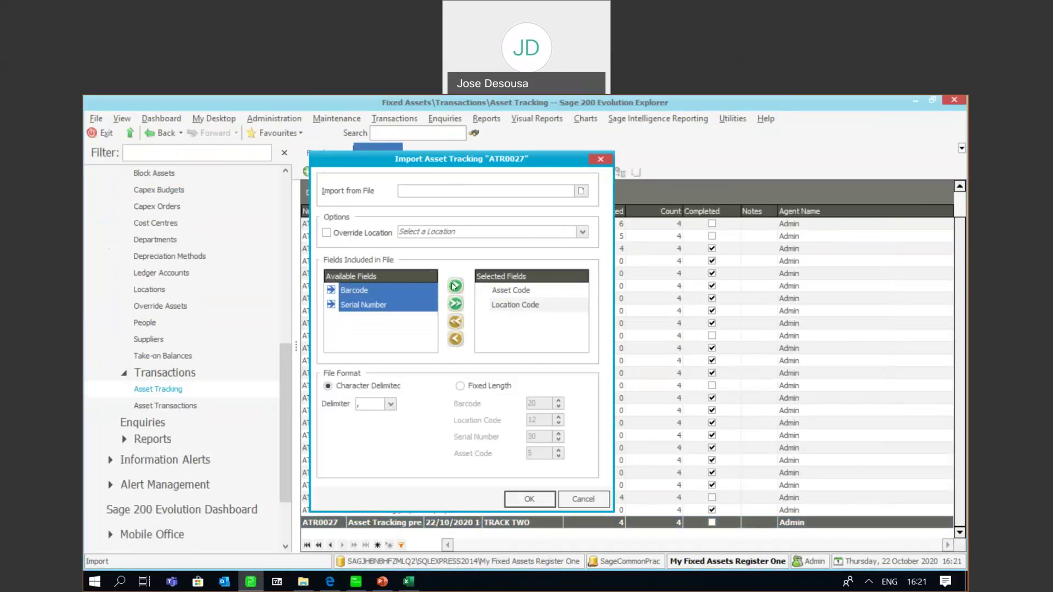
click(455, 286)
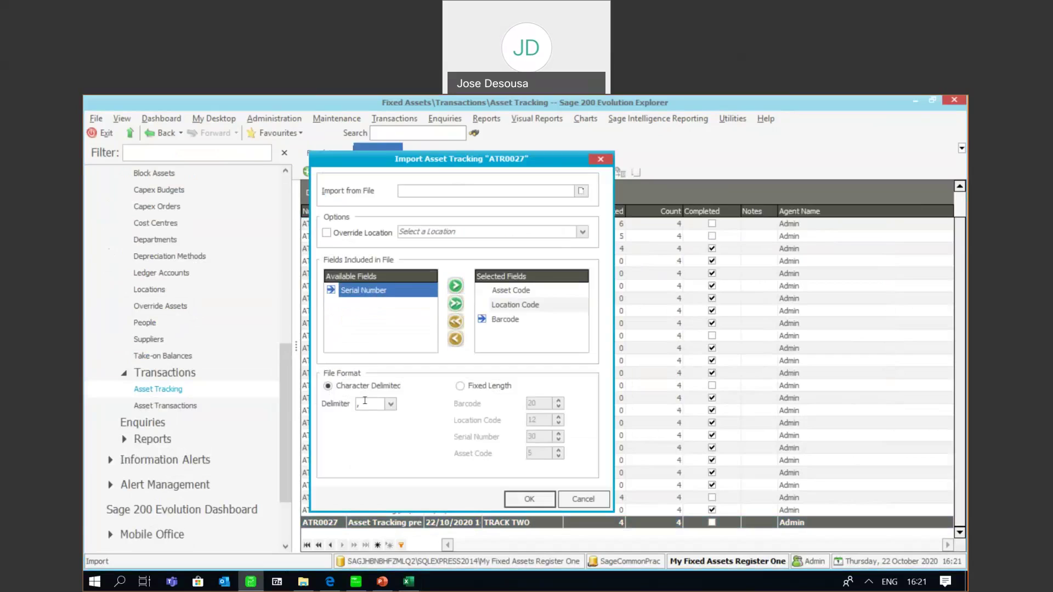
Close the Excel workbook, import ADMINlocvar.csv from the Webinar Oct 2020 folder into TRACK TWO, and decline viewing the log file.
click(407, 583)
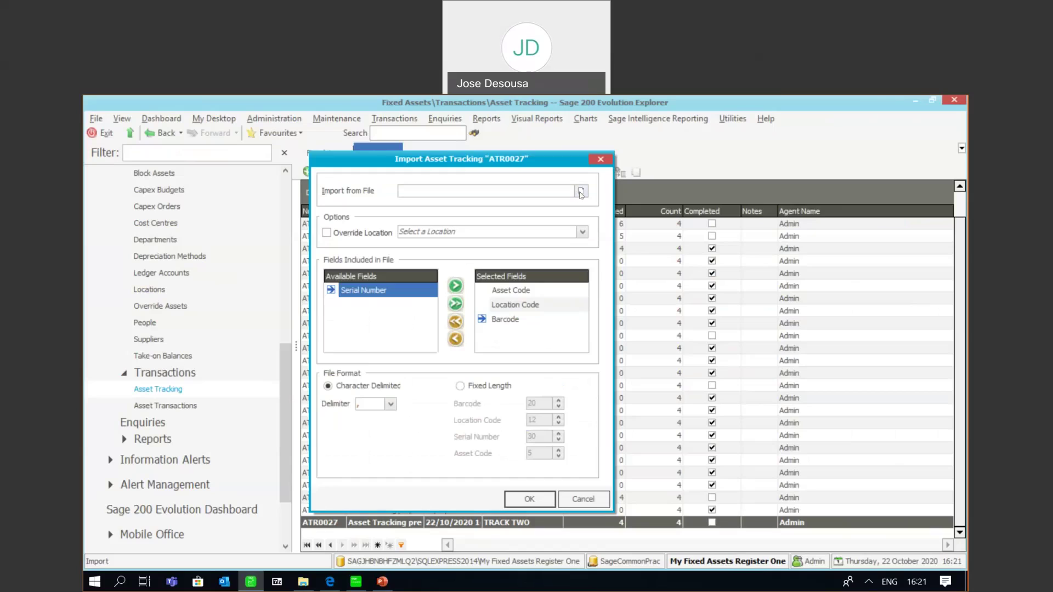
click(577, 190)
click(577, 191)
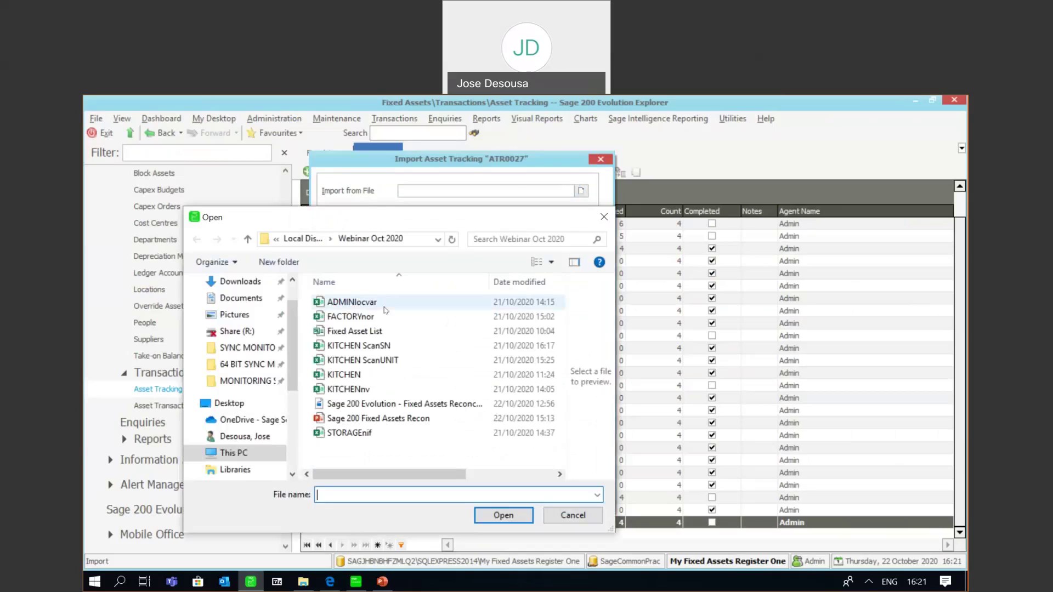
double_click(351, 301)
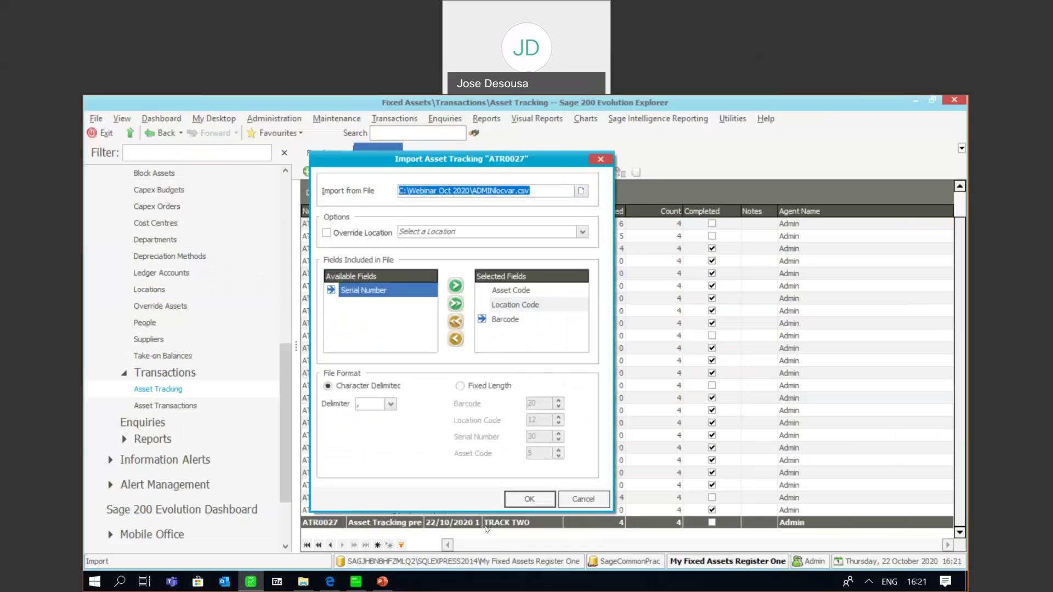
click(530, 499)
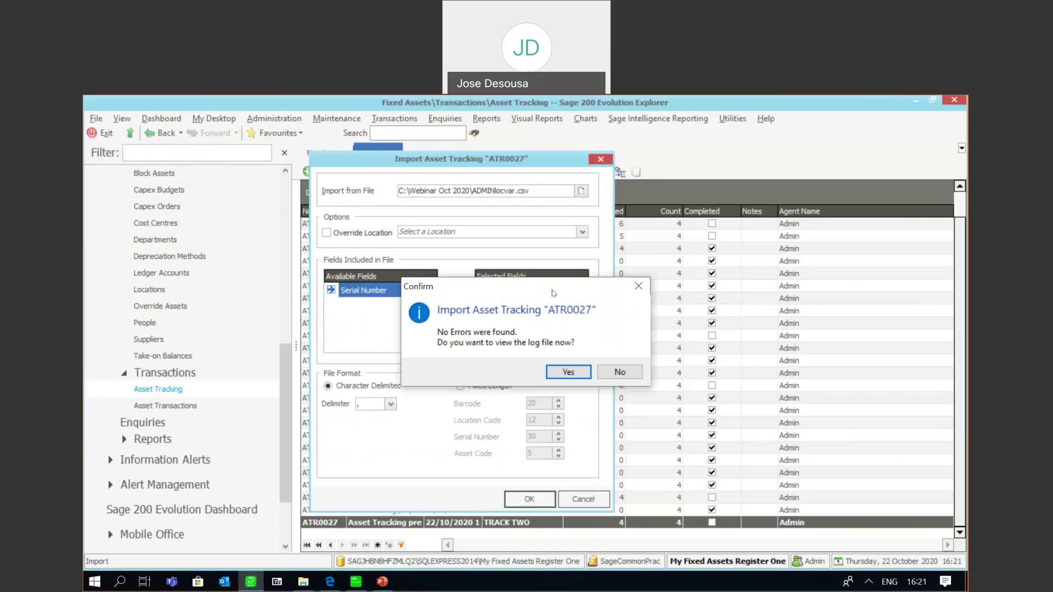
click(618, 372)
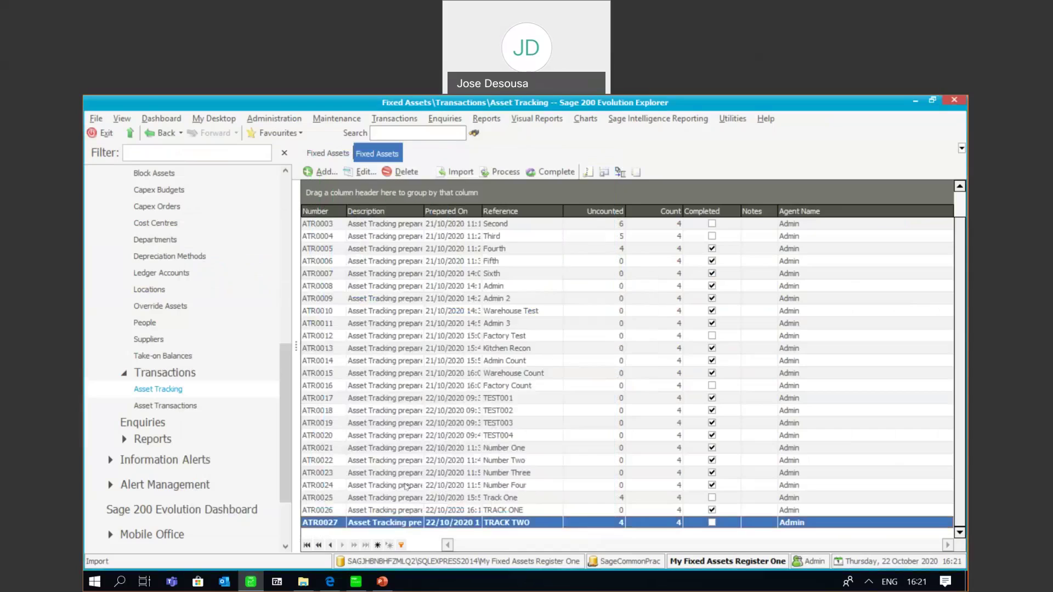
Process the imported TRACK TWO assets and expand the Partial Match group to review the remaining location difference.
click(505, 179)
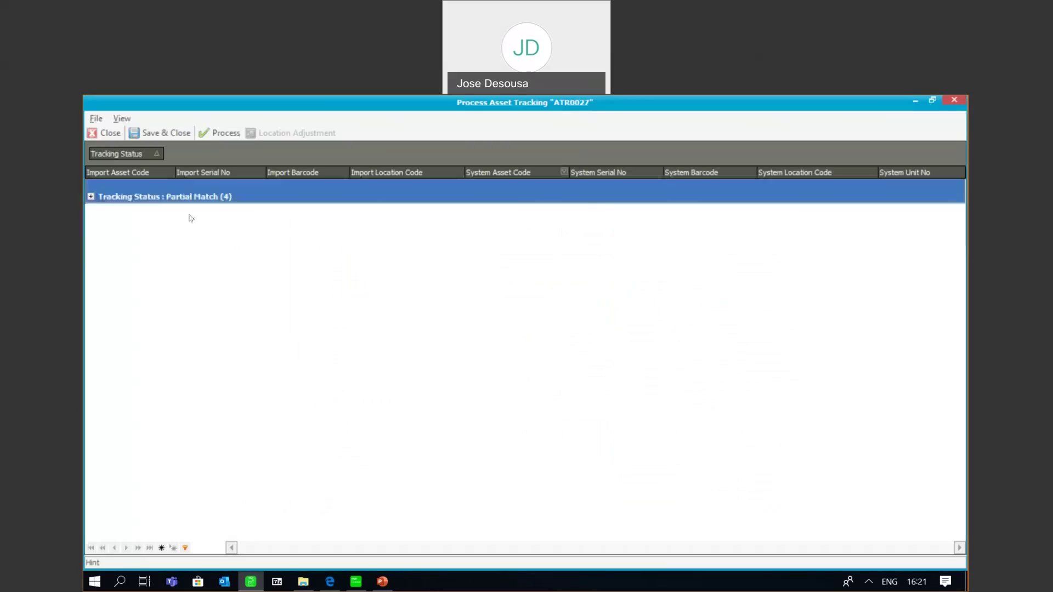
click(91, 197)
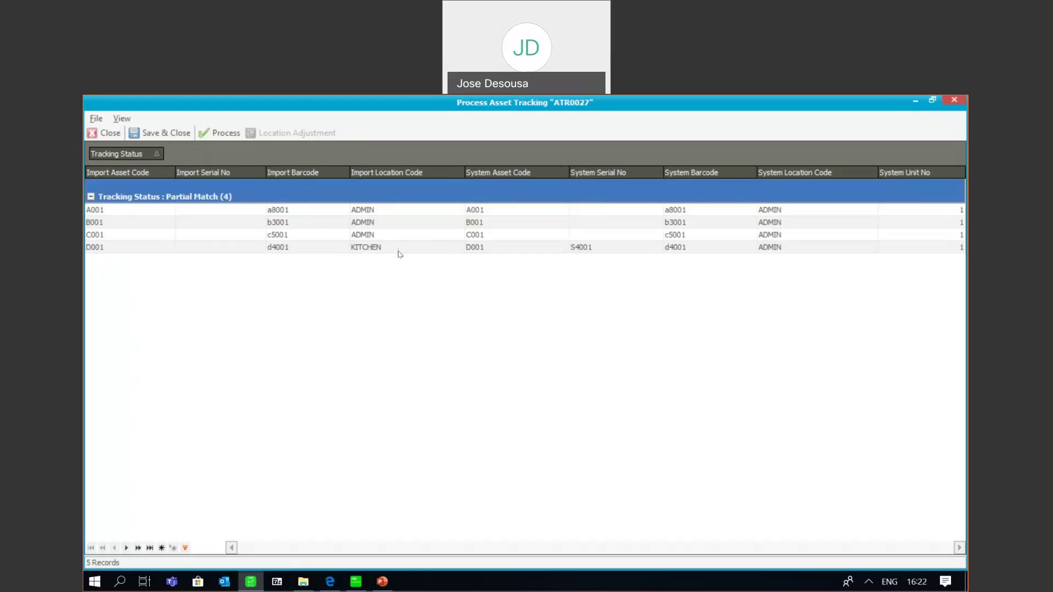
click(220, 134)
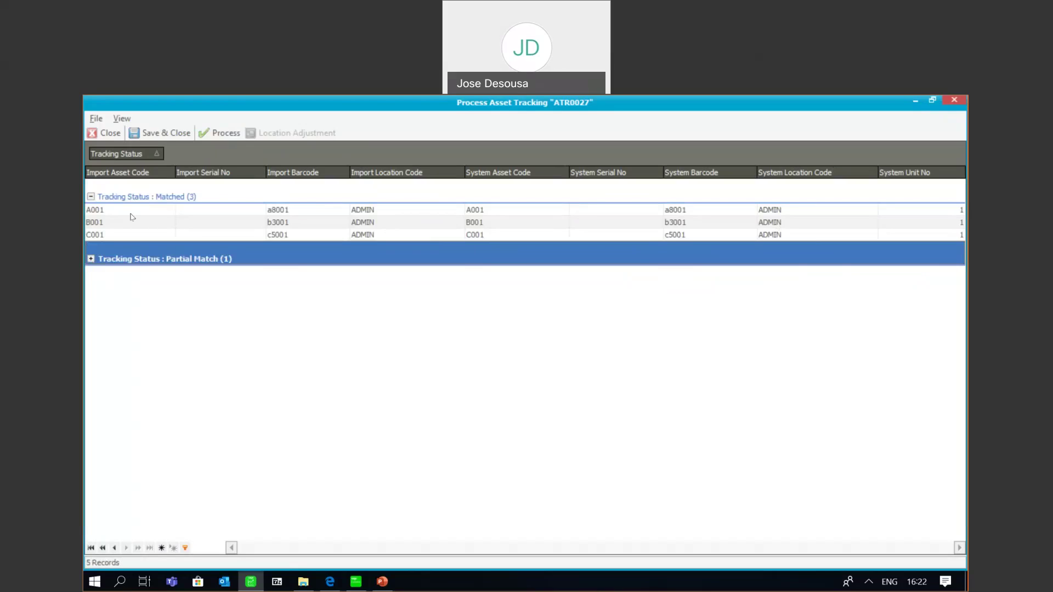
click(91, 258)
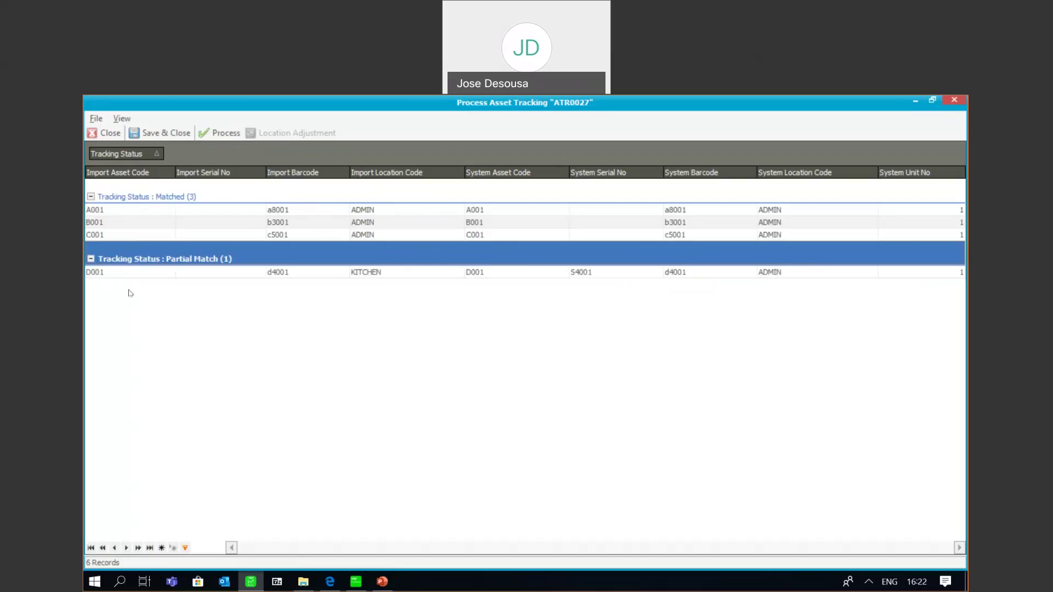
Apply a location adjustment from ADMIN to KITCHEN for the partially matched asset D001, and save and close the processing.
click(106, 273)
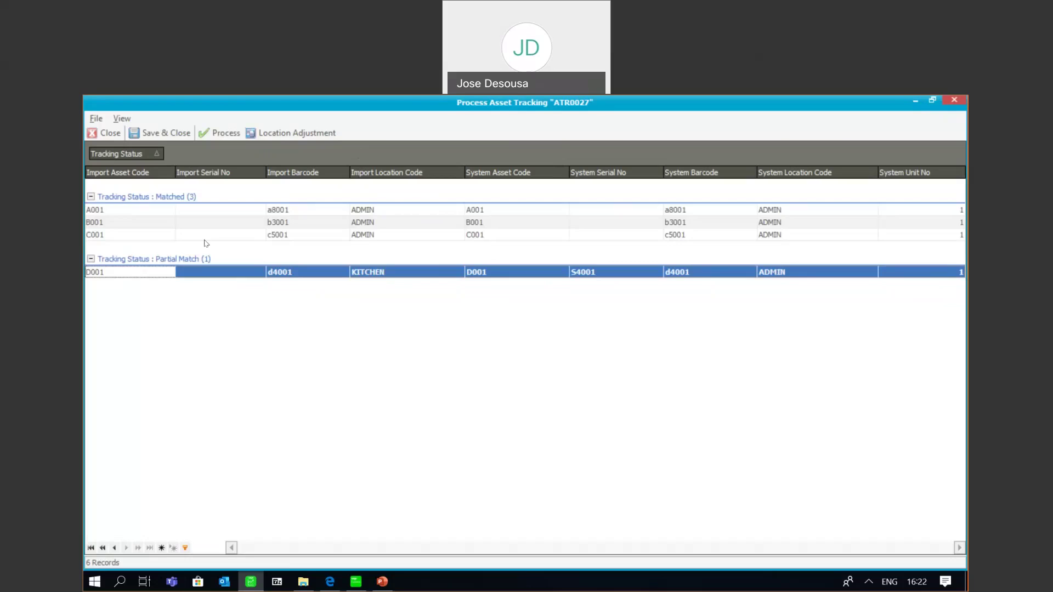
click(297, 133)
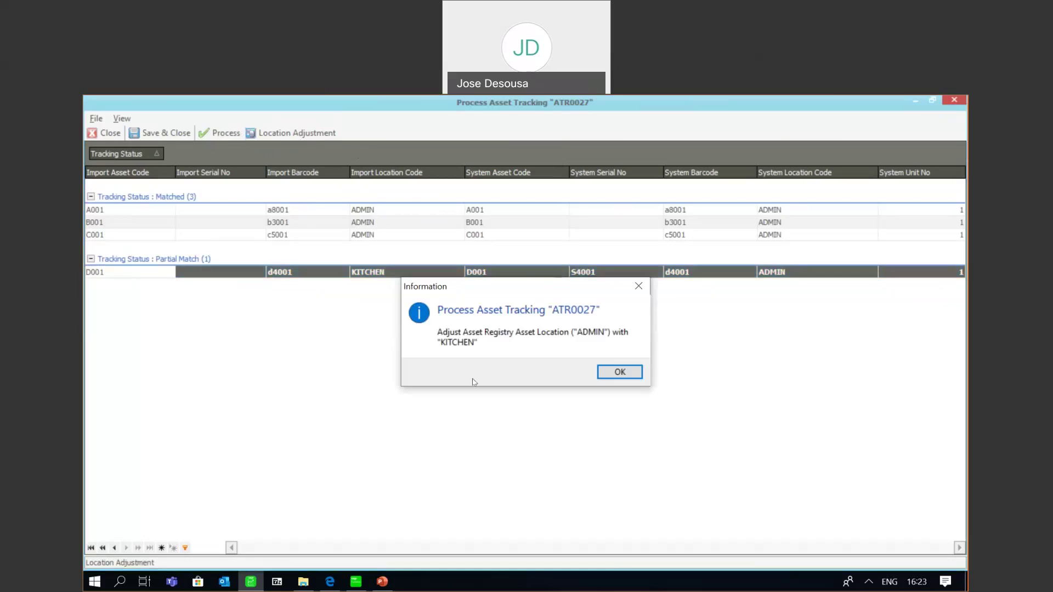
click(610, 372)
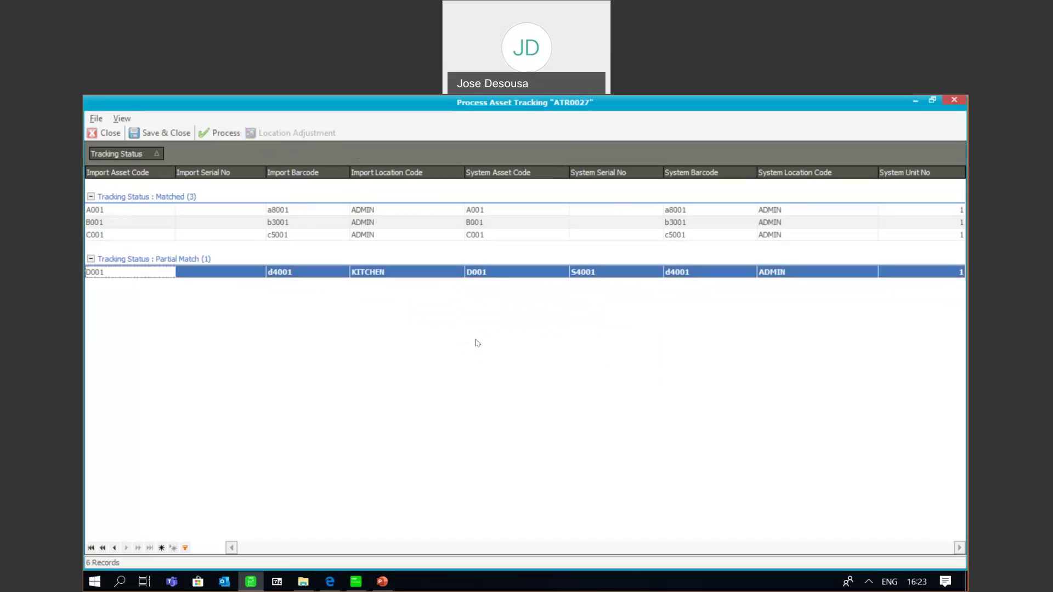
click(180, 137)
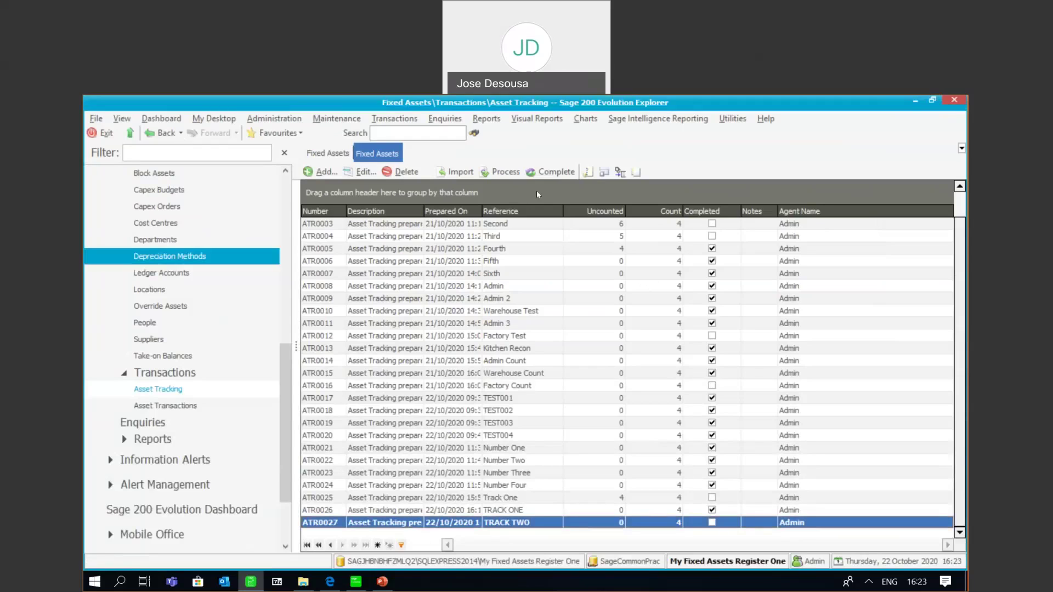
Preview the Asset Tracking Listing report for only the ADMIN location, check the tracking status of each asset, and close the report.
click(586, 173)
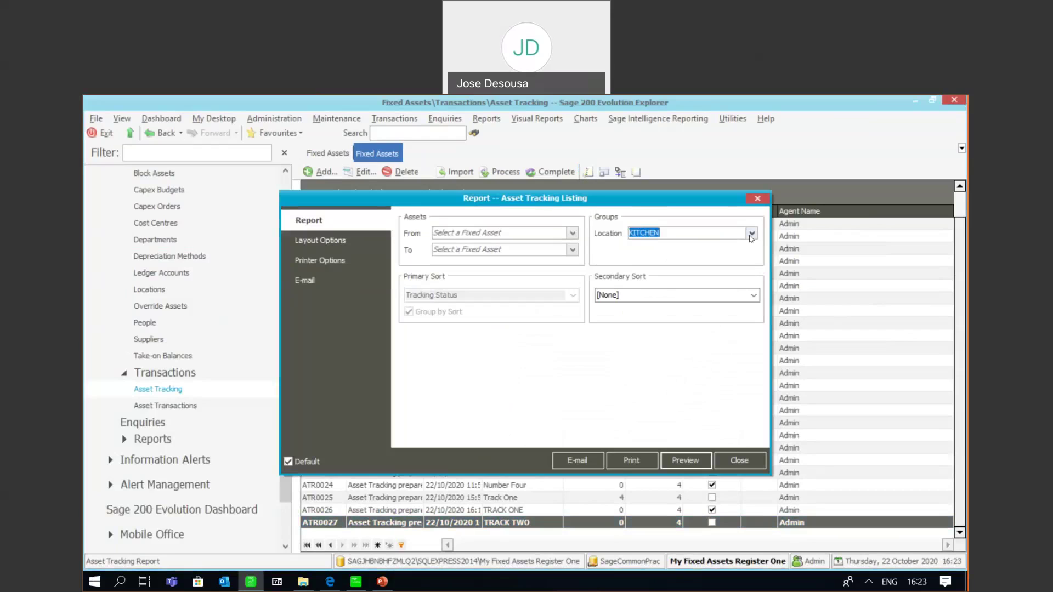
click(751, 234)
click(633, 270)
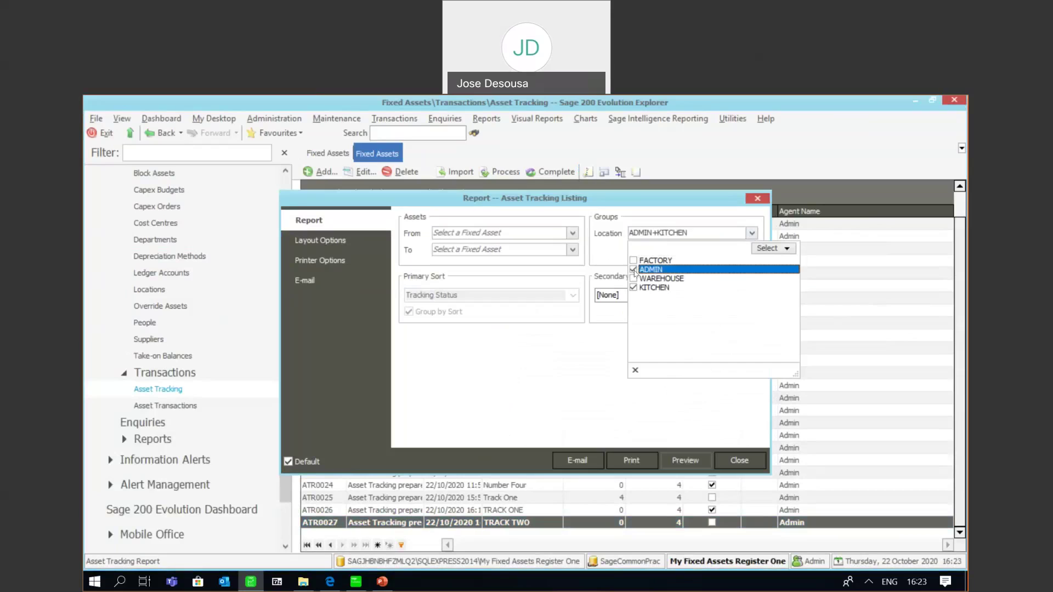
click(633, 287)
click(569, 368)
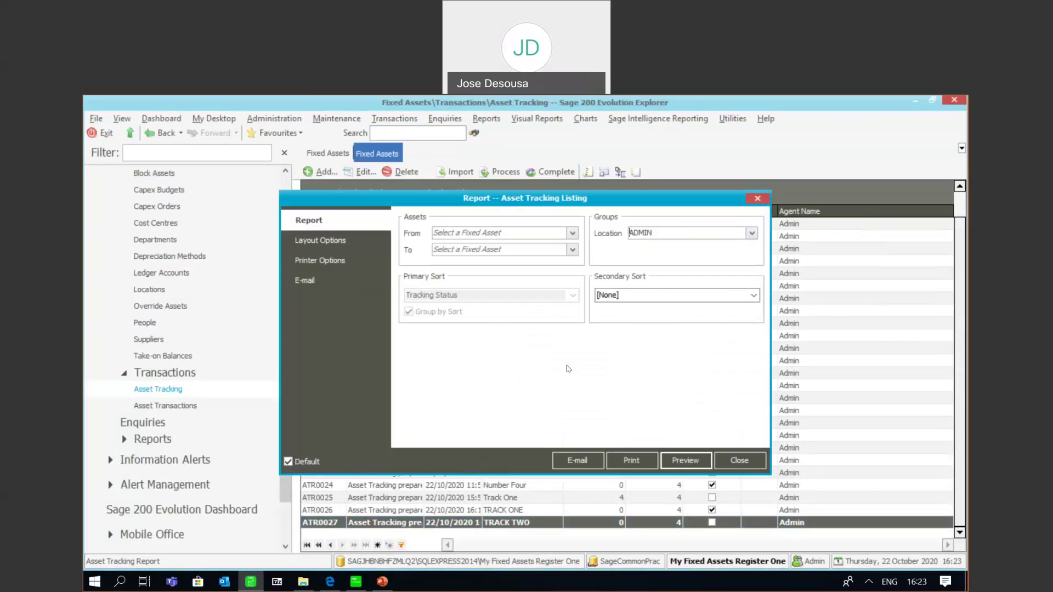
click(697, 455)
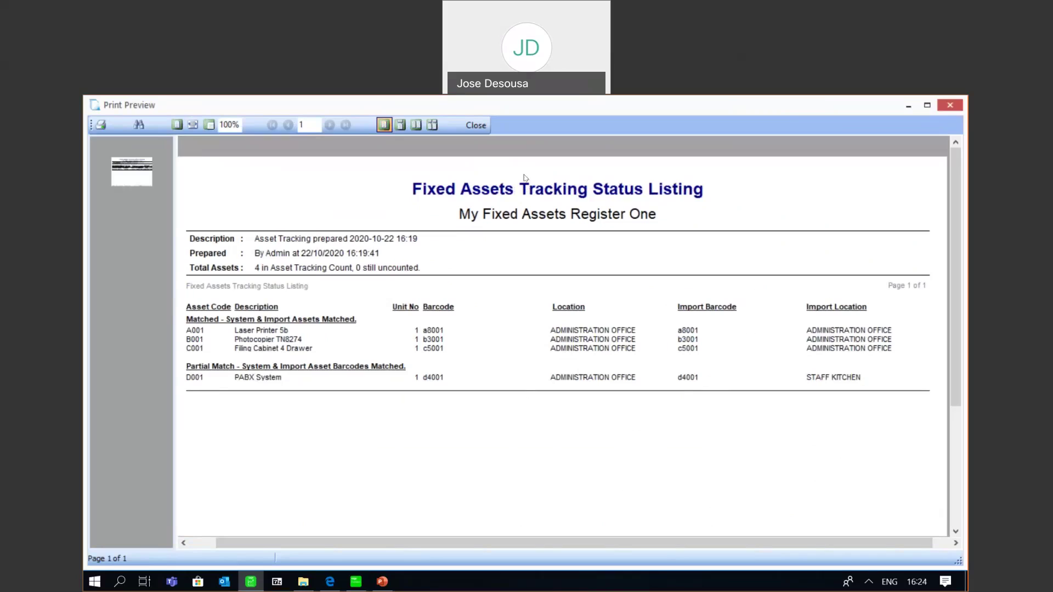
click(475, 125)
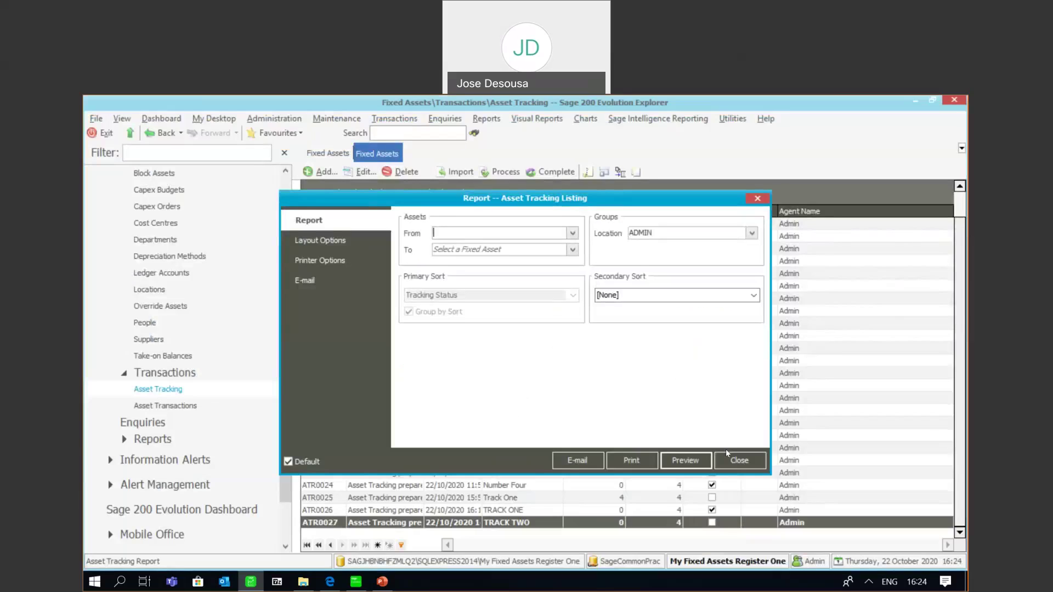
click(727, 453)
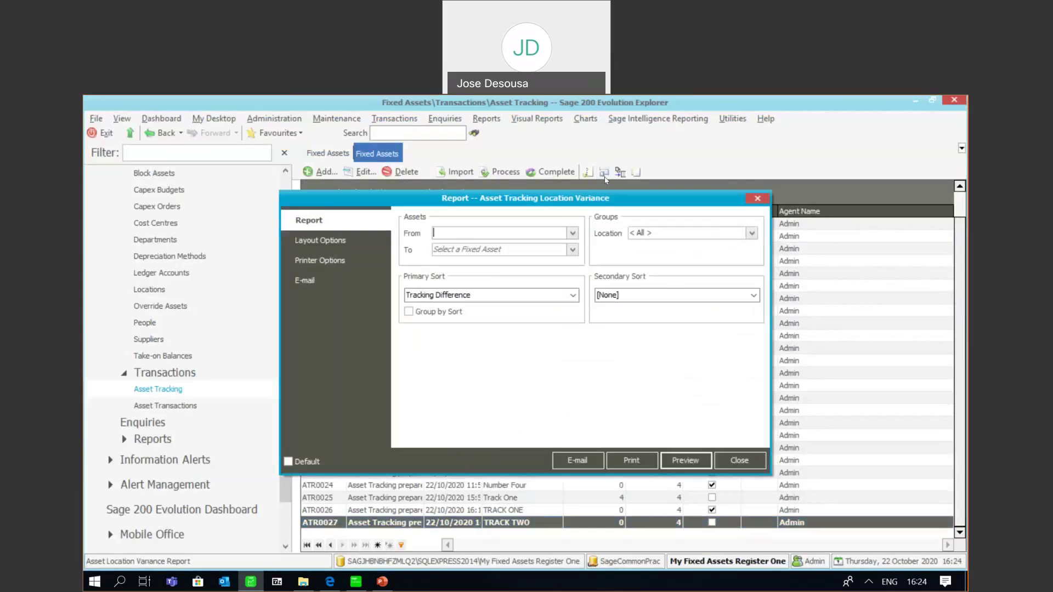
Preview the Asset Tracking Location Variance report for all locations, check the adjusted asset, and close the report.
click(673, 464)
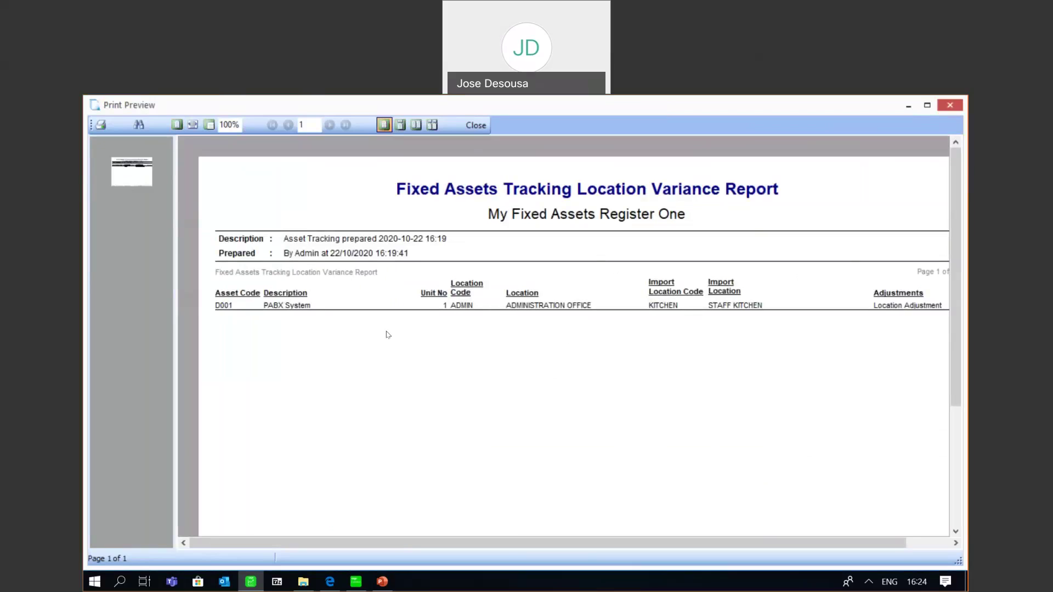
click(476, 126)
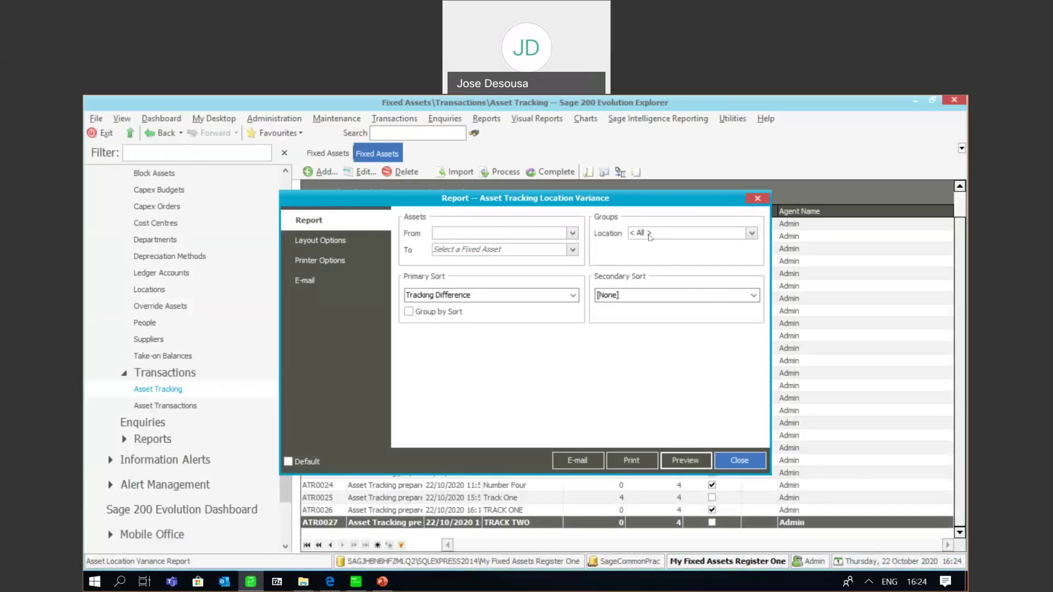
key(Escape)
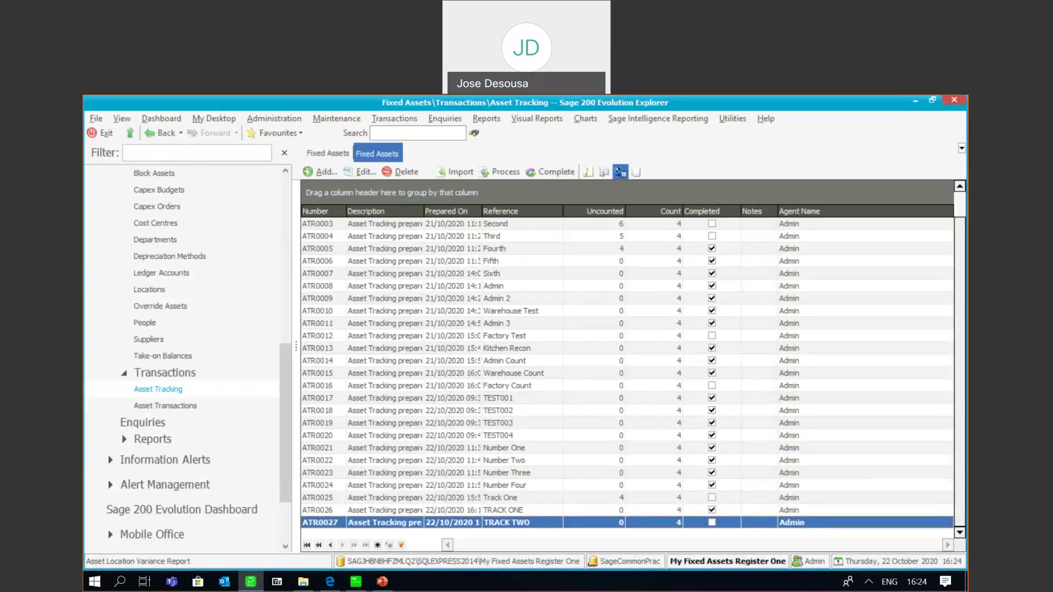
Preview the Asset Tracking Count Variance report for all locations, check the count variance of each asset, and close the report.
click(620, 172)
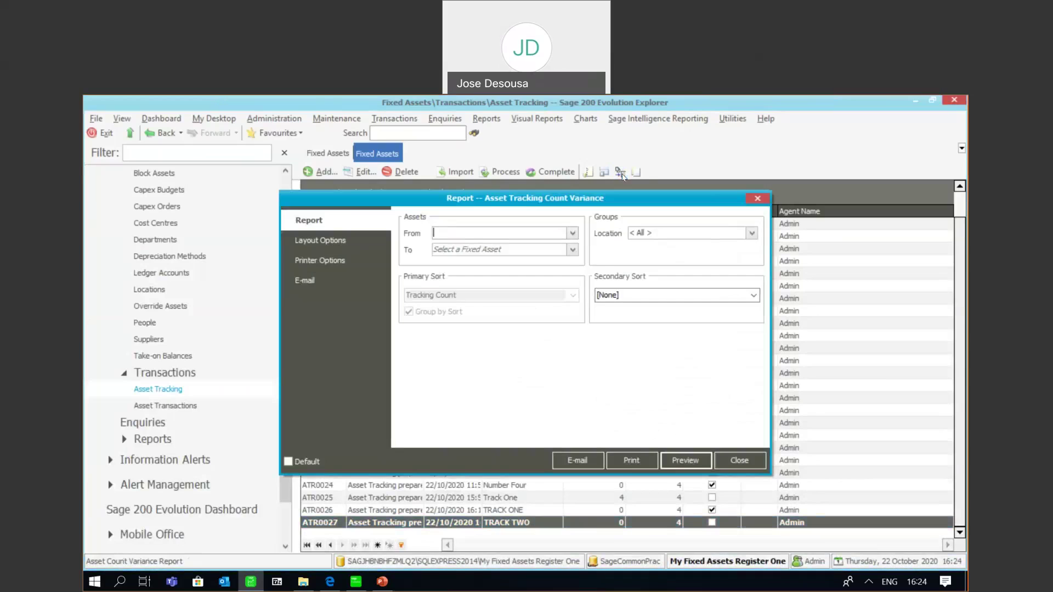
click(678, 457)
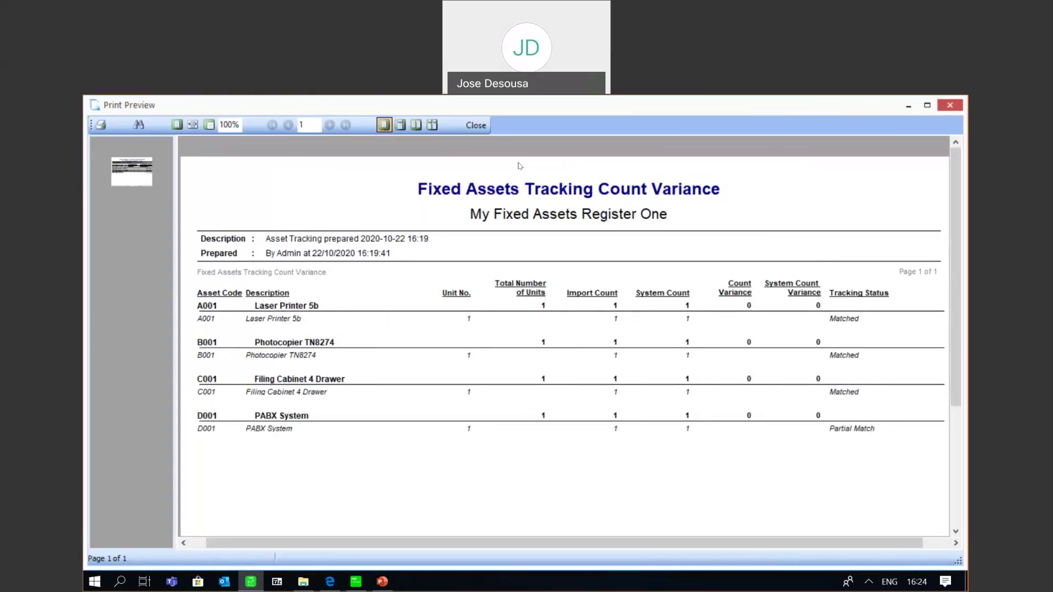
click(476, 126)
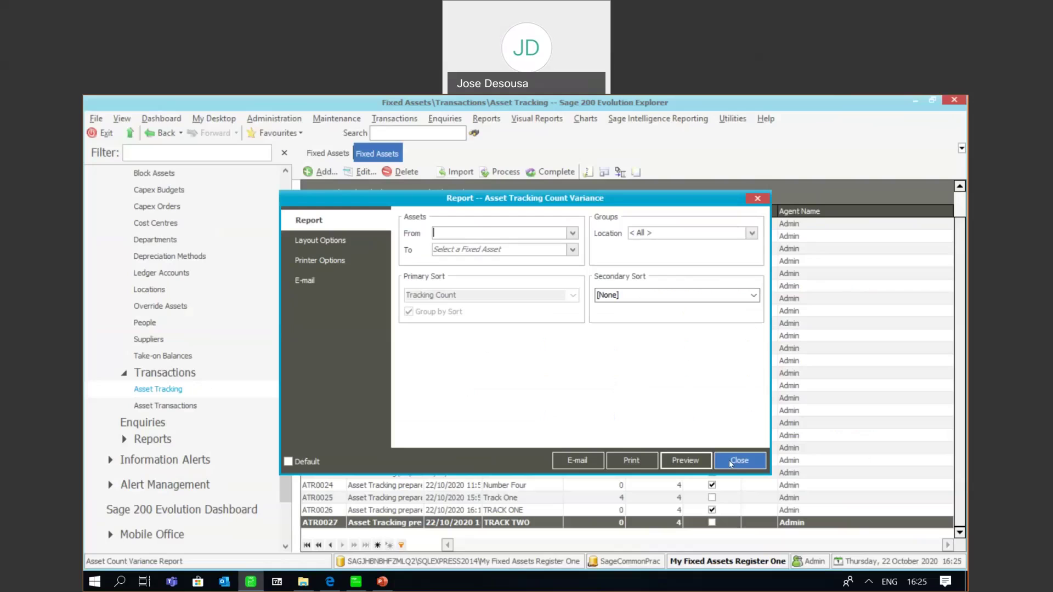
Preview the Asset Tracking Counted Value report for all locations, check the values through to the Count Value Variance column, and close the report.
click(636, 172)
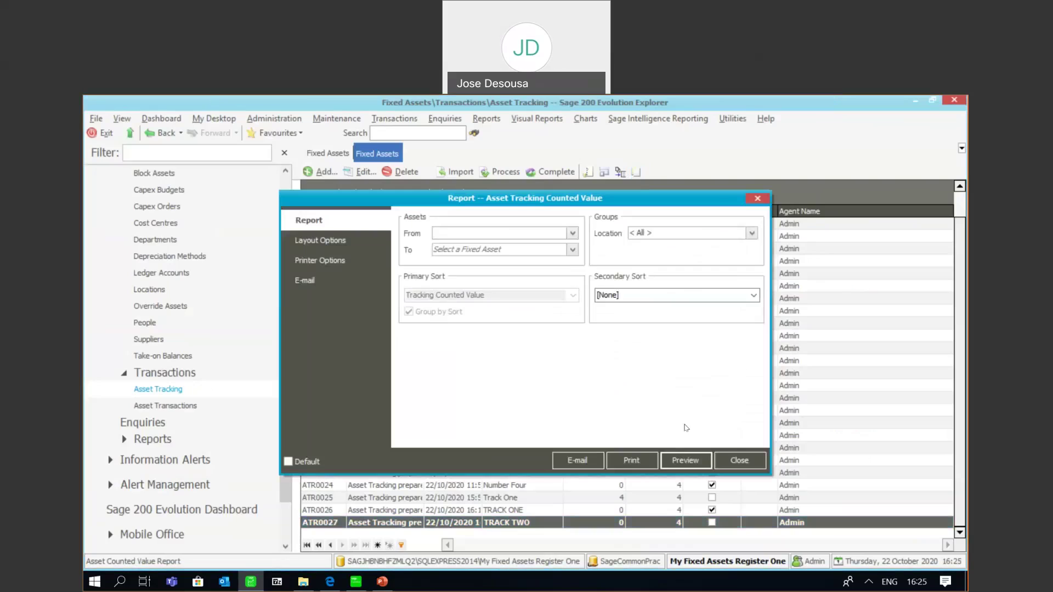
click(682, 461)
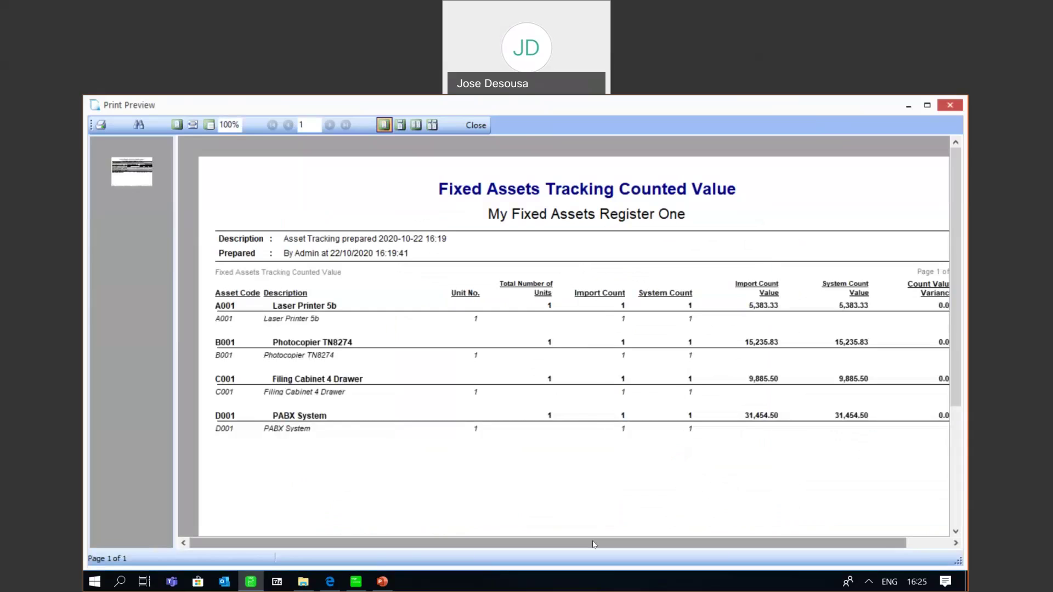
drag(592, 545, 636, 543)
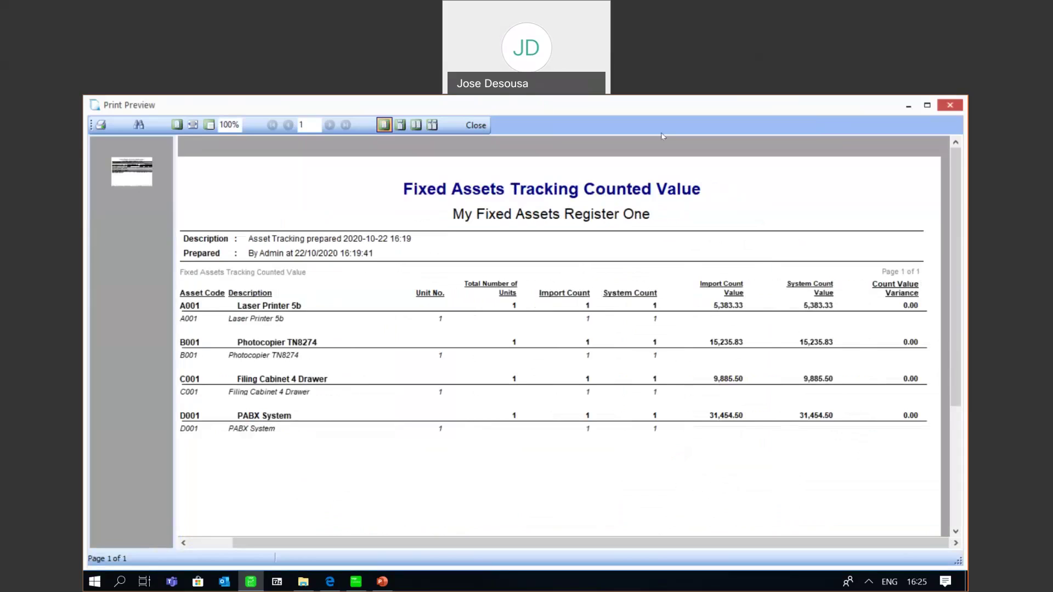
click(949, 105)
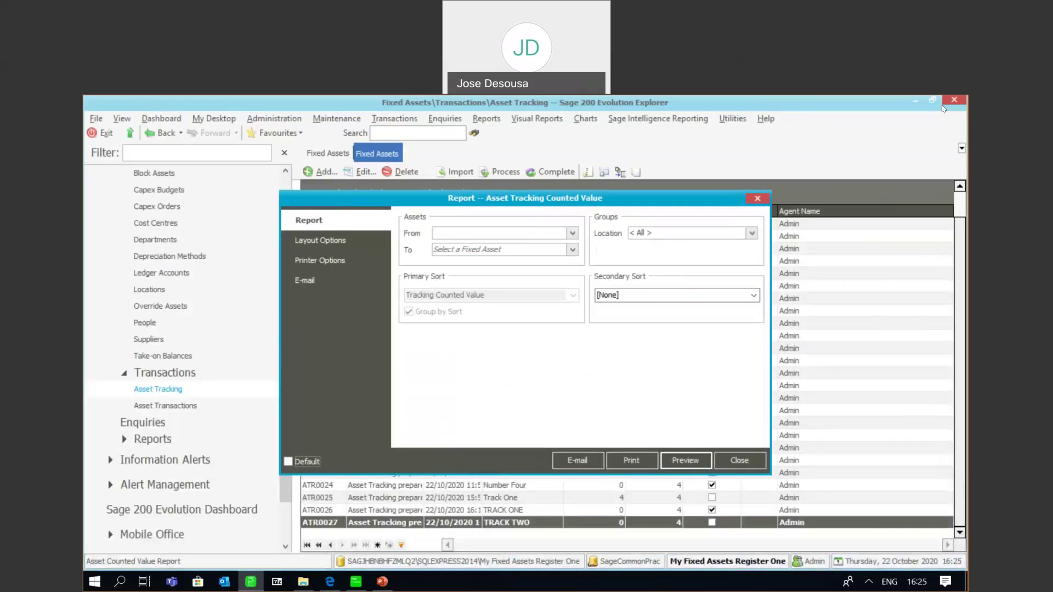
click(738, 458)
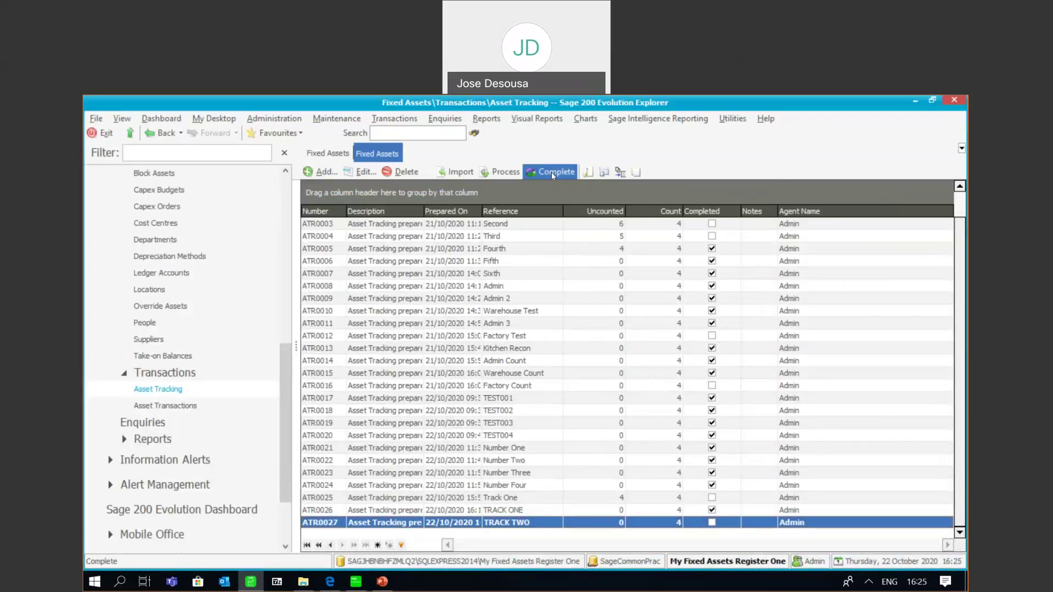
Complete the TRACK TWO asset tracking count, posting it with today's date.
click(551, 172)
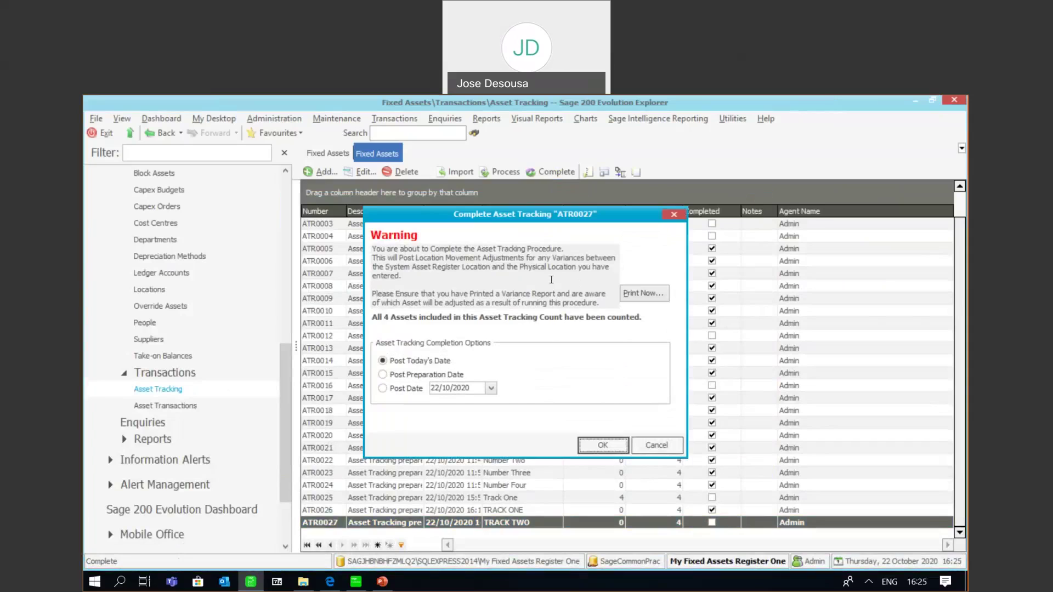
click(595, 438)
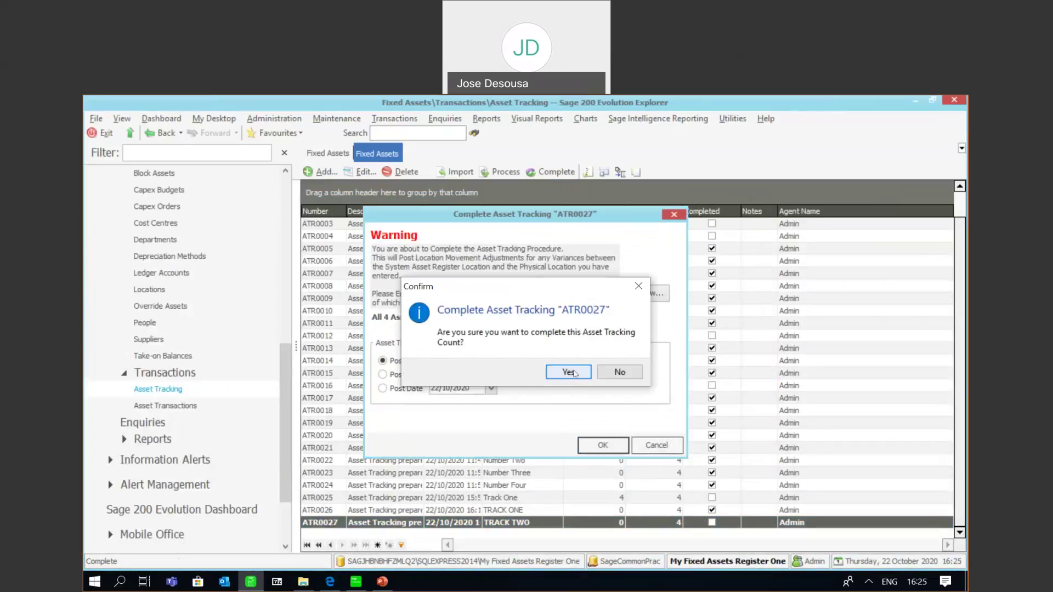
click(568, 373)
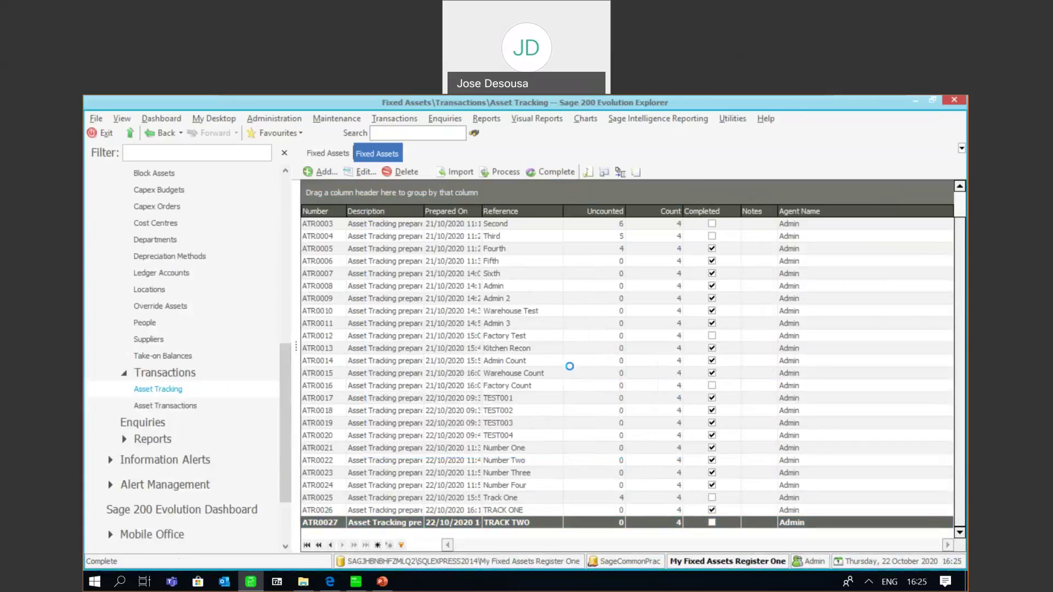
Open the fixed assets maintenance list and check the location of asset D001, PABX System.
drag(285, 452, 286, 386)
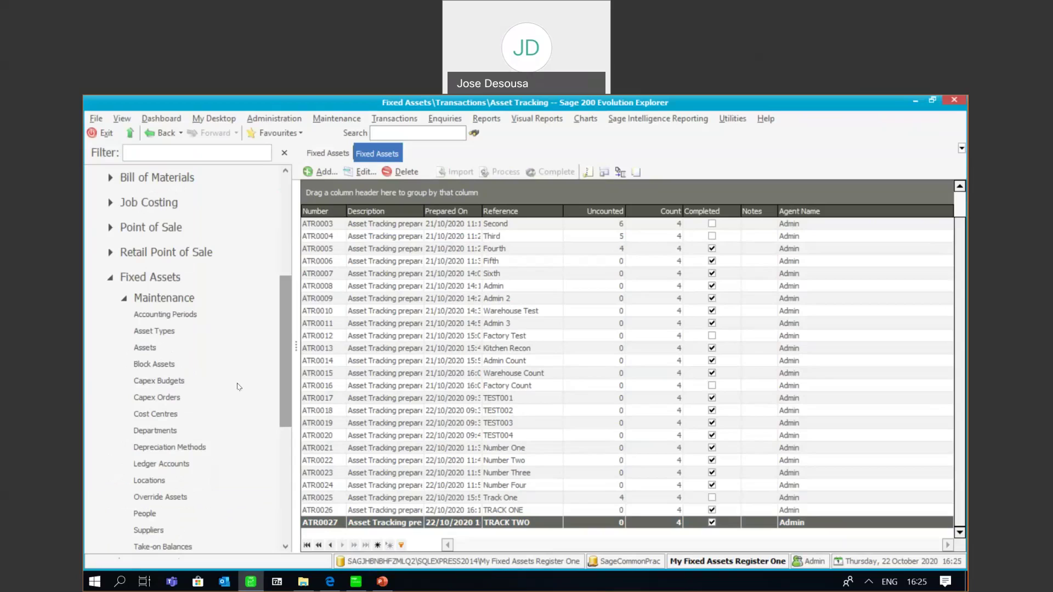
click(164, 350)
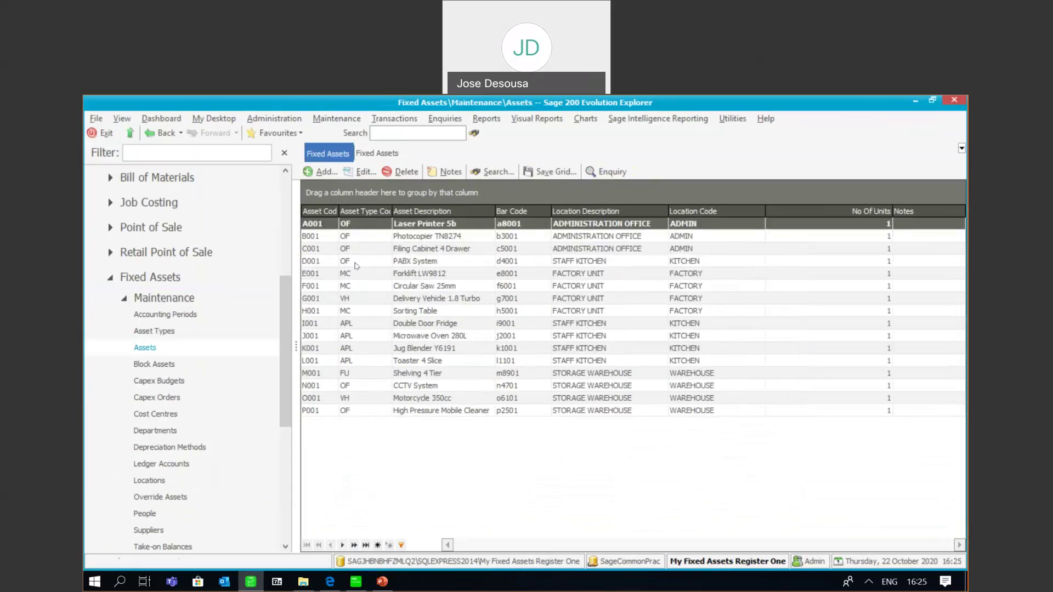
click(359, 265)
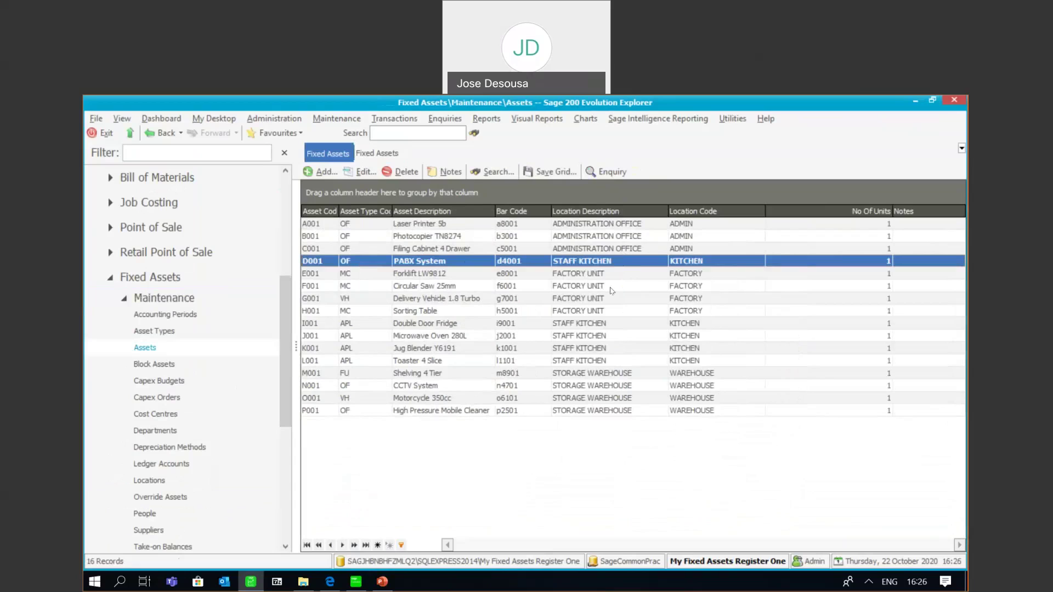
Return to Asset Tracking and start a new tracking record with the reference TRACK THREE.
drag(282, 310, 285, 388)
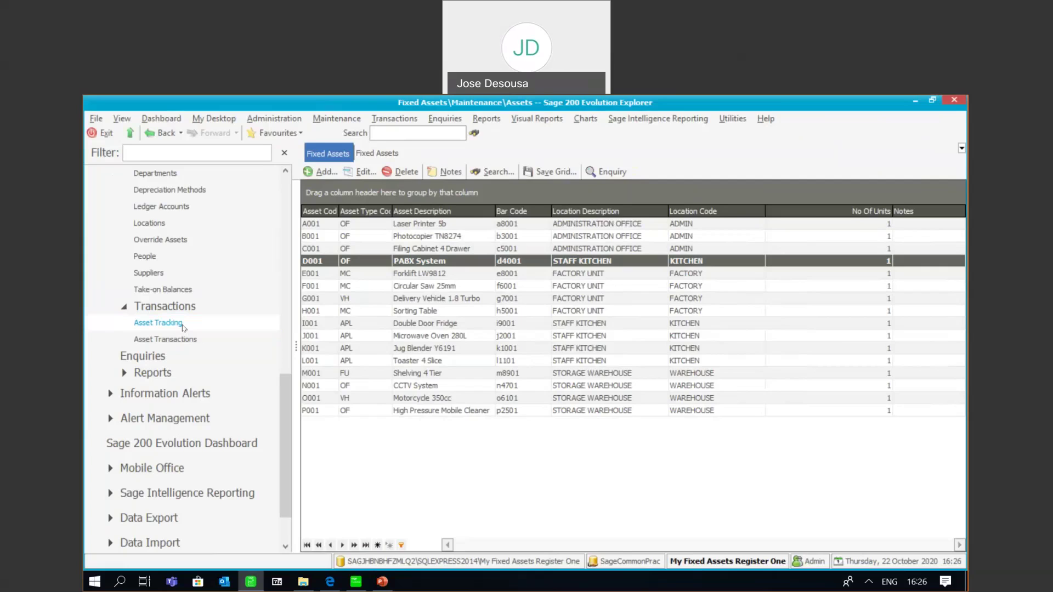
click(159, 323)
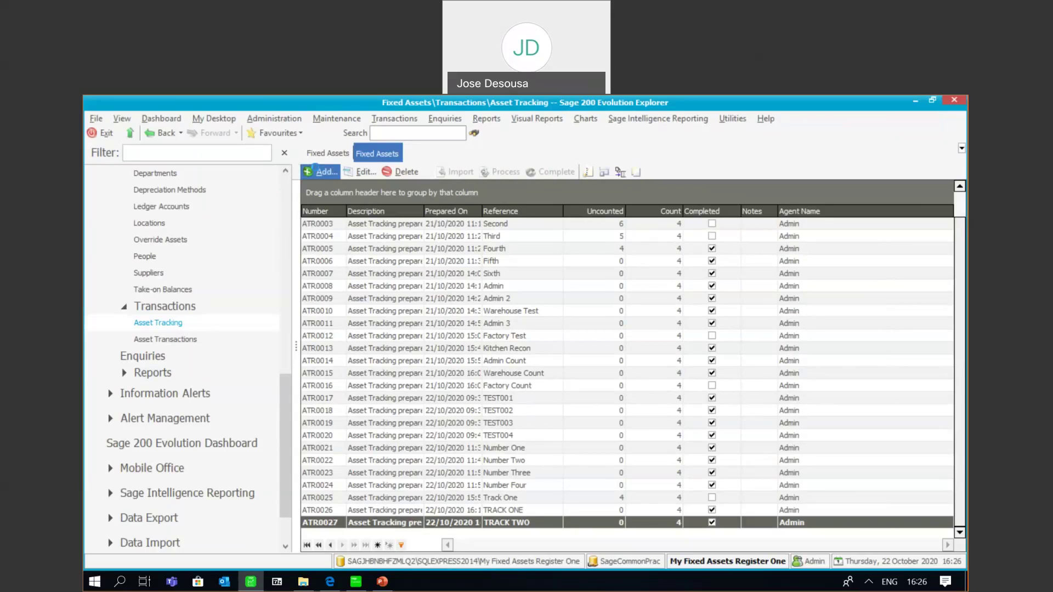
click(320, 171)
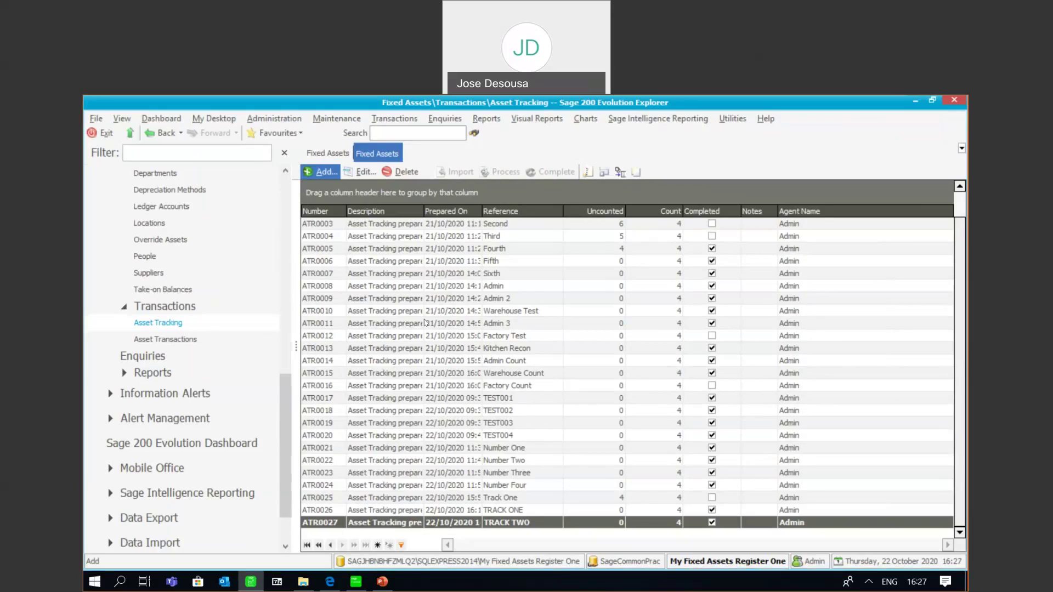
text(TRA)
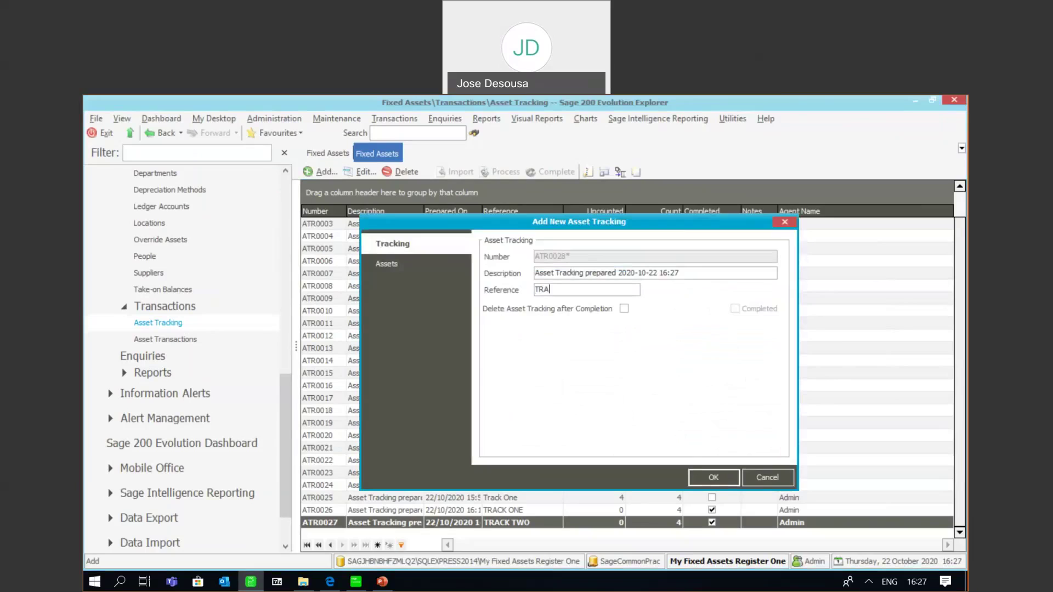
text(CK THREE)
Limit the TRACK THREE count to the STORAGE WAREHOUSE location only and save the new record.
click(405, 264)
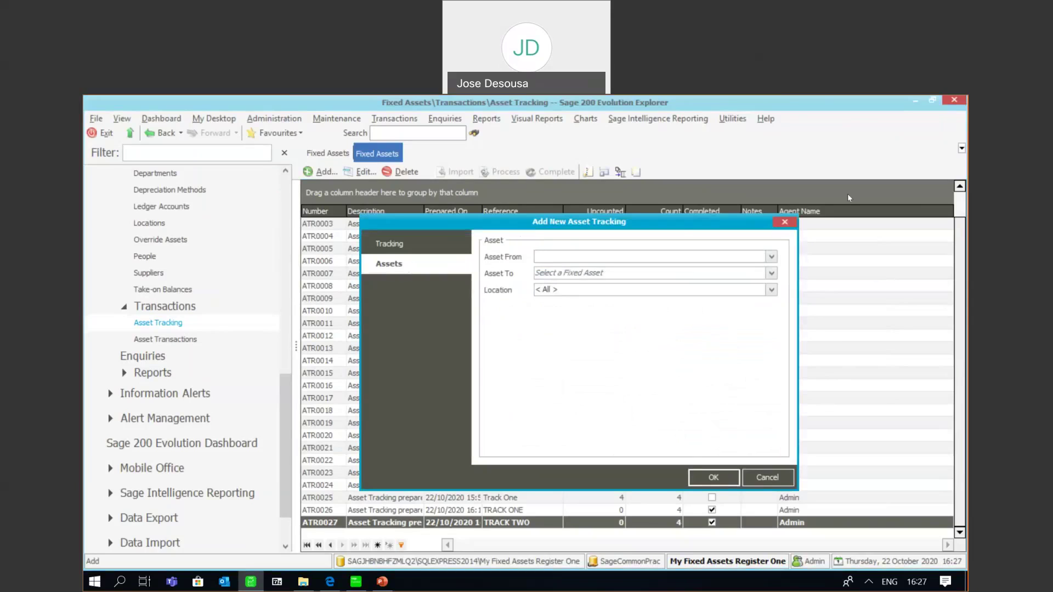
click(771, 290)
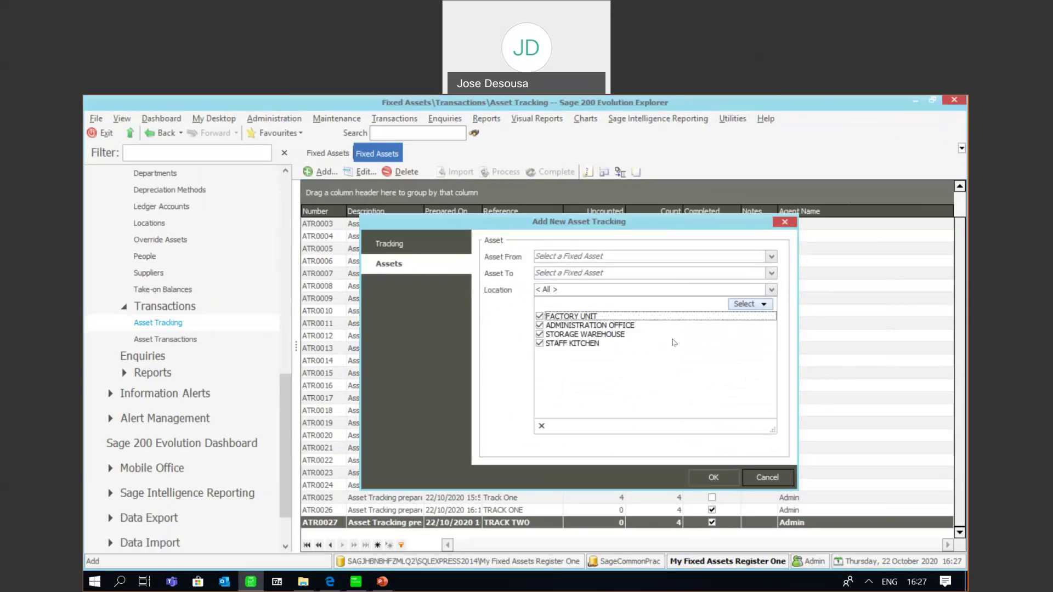
click(539, 344)
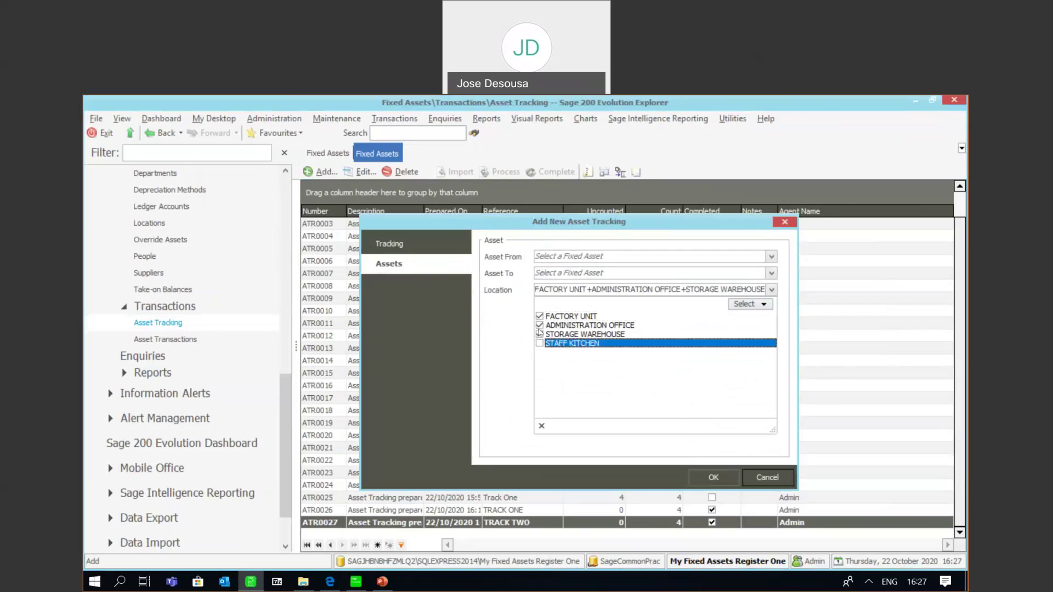
click(540, 325)
click(539, 317)
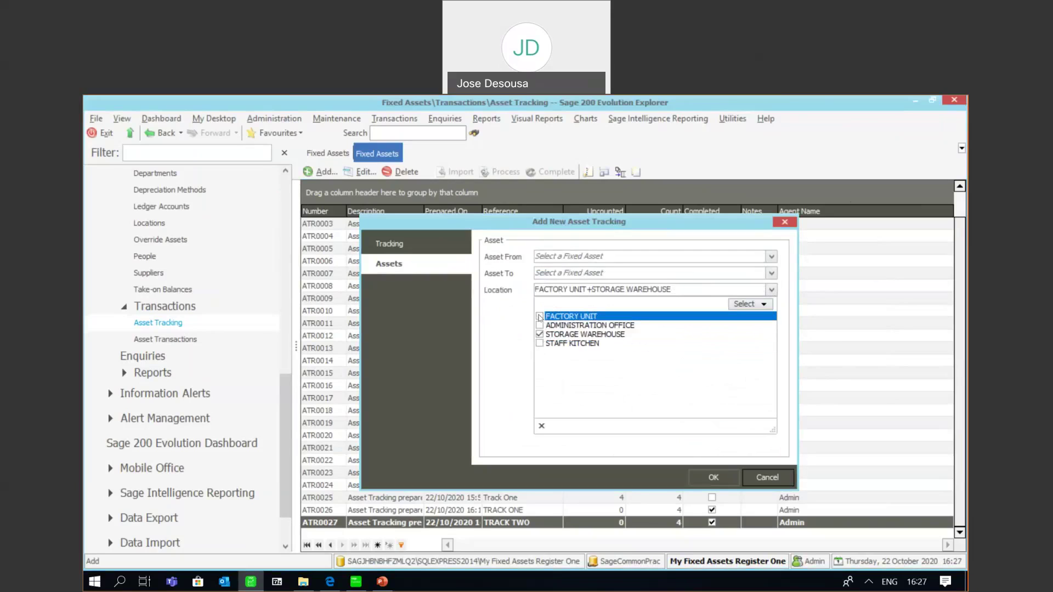
click(390, 244)
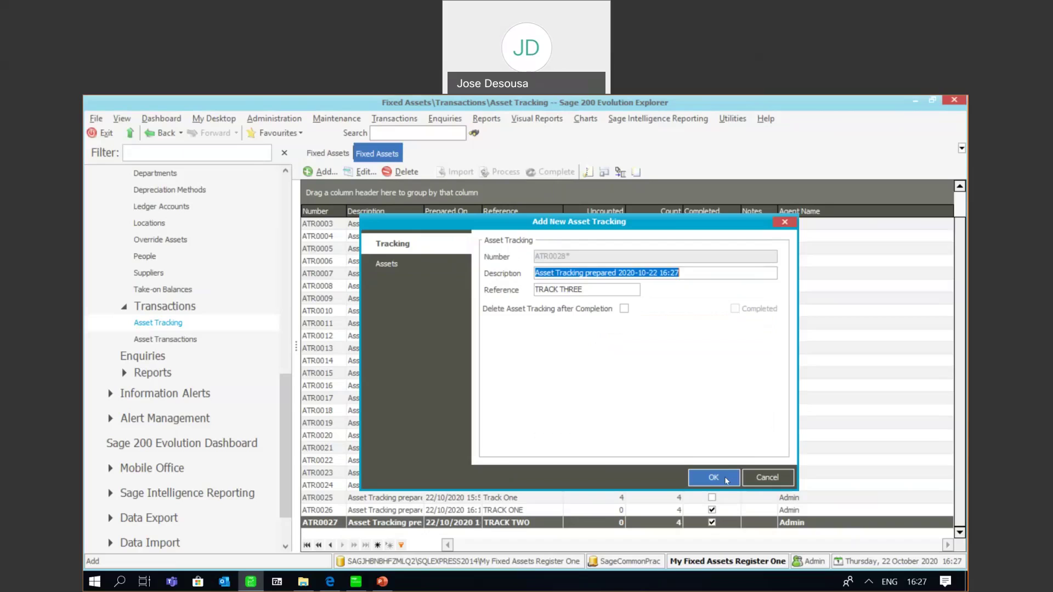
click(713, 477)
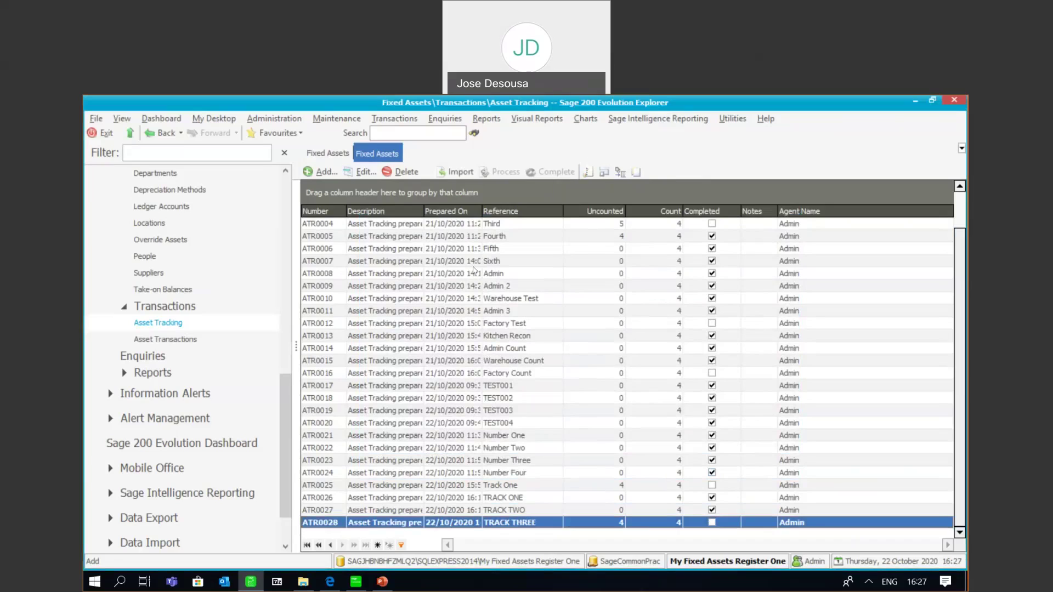
Open the STORAGEnif file from the Webinar Oct 2020 folder, widen its columns to review the field order, and close it without saving.
click(304, 583)
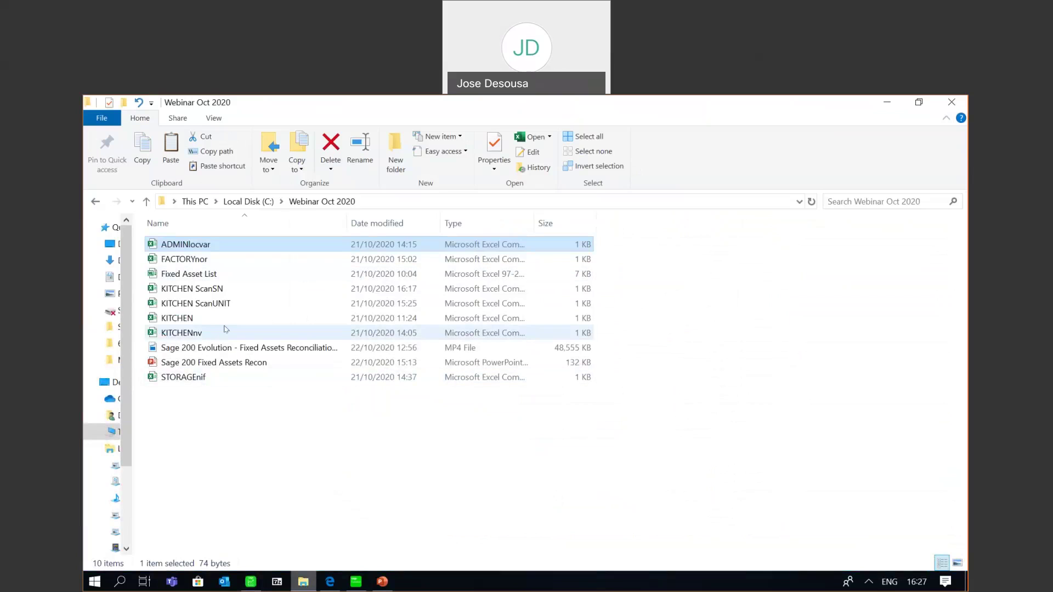
double_click(205, 377)
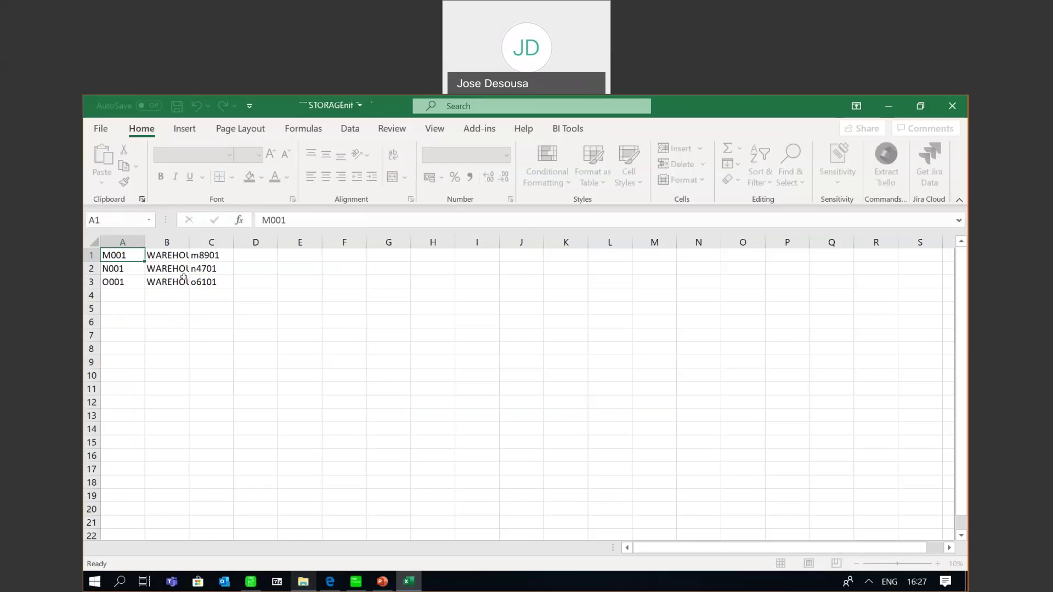
drag(145, 262, 301, 257)
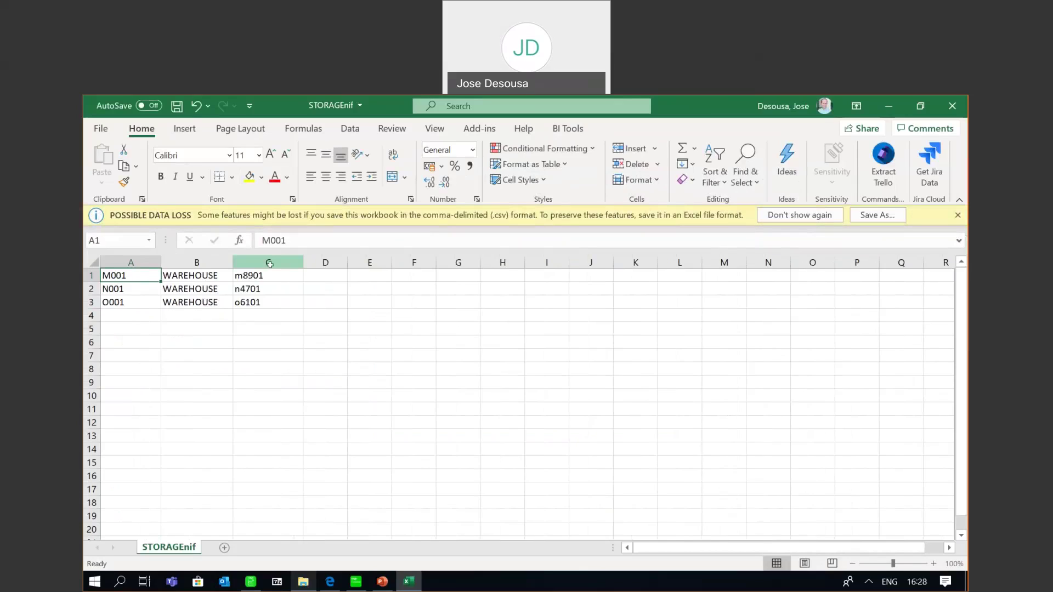
click(948, 108)
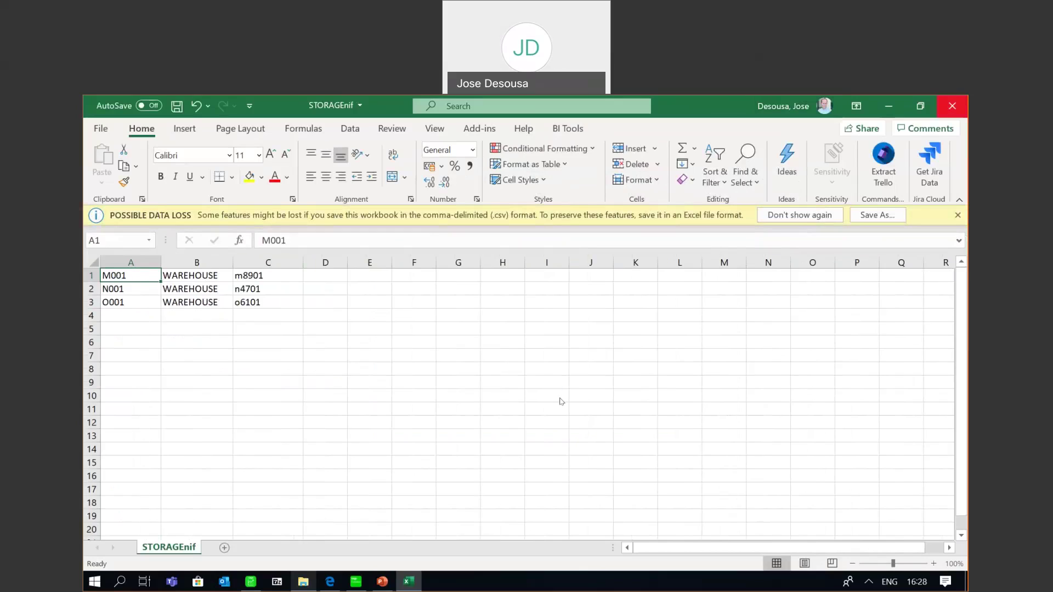
click(528, 357)
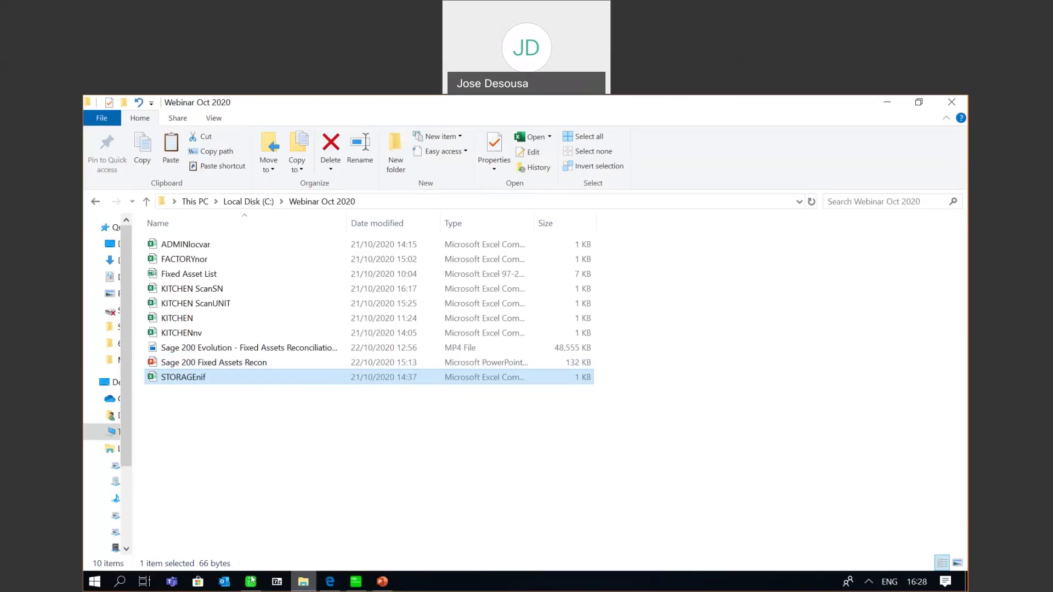
Switch back to Sage 200 Evolution and start the TRACK THREE import with the fields Asset Code, Location Code and Barcode, in that order.
click(251, 580)
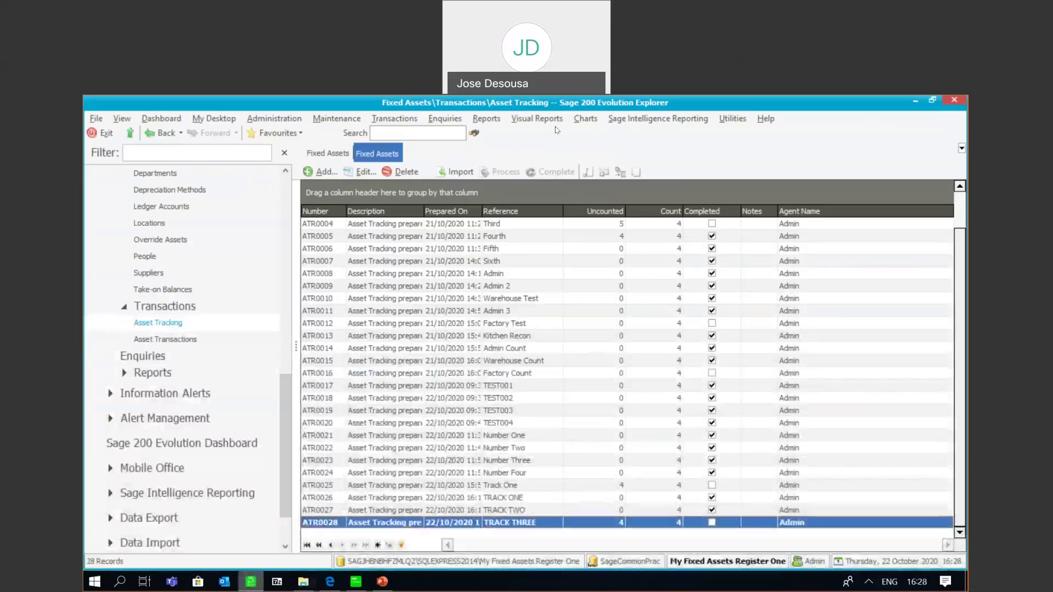
click(457, 174)
click(387, 319)
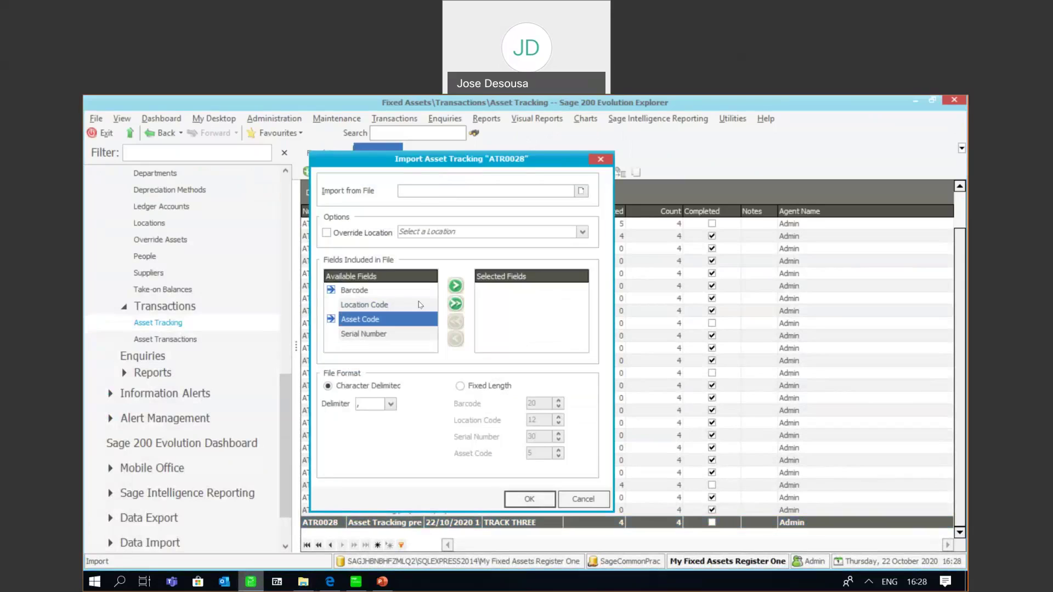
click(455, 285)
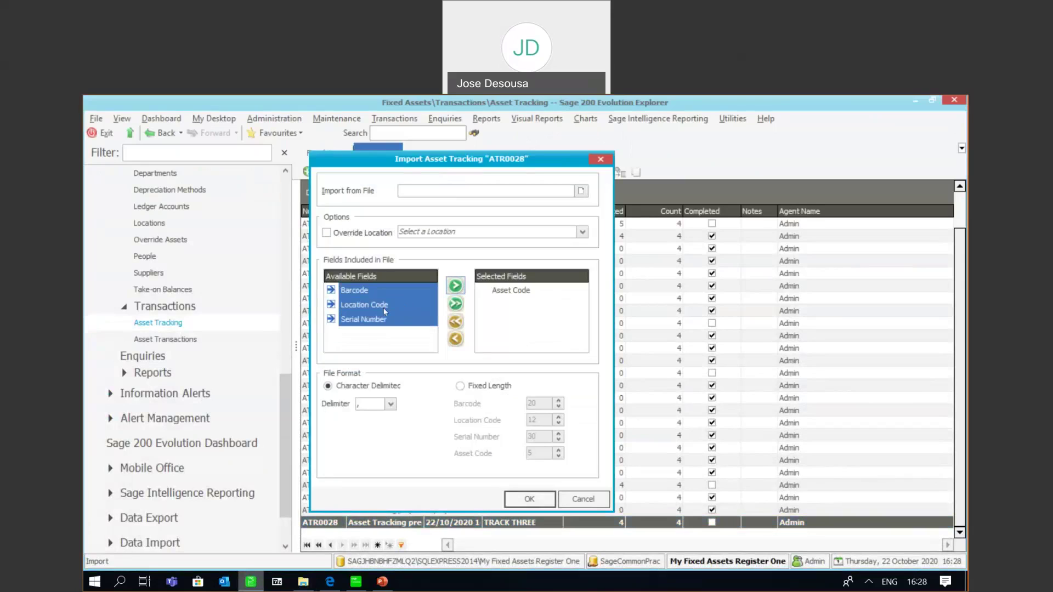
click(384, 307)
click(455, 285)
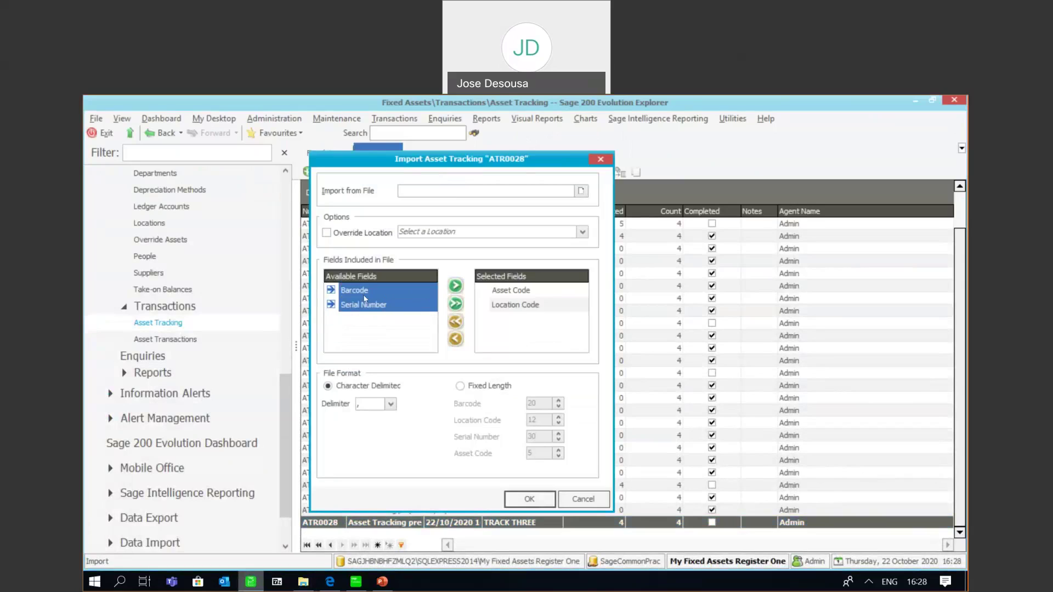
click(455, 285)
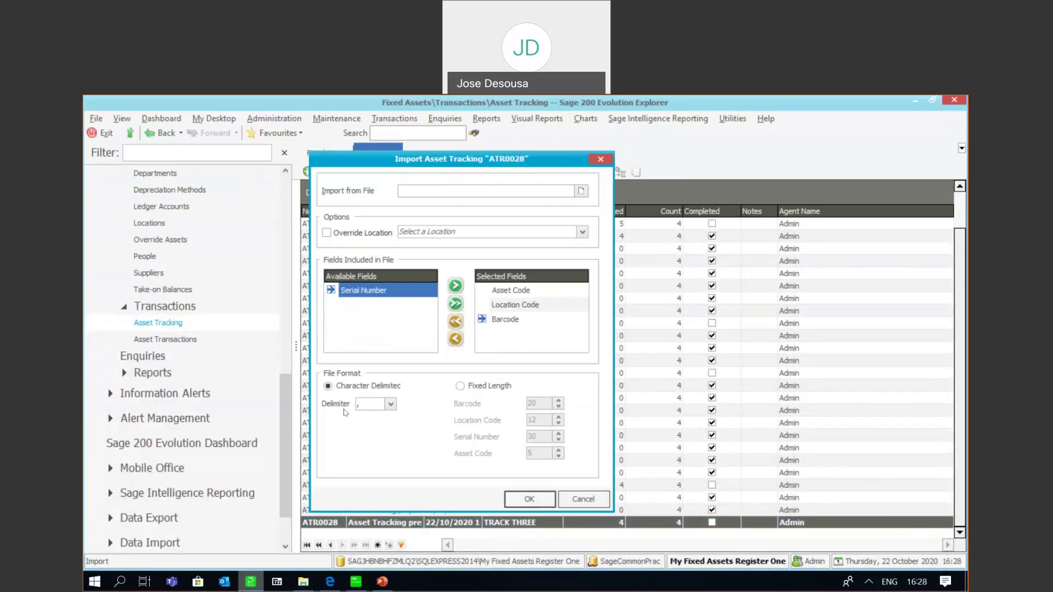
Choose the STORAGEnif file from the Webinar Oct 2020 folder and run the import without viewing the log file.
click(581, 191)
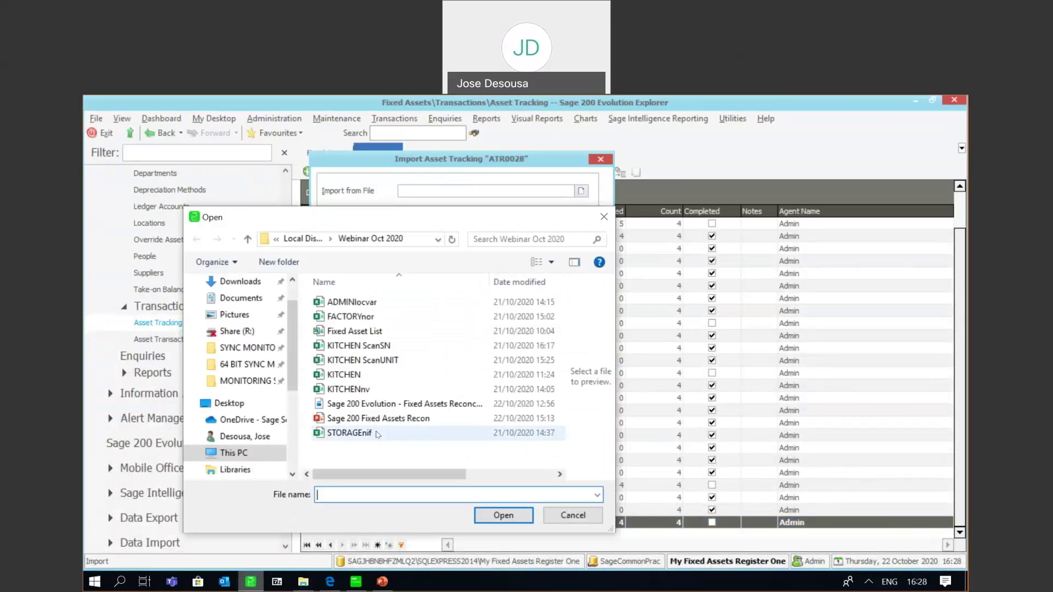
click(378, 434)
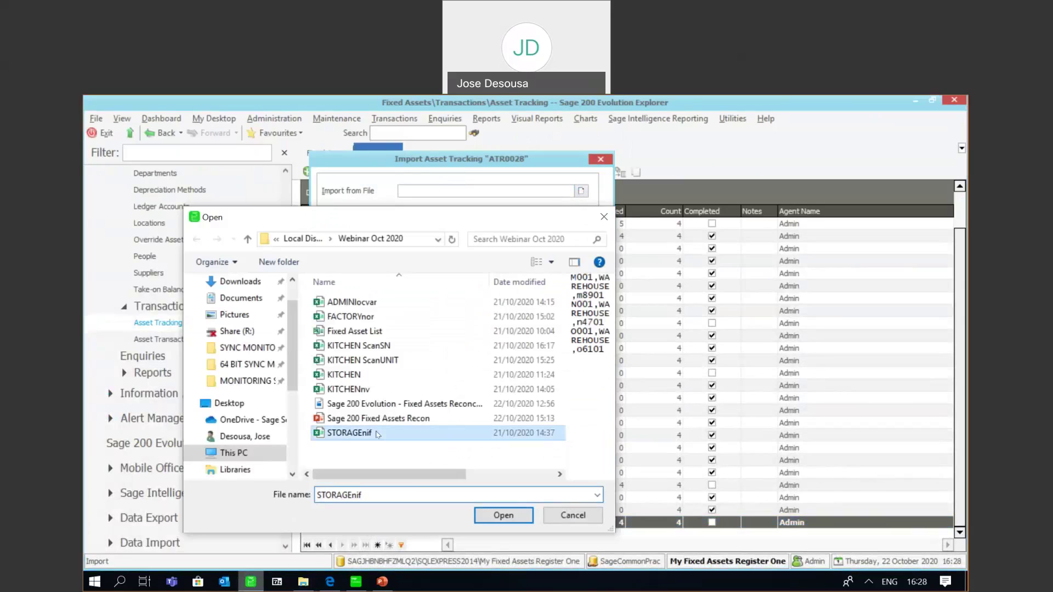
click(502, 517)
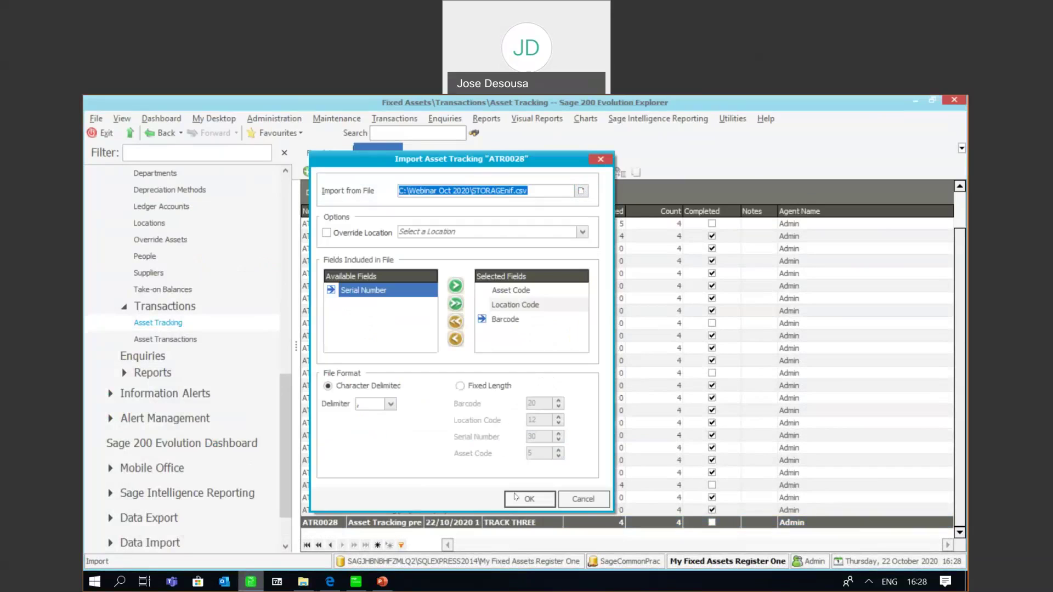
click(518, 500)
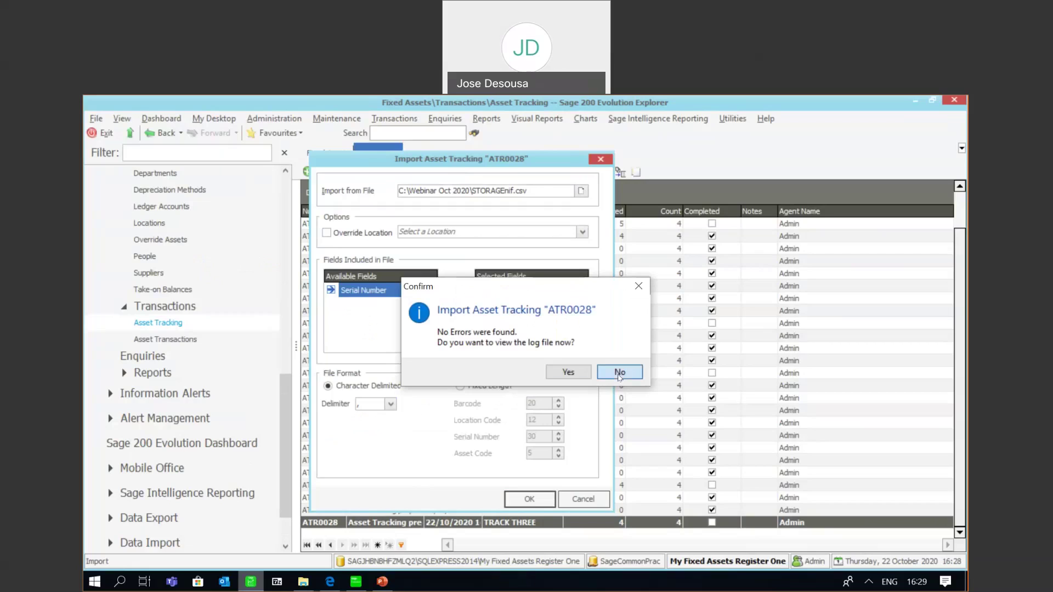
click(619, 373)
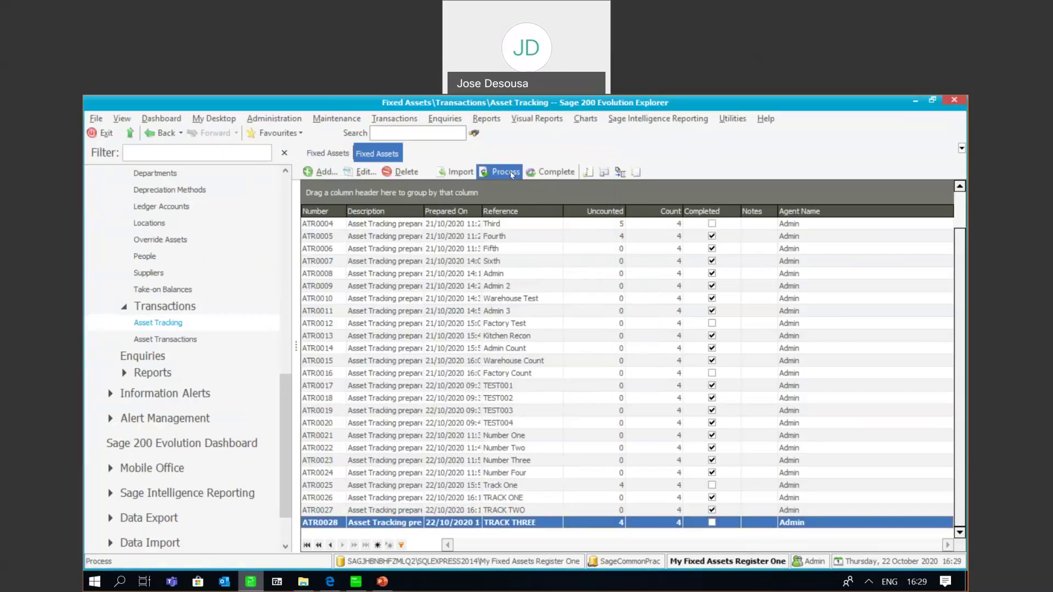
Open TRACK THREE for processing, expand both tracking status groups, process the partial matches, and save and close.
click(504, 172)
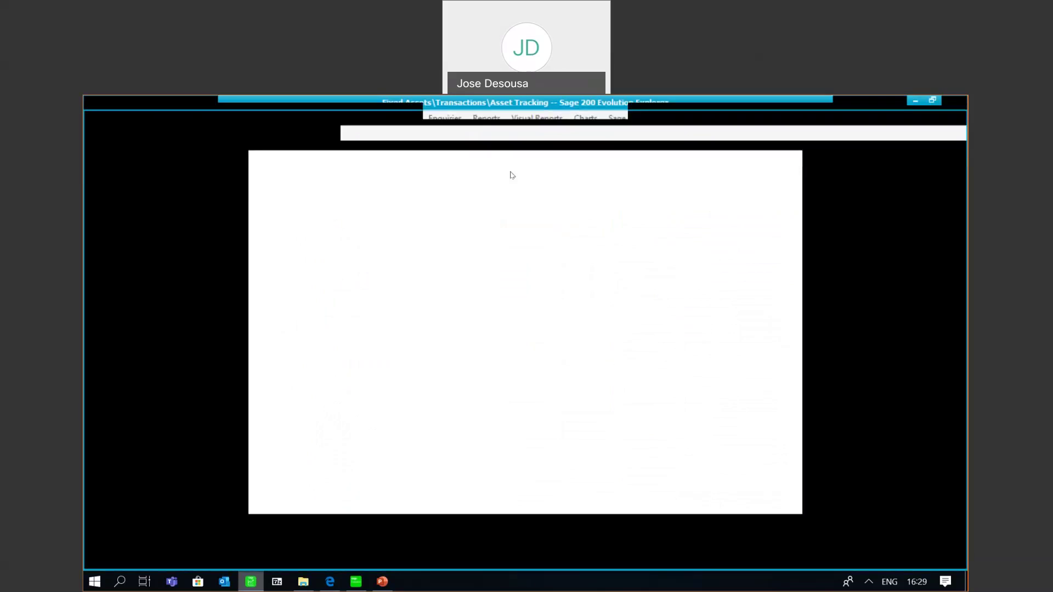
click(91, 197)
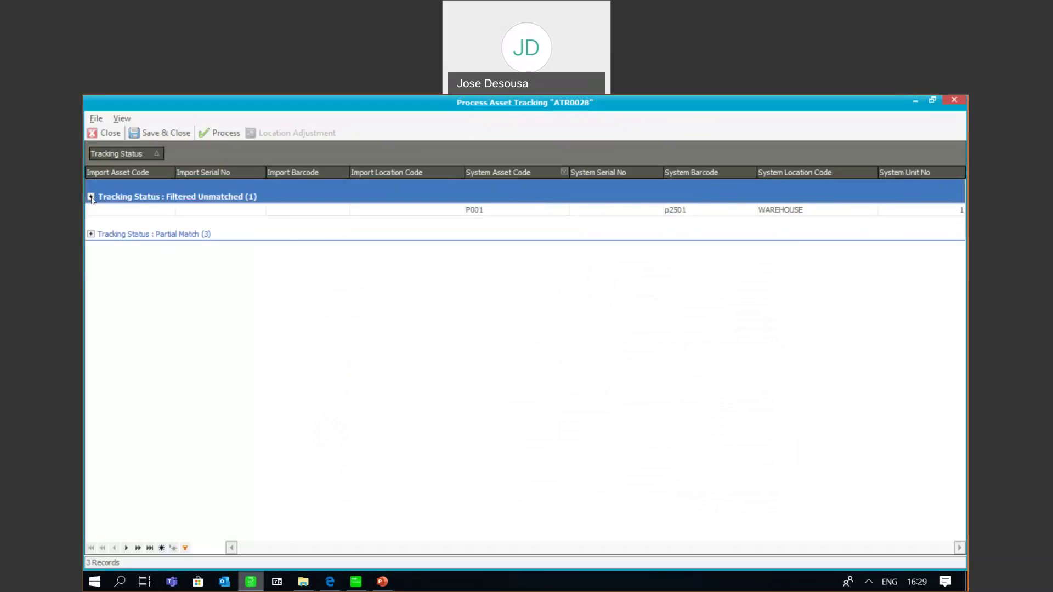
click(90, 234)
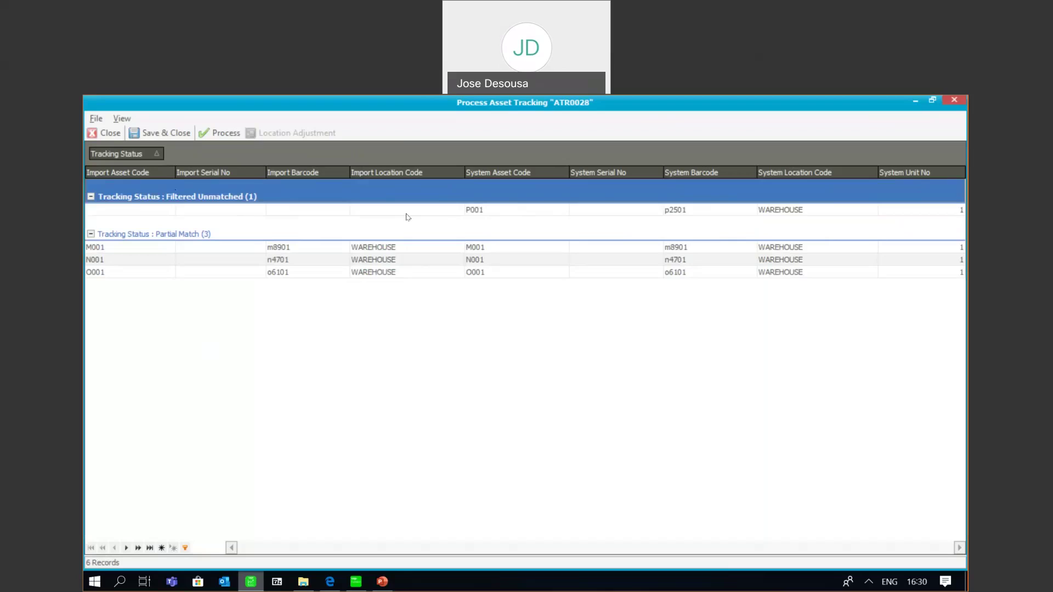
click(227, 137)
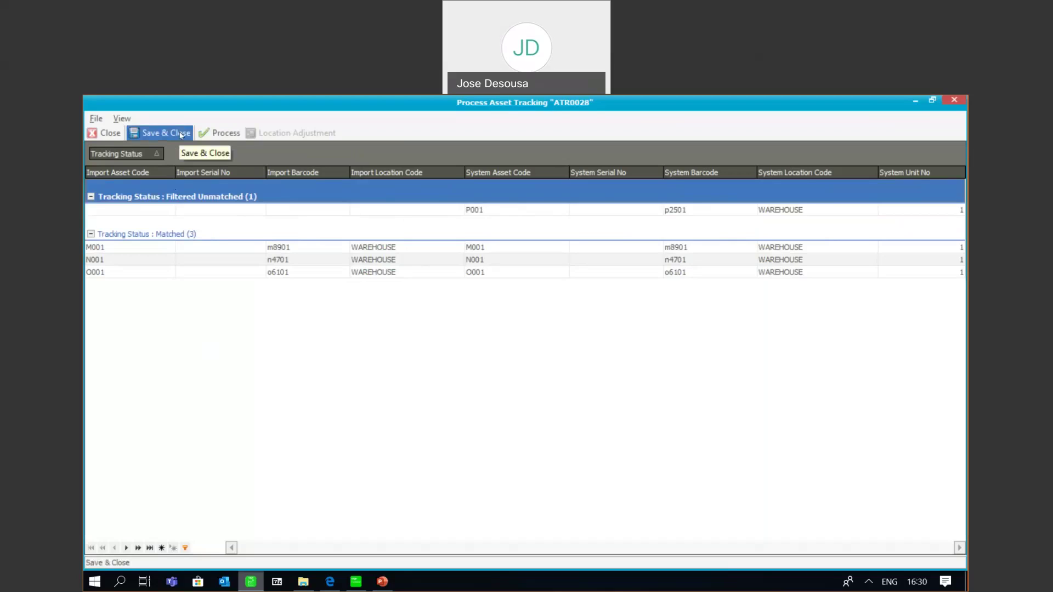
click(181, 133)
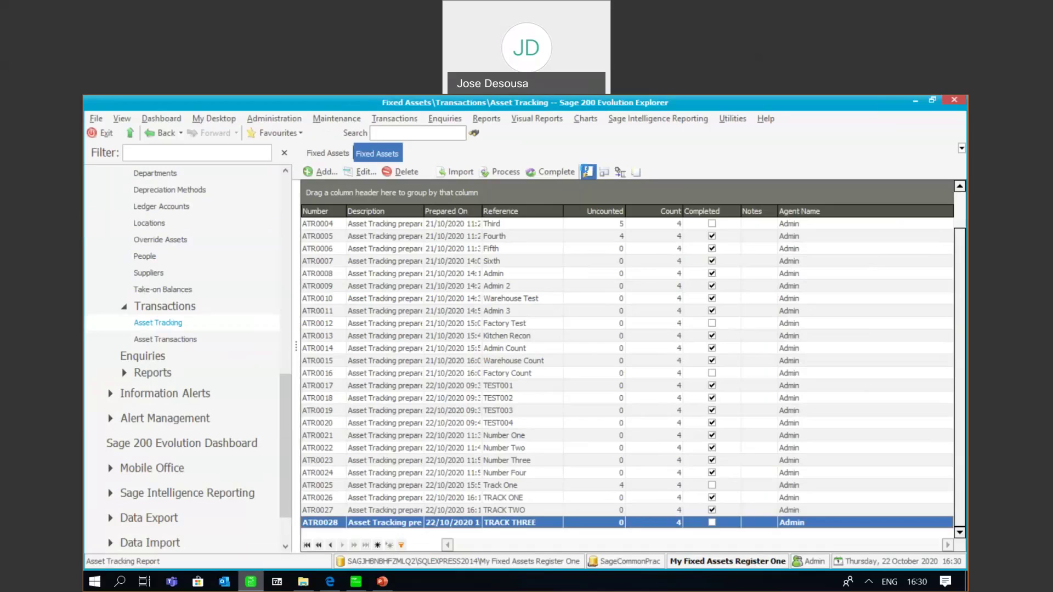
Preview the Asset Tracking Listing report for TRACK THREE, limited to the WAREHOUSE location, and close it.
click(588, 172)
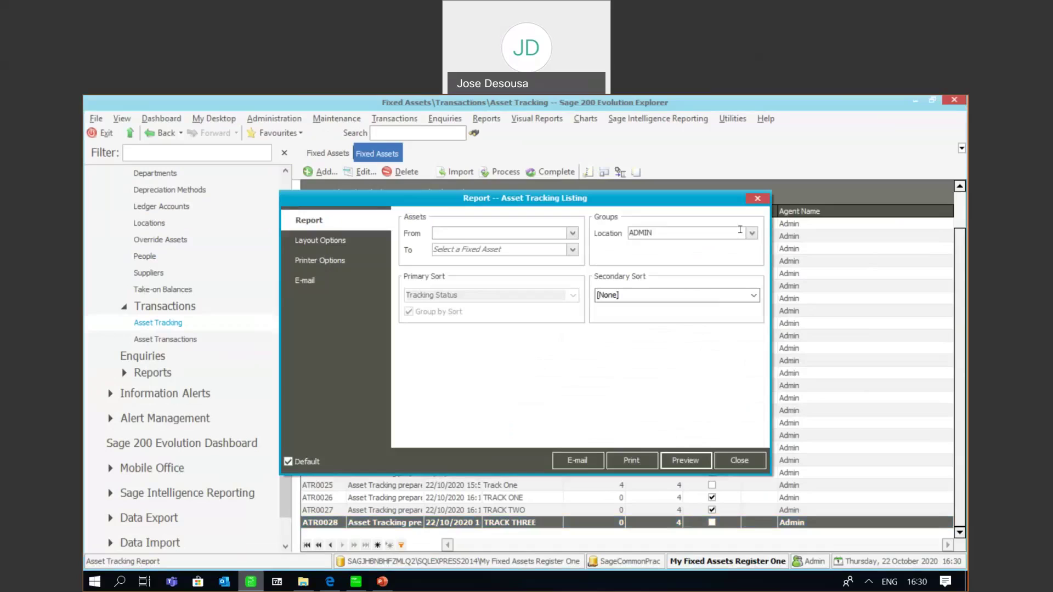
click(752, 234)
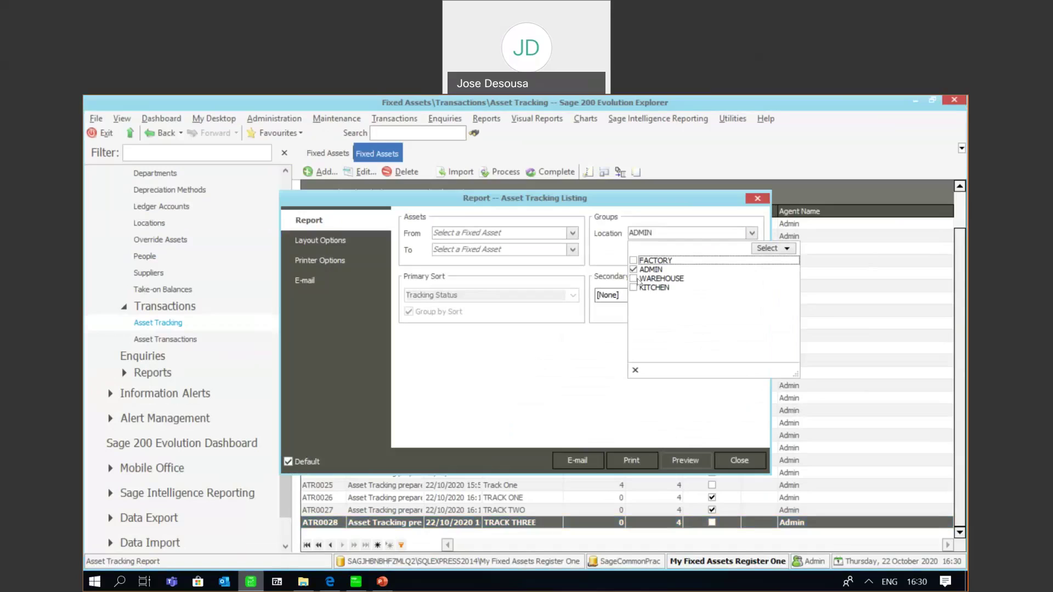
click(634, 278)
click(633, 269)
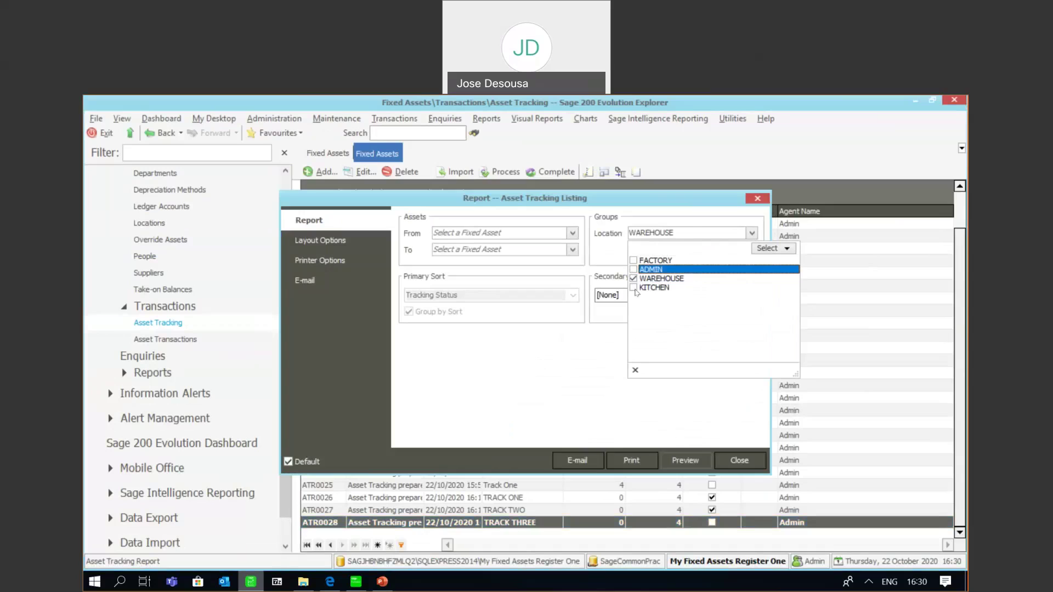
click(635, 370)
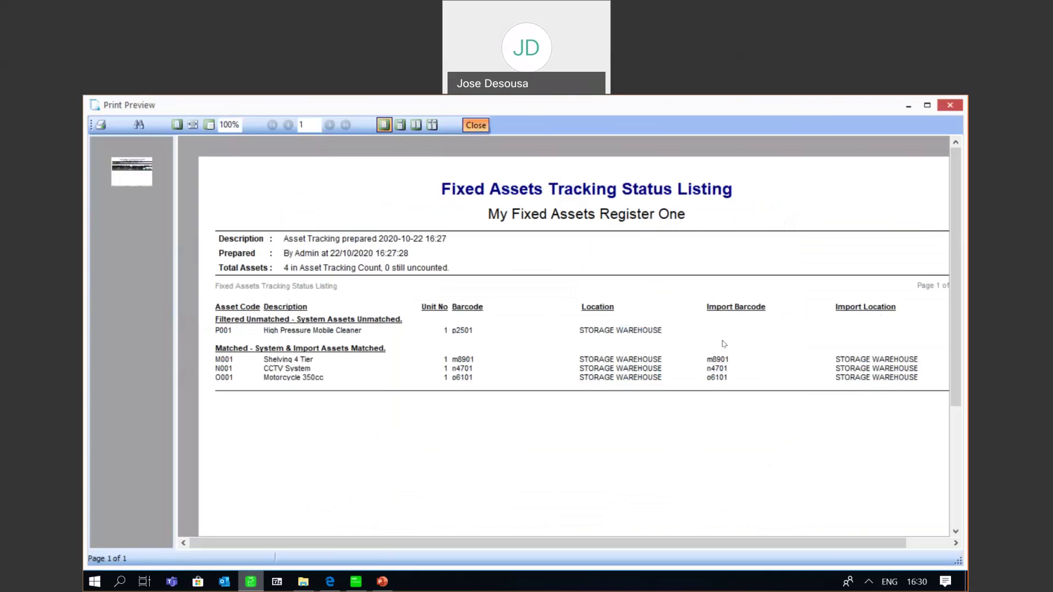
key(Escape)
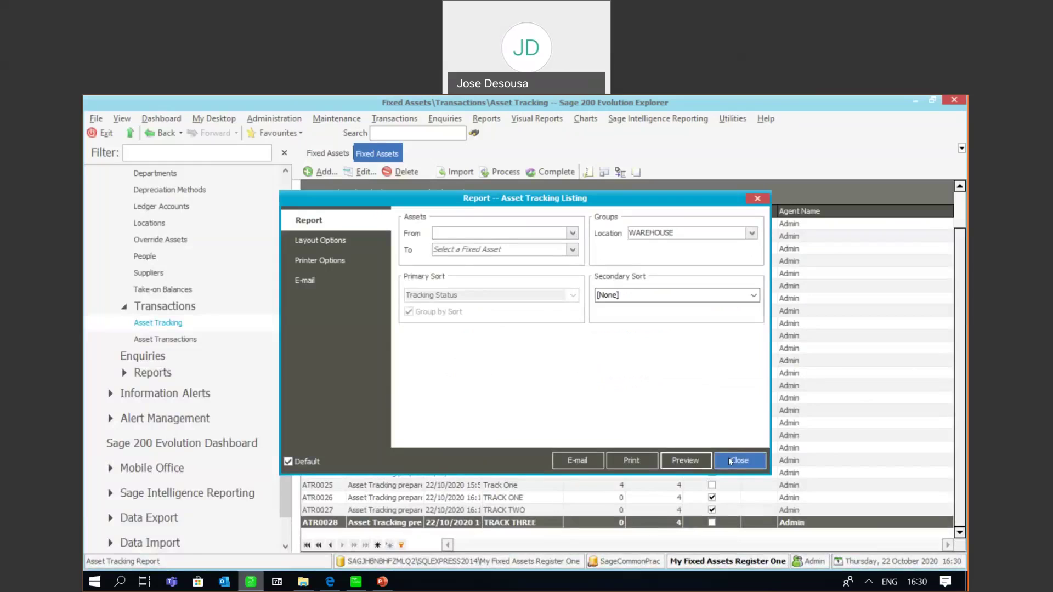
click(729, 460)
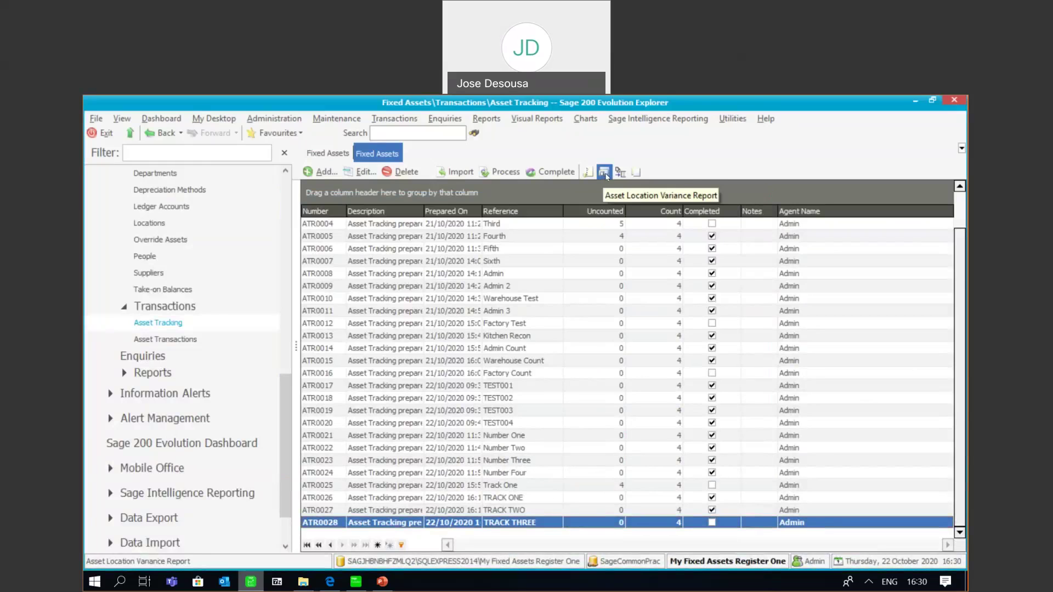
Preview the count variance report and the counted value report for TRACK THREE, closing each one.
click(620, 173)
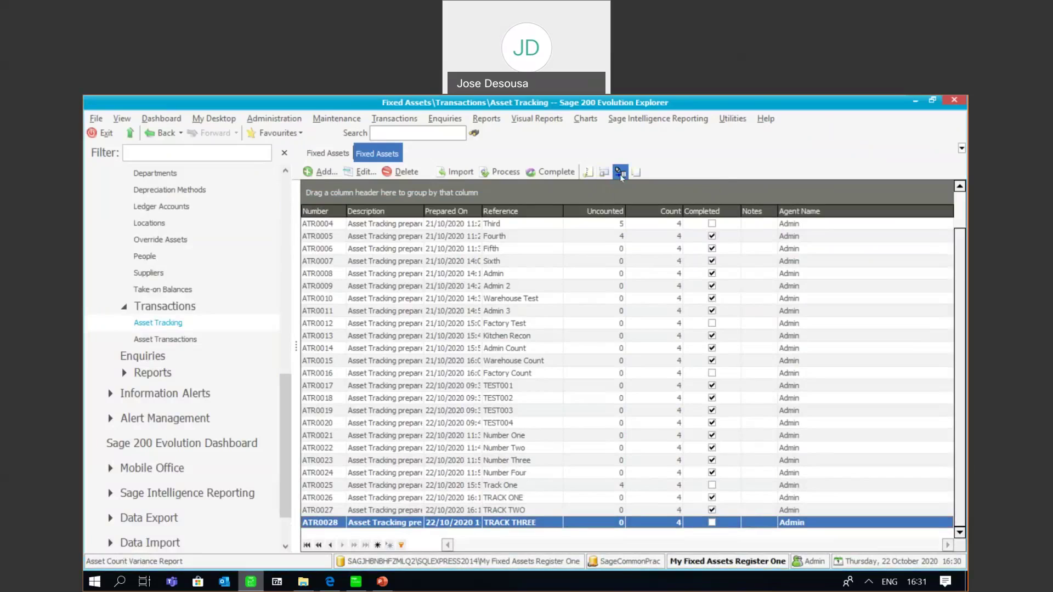
click(685, 460)
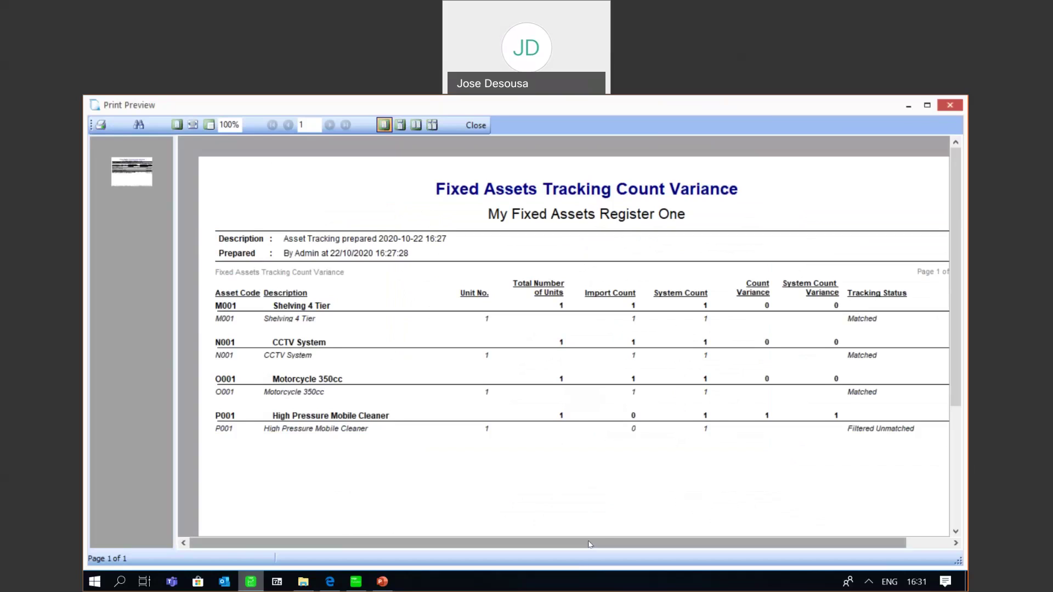
drag(603, 540, 612, 540)
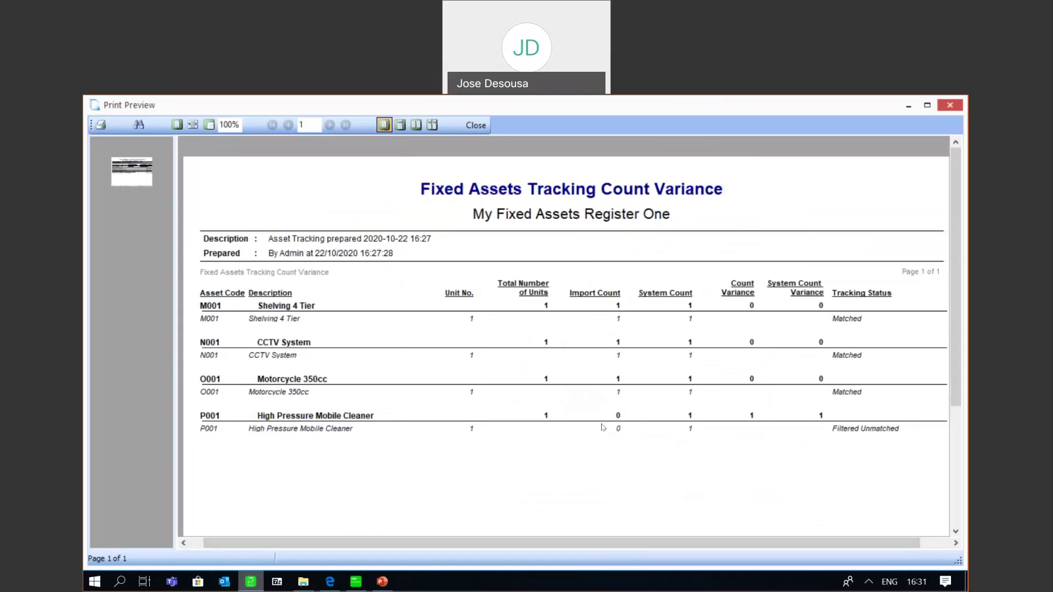
click(475, 125)
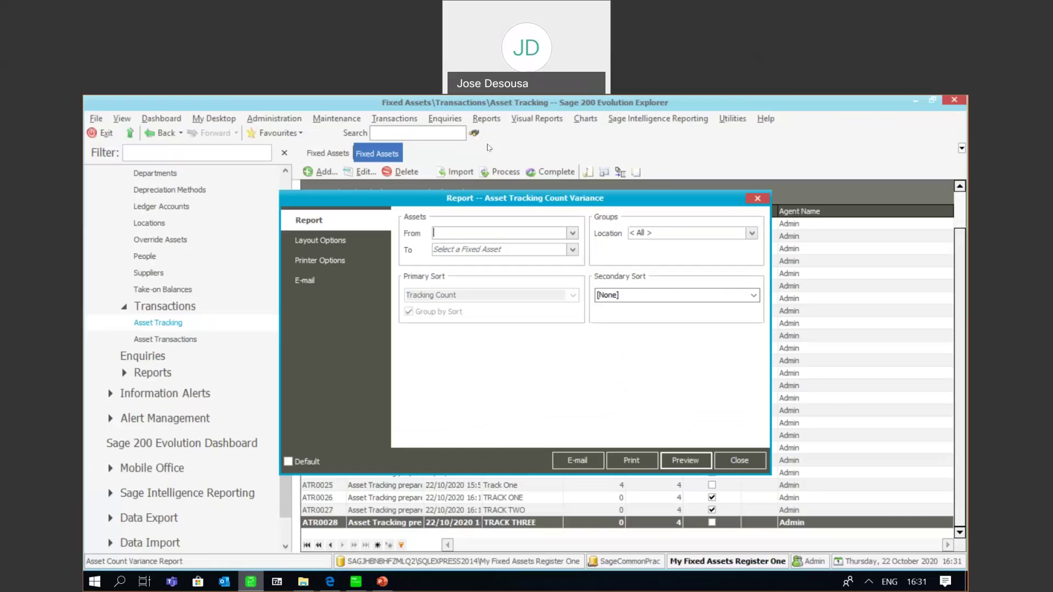
click(726, 460)
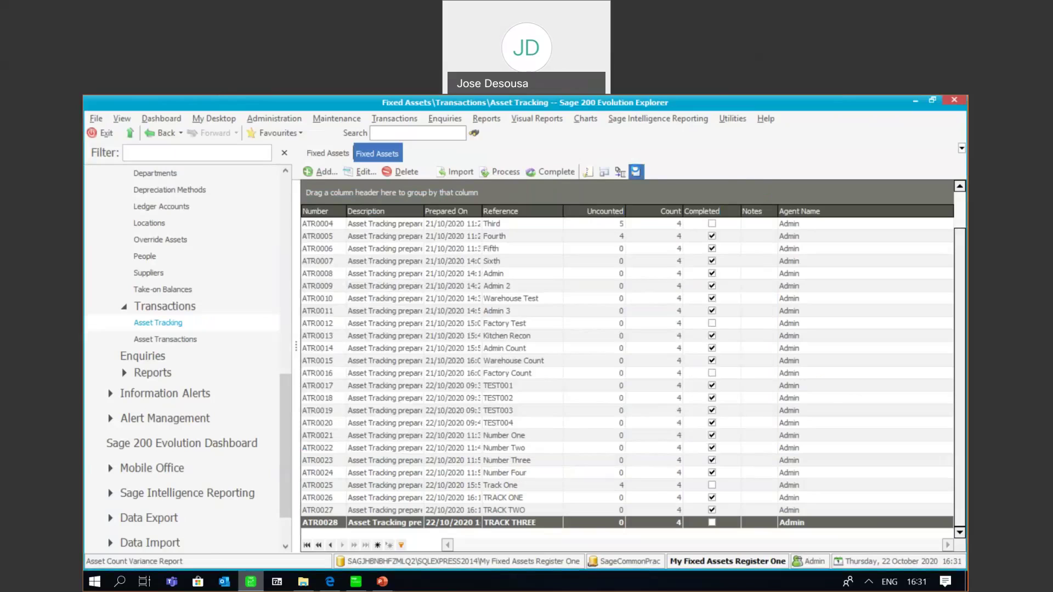
click(636, 171)
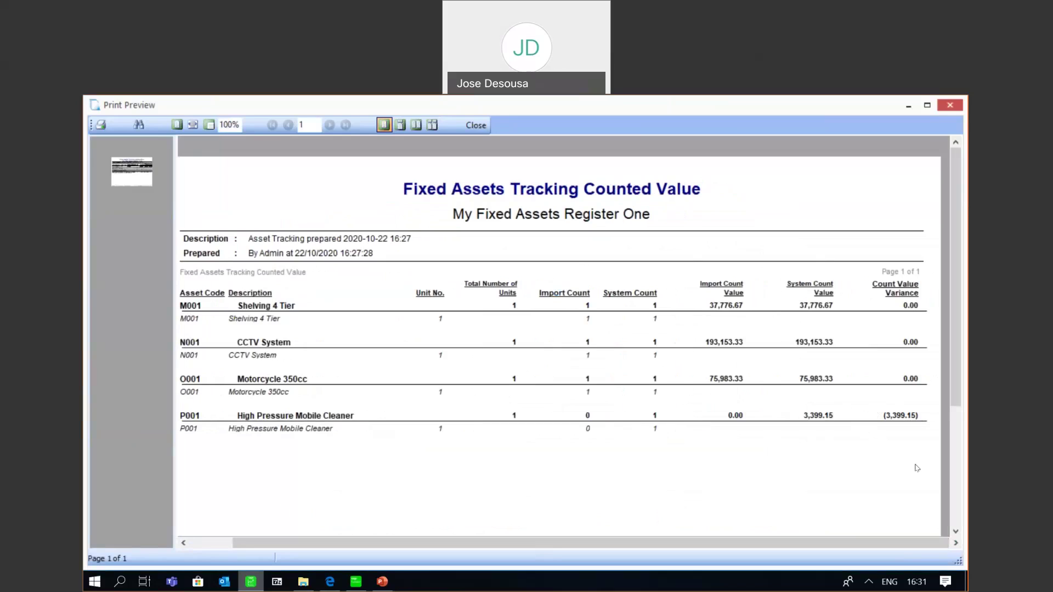
click(475, 126)
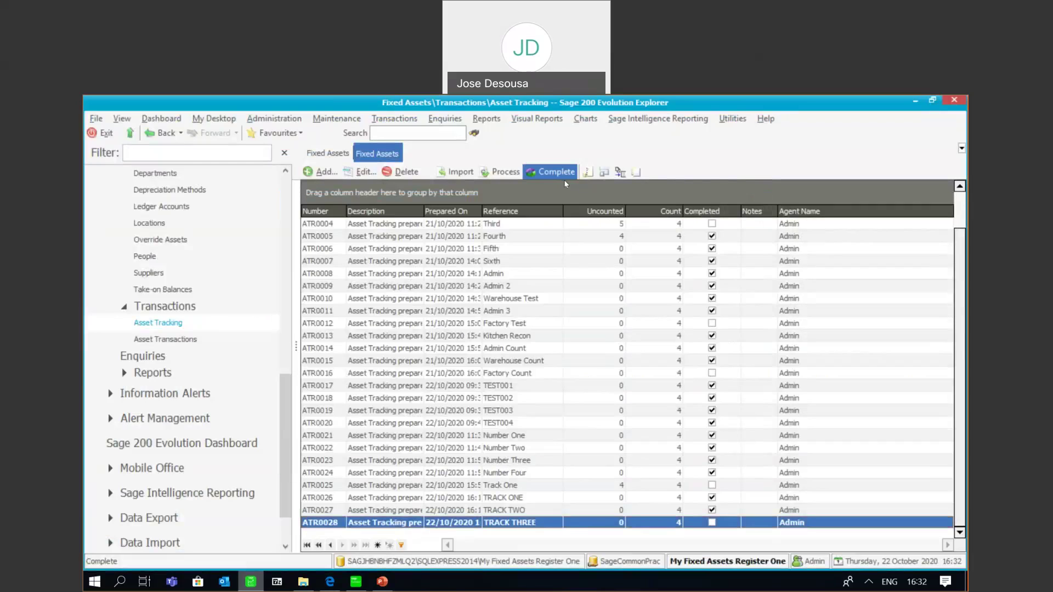
Complete the TRACK THREE asset tracking count, posting with today's date.
click(565, 176)
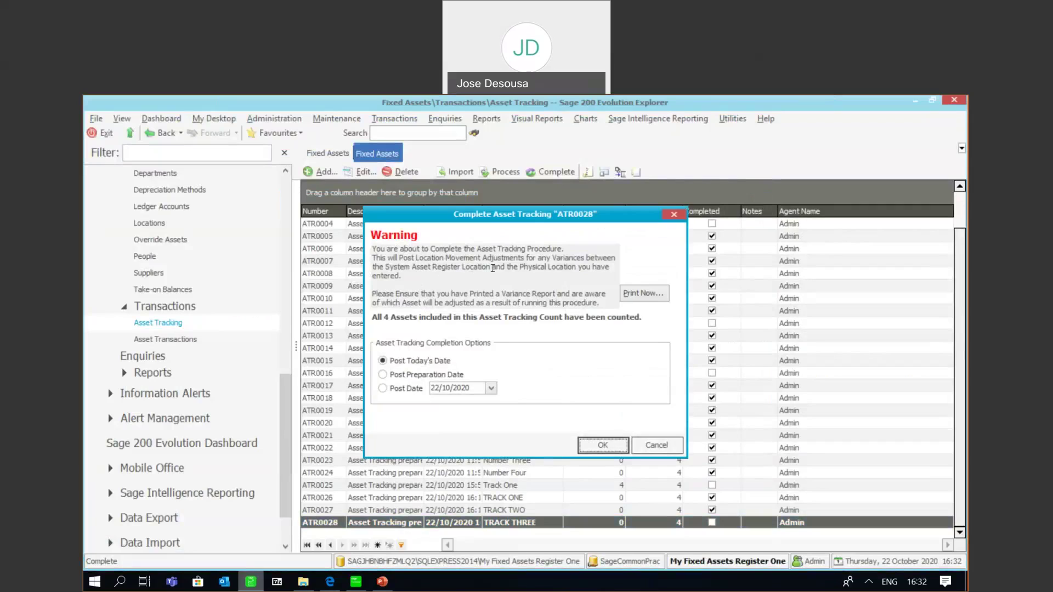
click(579, 437)
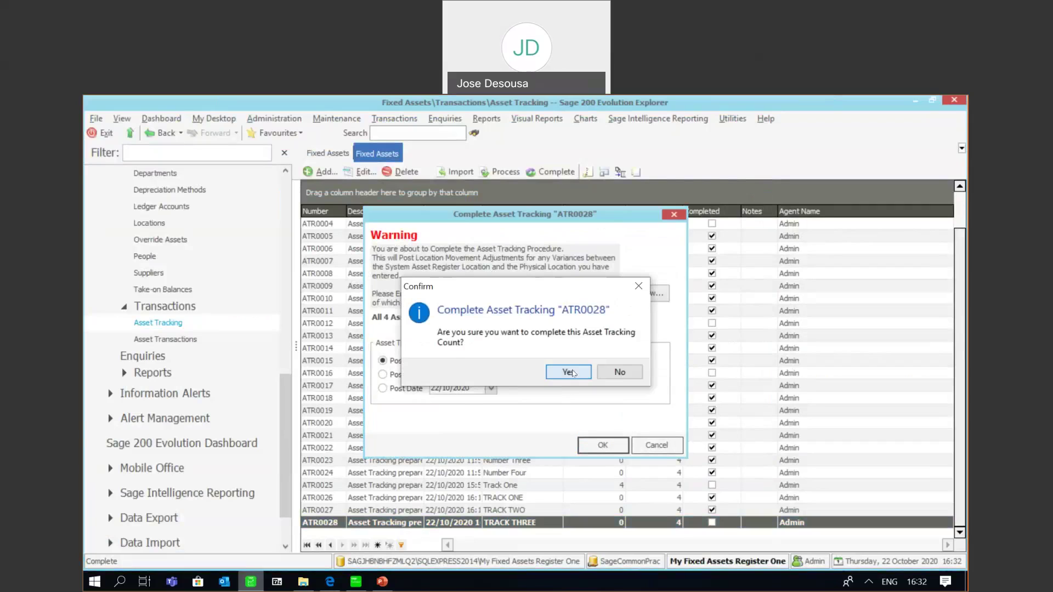
click(569, 373)
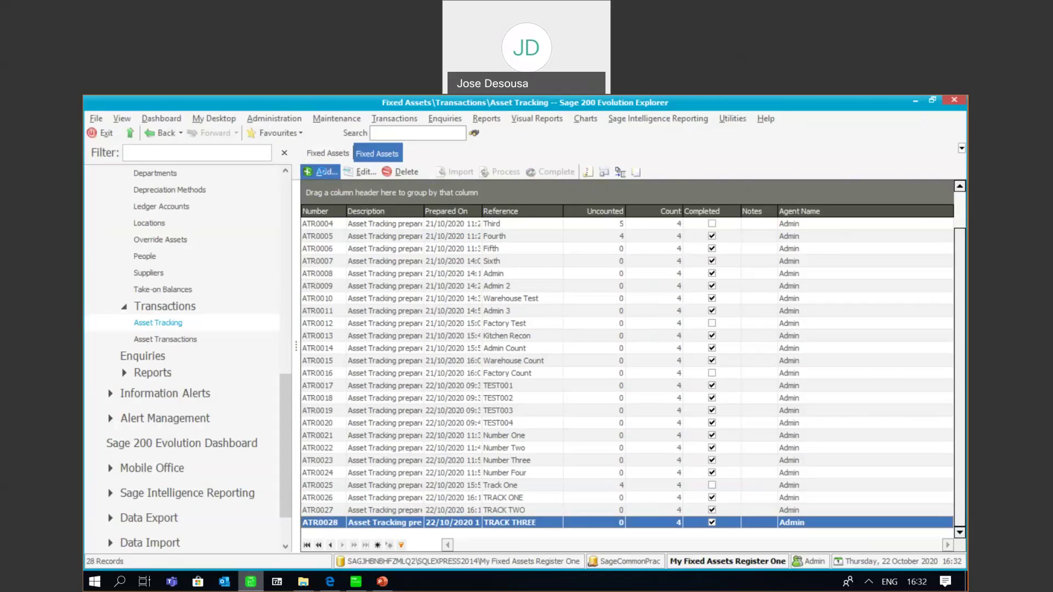
Start a new asset tracking record with the reference TRACK FOUR.
click(326, 174)
click(540, 290)
text(TRACK F)
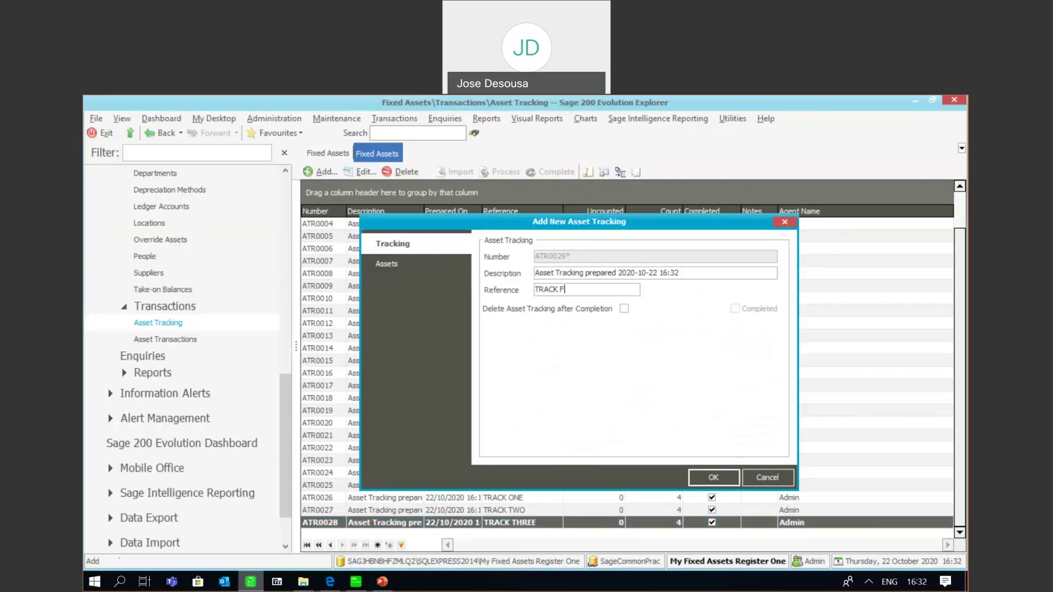
text(OUR)
Limit the new asset tracking record to the FACTORY UNIT location and save it.
click(410, 265)
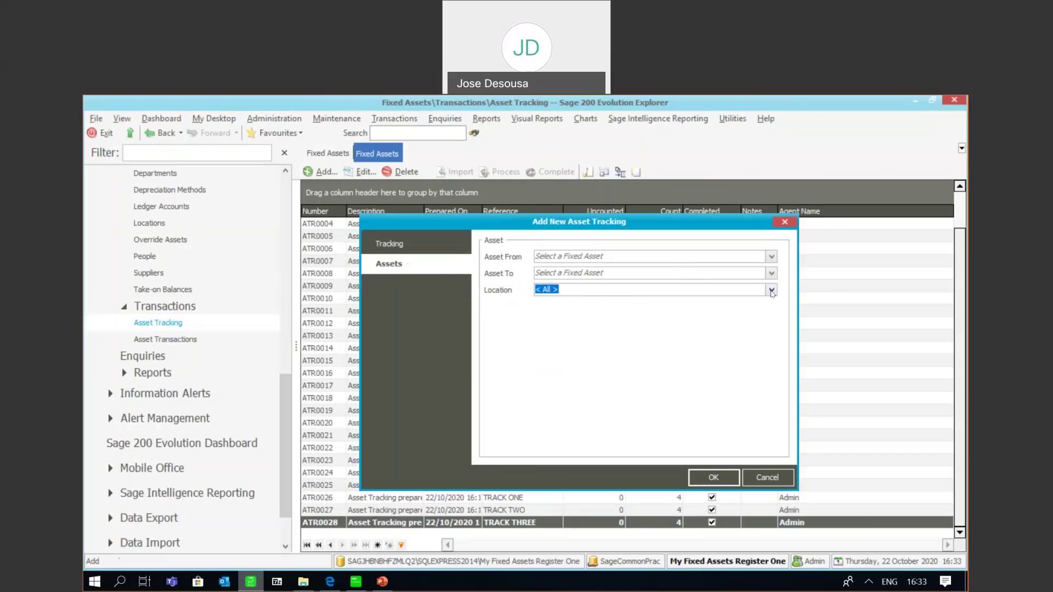
click(772, 290)
click(539, 325)
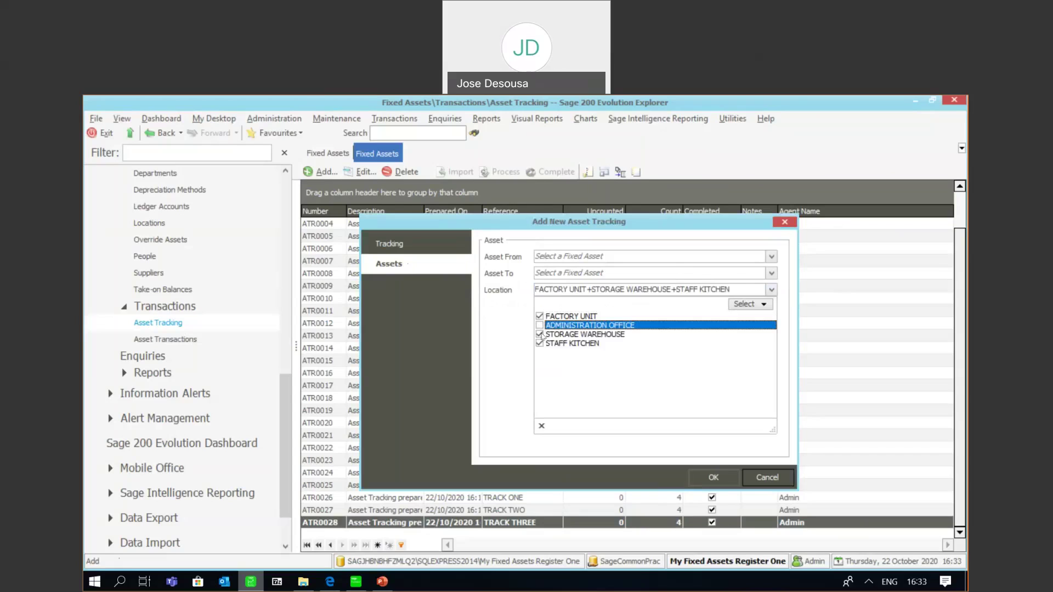
click(539, 335)
click(540, 343)
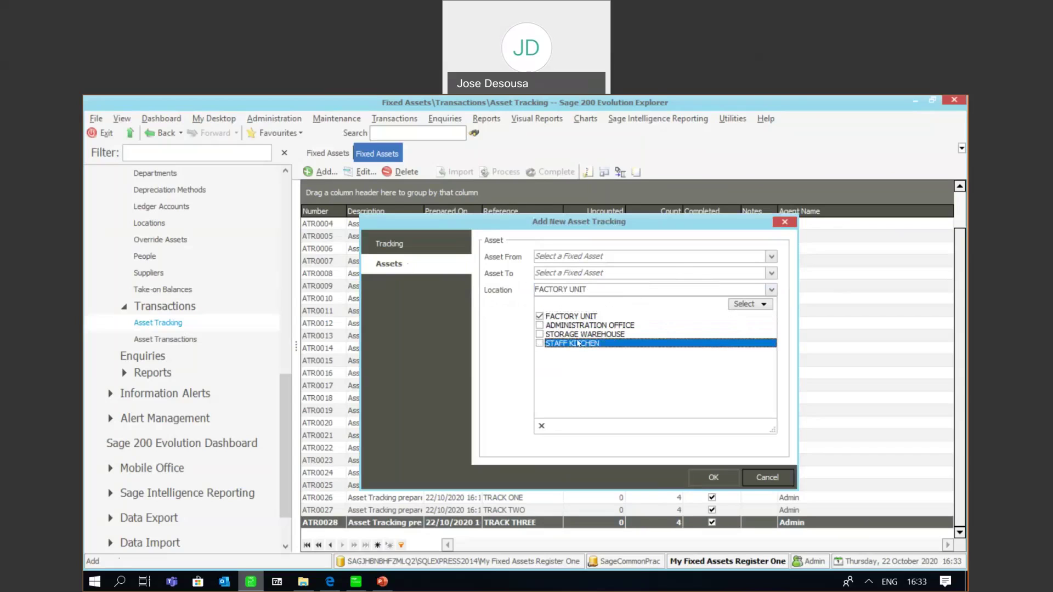
click(697, 481)
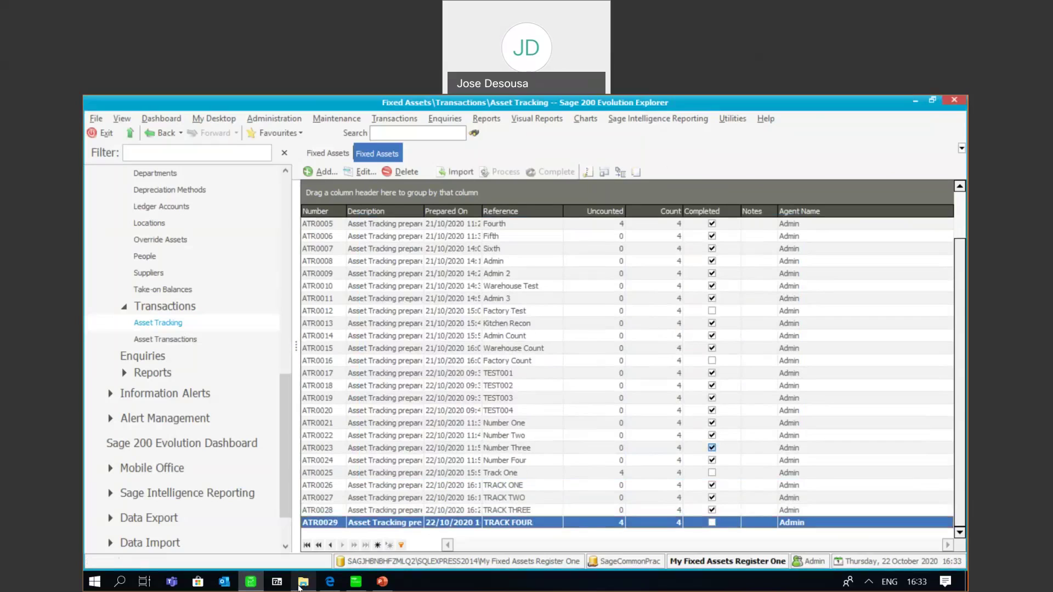
Open the FACTORYnor file from the Webinar Oct 2020 folder, examine its asset rows including row 5, and close it.
click(301, 581)
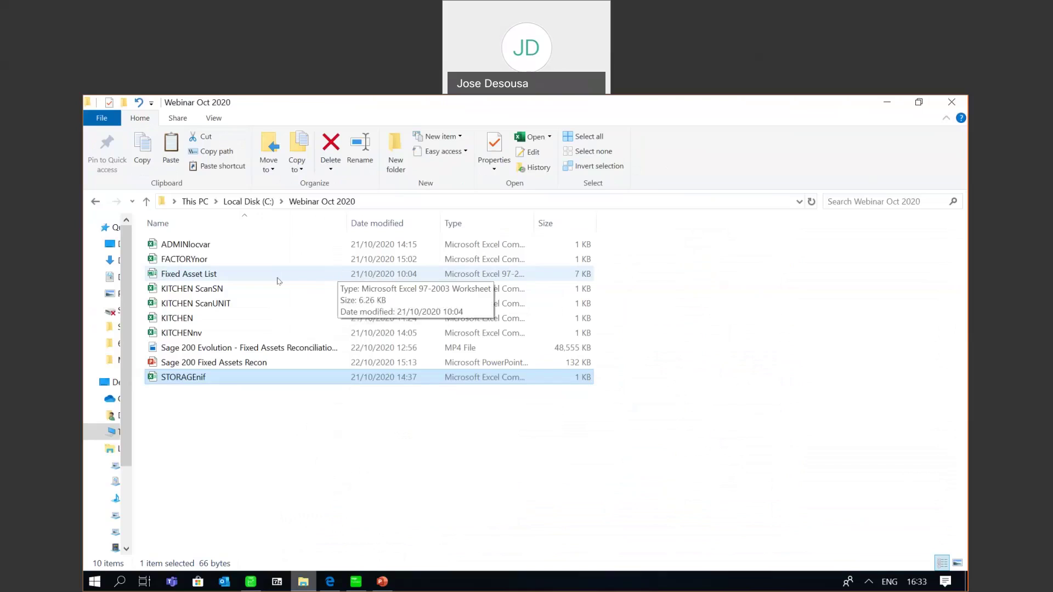
click(227, 264)
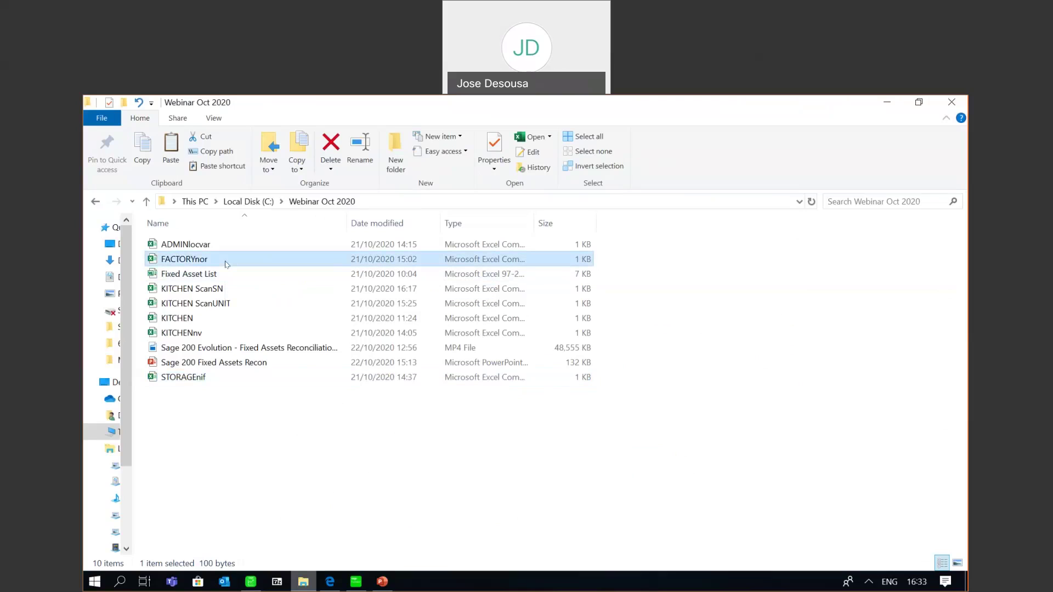
double_click(227, 263)
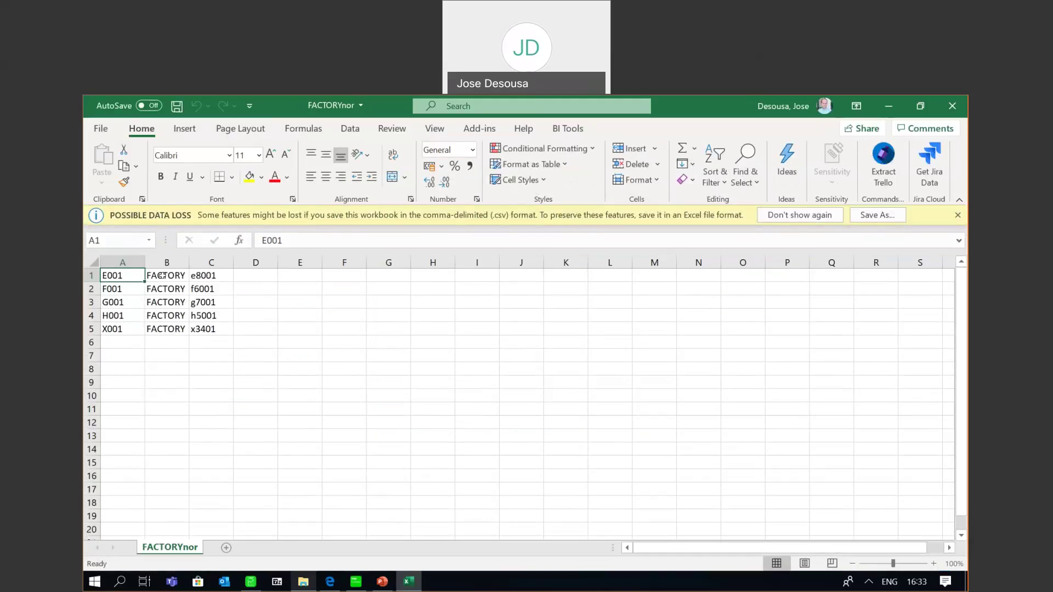
click(90, 328)
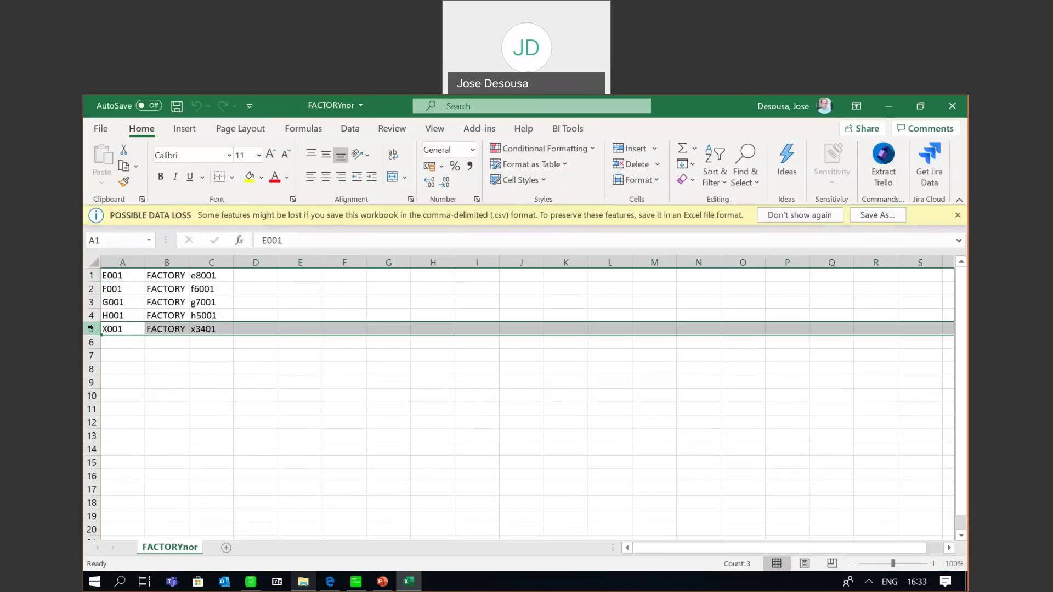
click(206, 369)
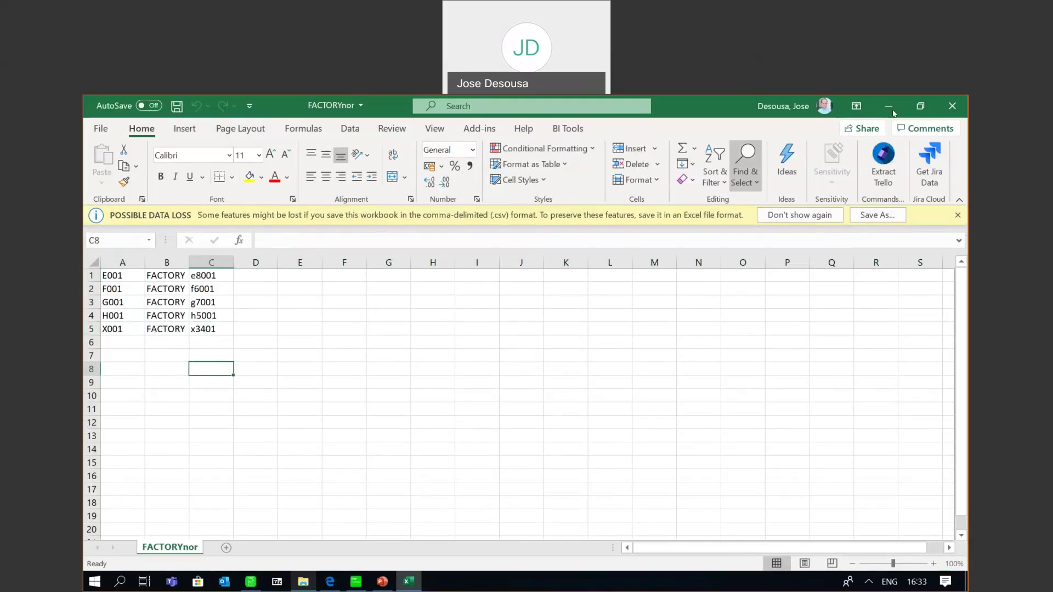
click(951, 106)
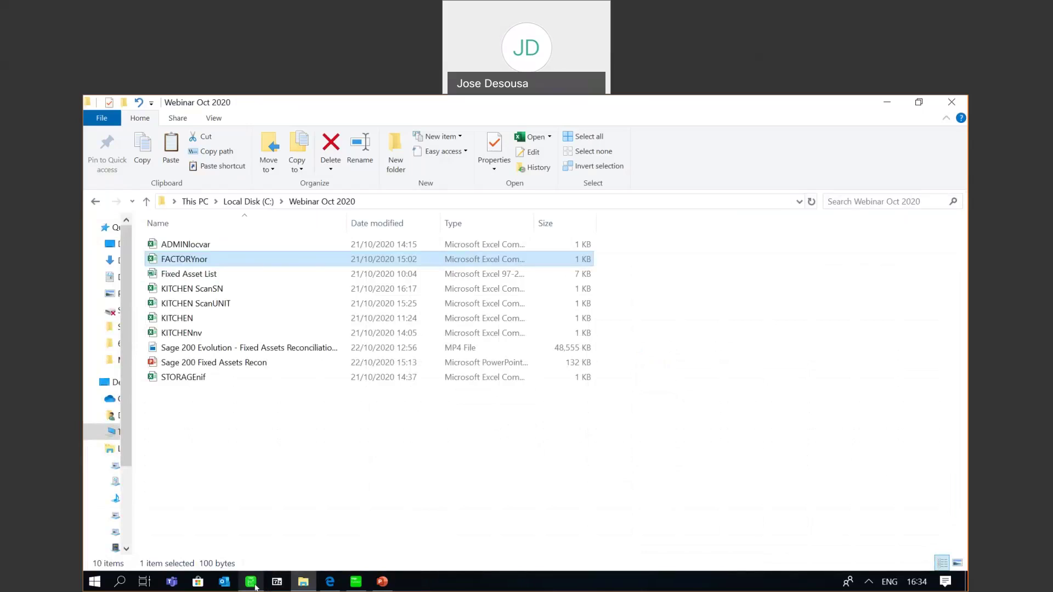
Switch to Sage 200 Evolution and set the TRACK FOUR import fields to Asset Code, Location Code and Barcode, in that order.
click(255, 585)
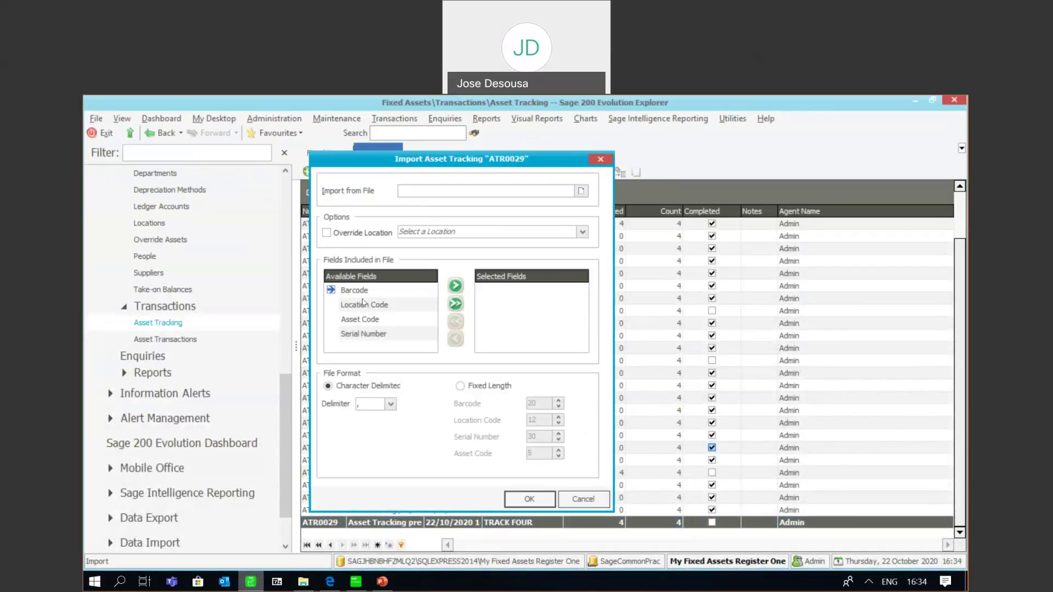
click(360, 320)
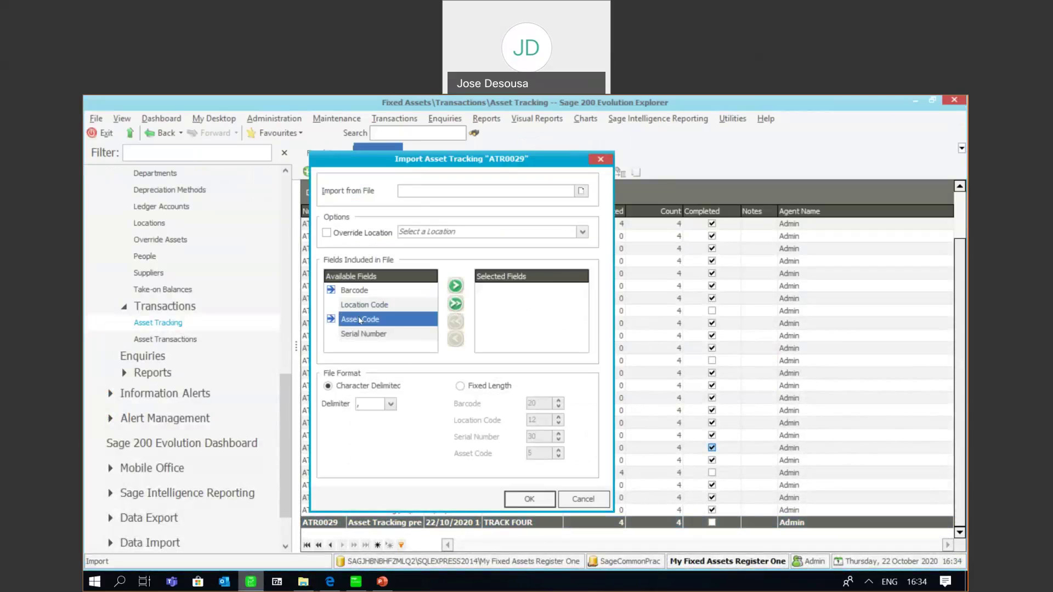
click(455, 285)
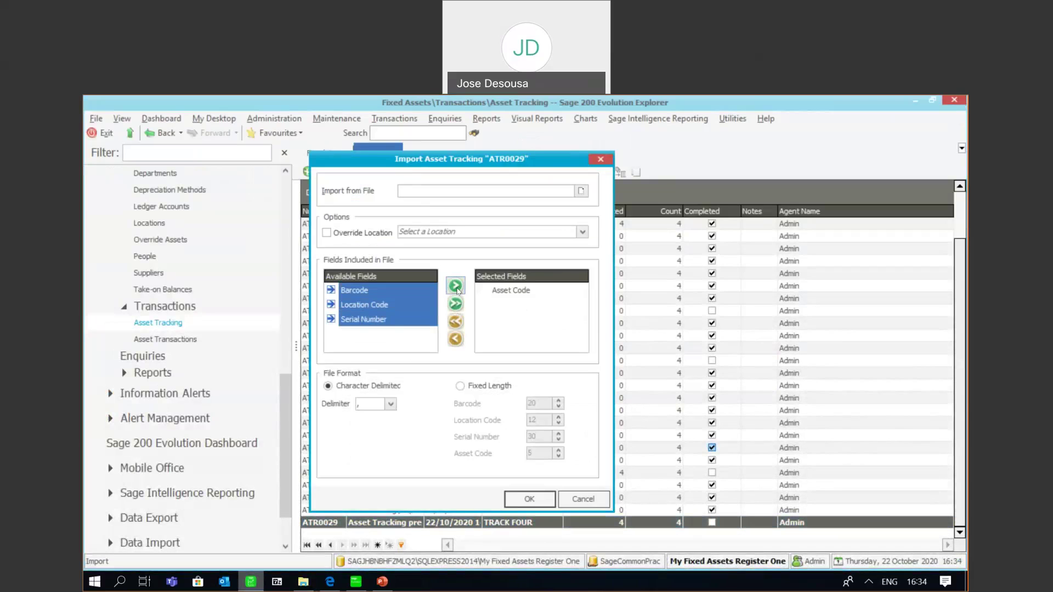
click(379, 306)
click(455, 285)
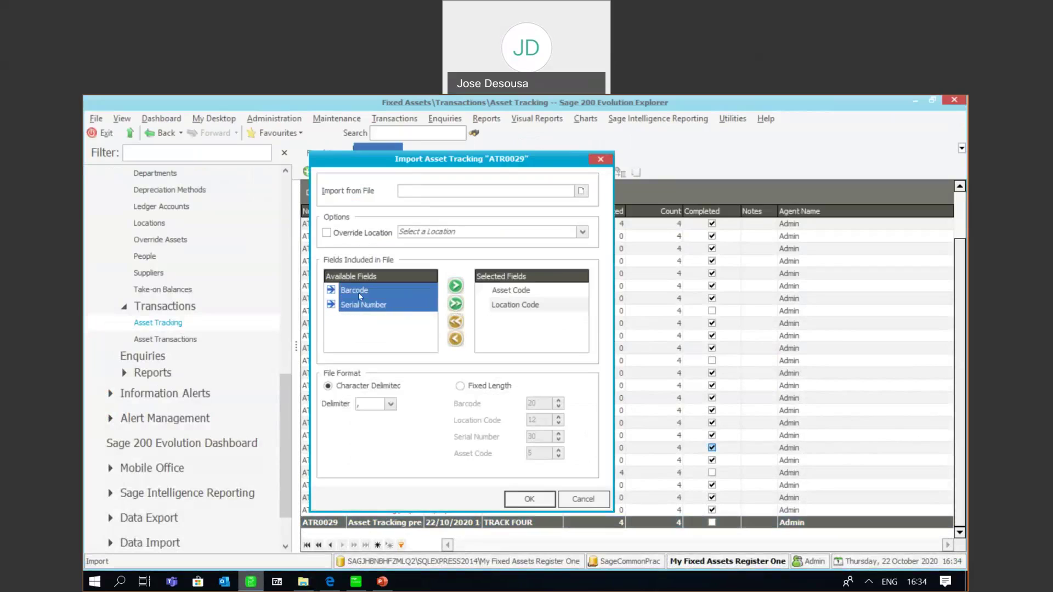
click(389, 289)
click(455, 285)
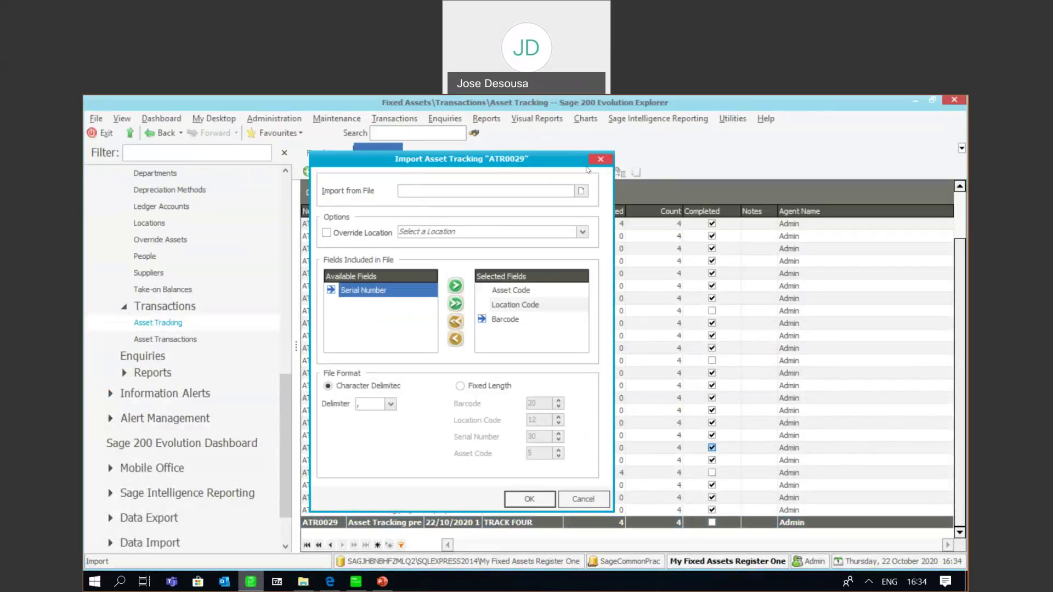
Import FACTORYnor.csv into the TRACK FOUR asset tracking count without viewing the log file.
click(581, 190)
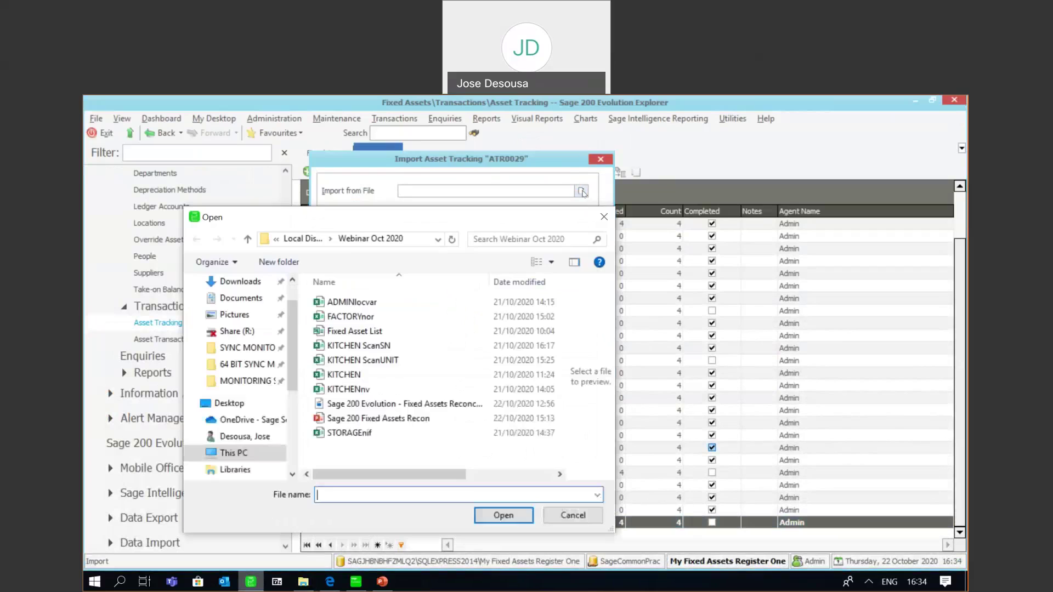
click(373, 319)
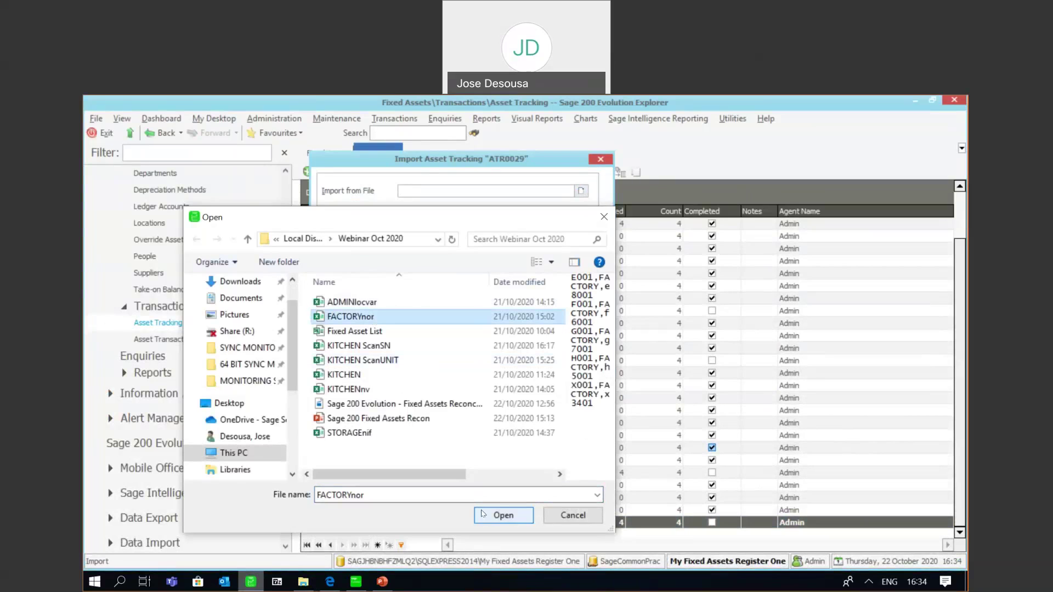
click(483, 514)
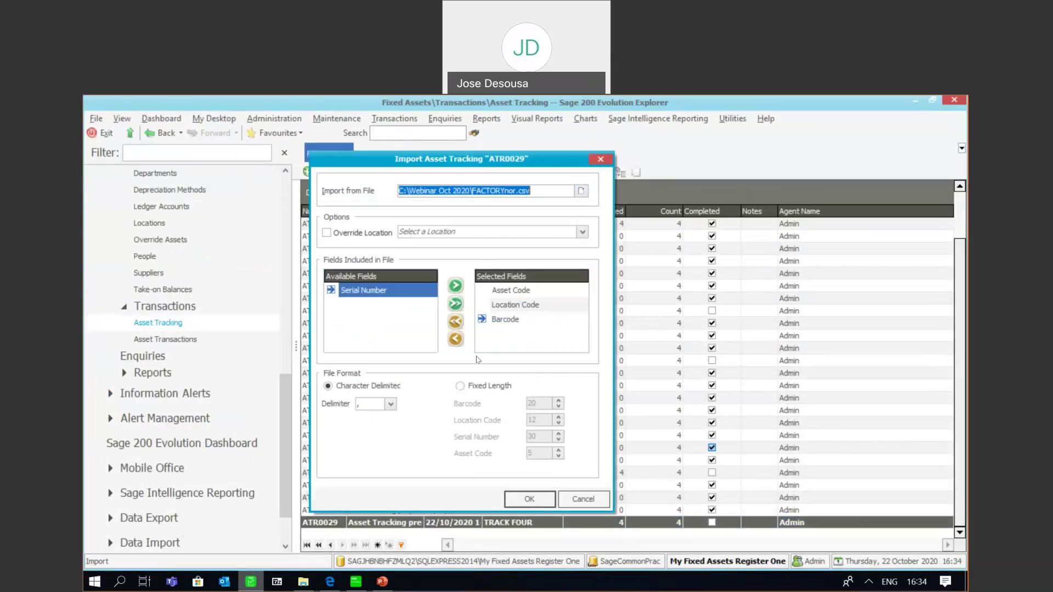
click(520, 501)
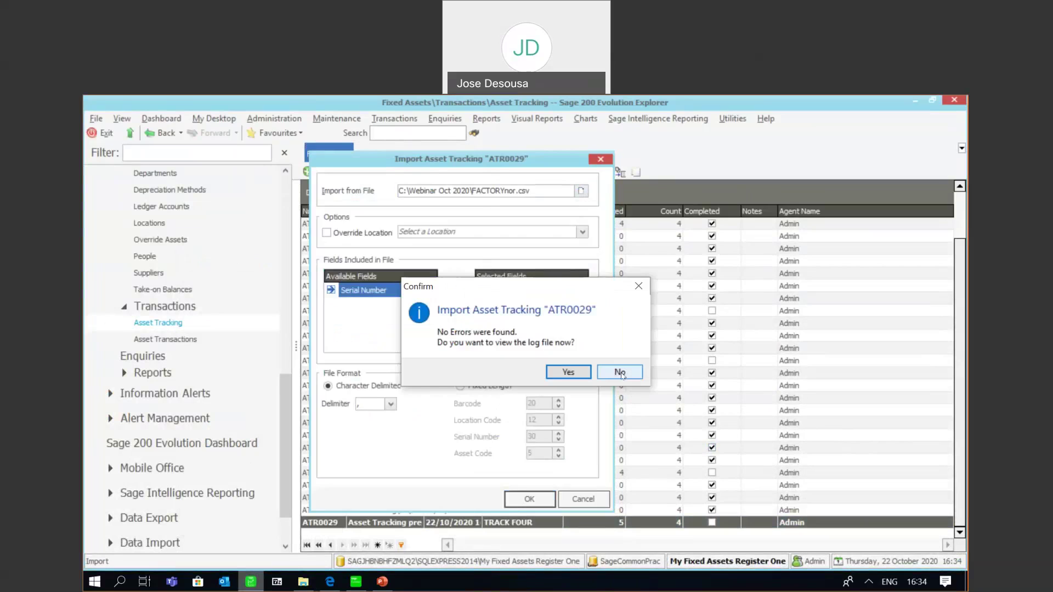
click(619, 373)
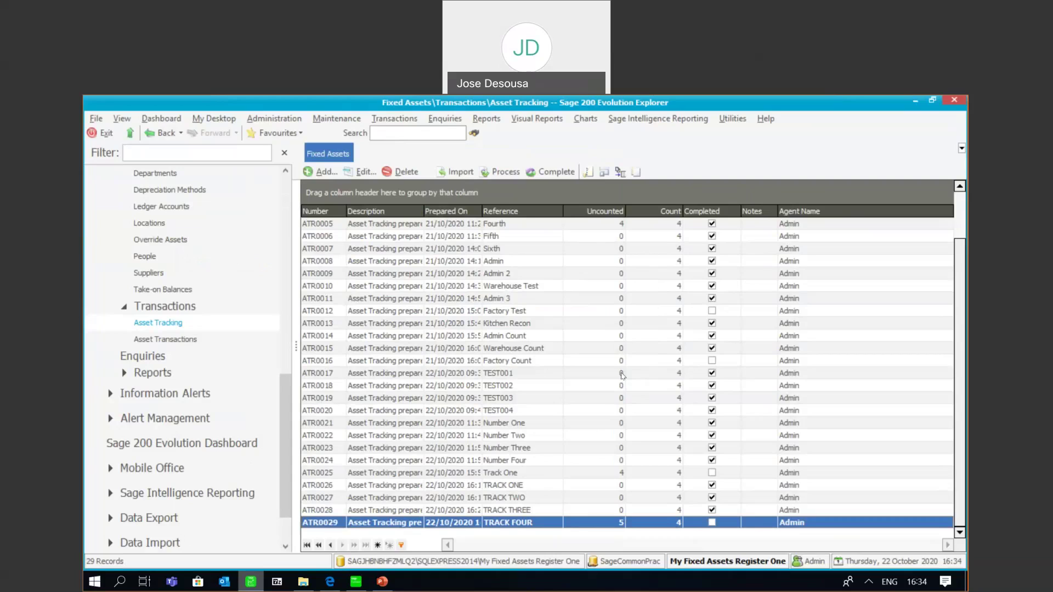
Review the partial match and unmatched assets of TRACK FOUR, process the matches, and save the result.
click(499, 172)
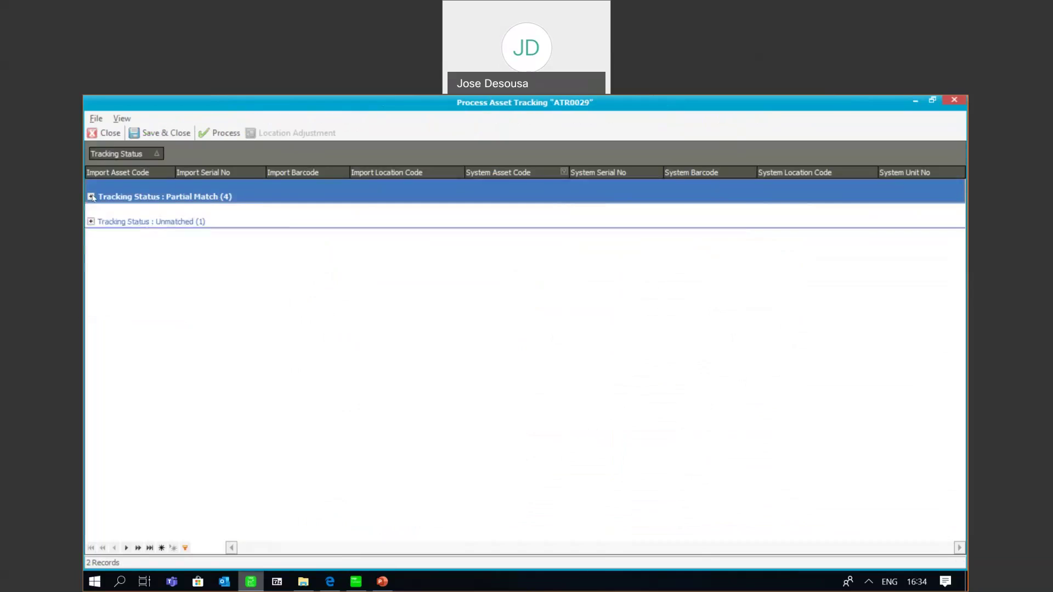
click(90, 196)
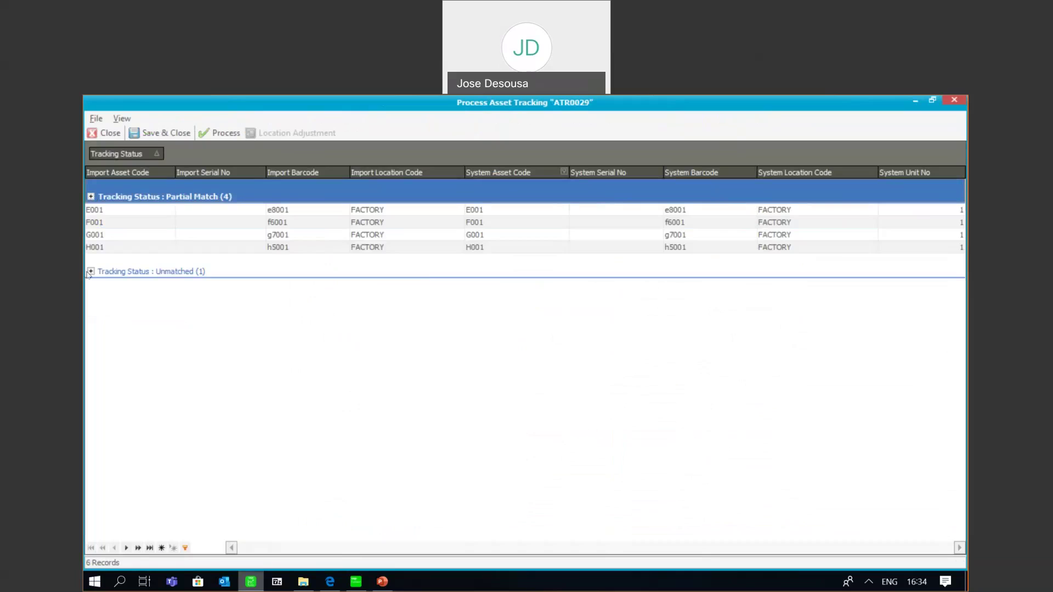
click(91, 271)
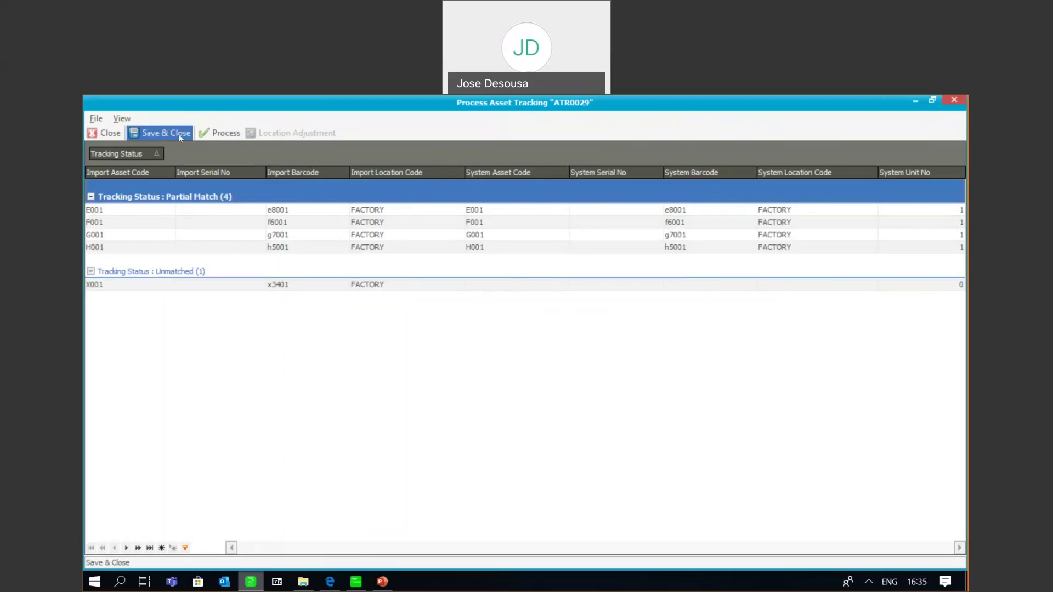
click(218, 134)
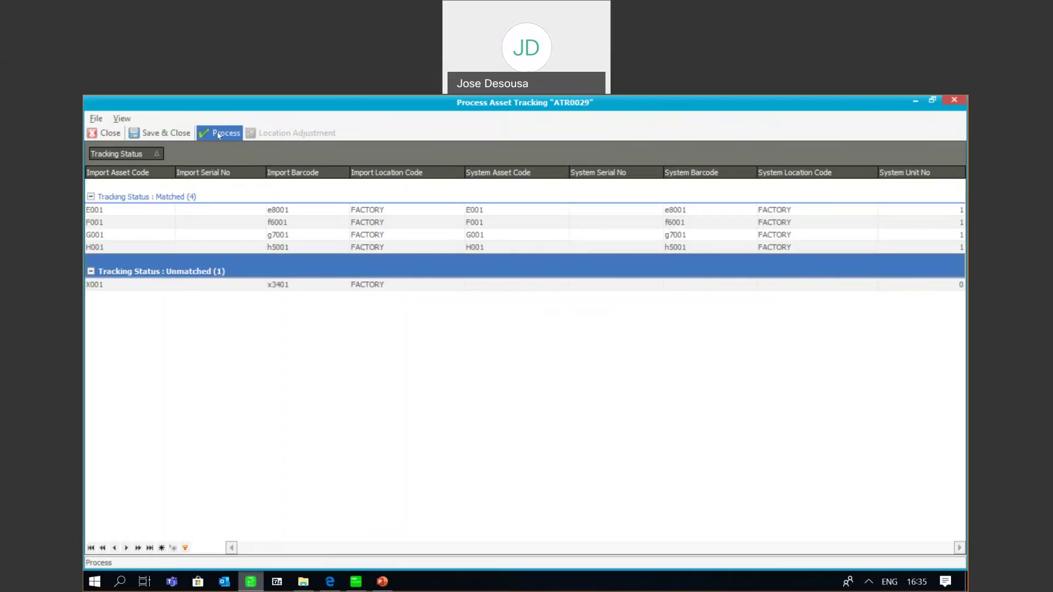
click(166, 133)
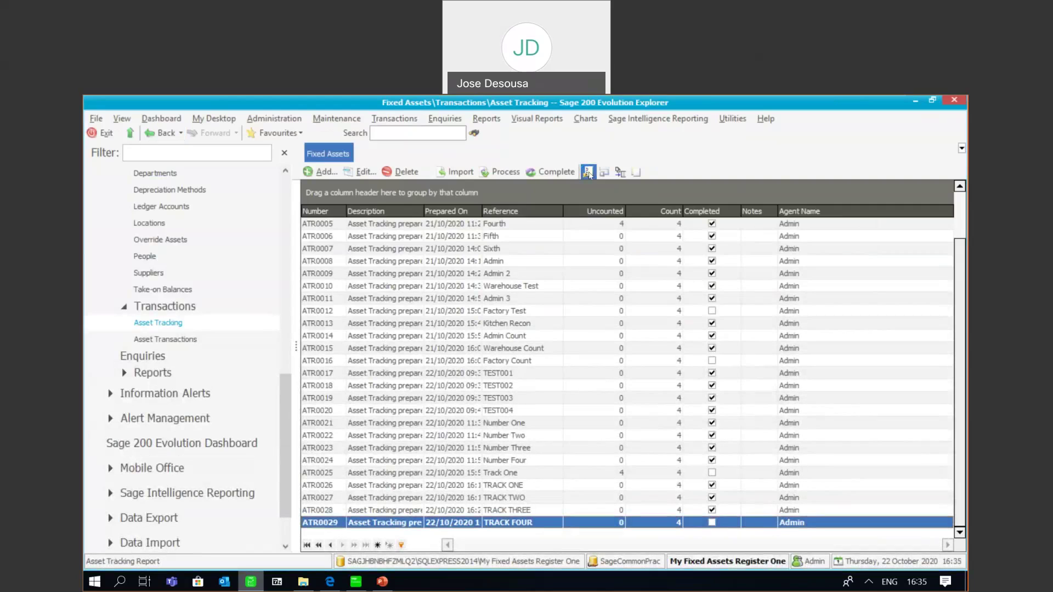
Preview the Asset Tracking Listing report for TRACK FOUR, limited to the FACTORY location, and close it.
click(588, 173)
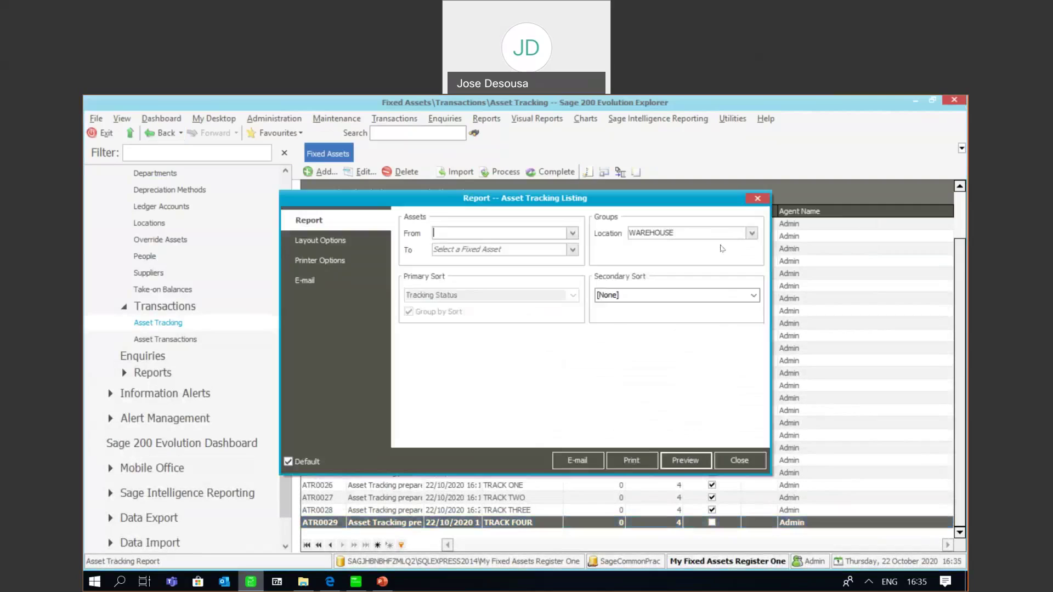
click(752, 236)
click(634, 260)
click(633, 278)
click(636, 372)
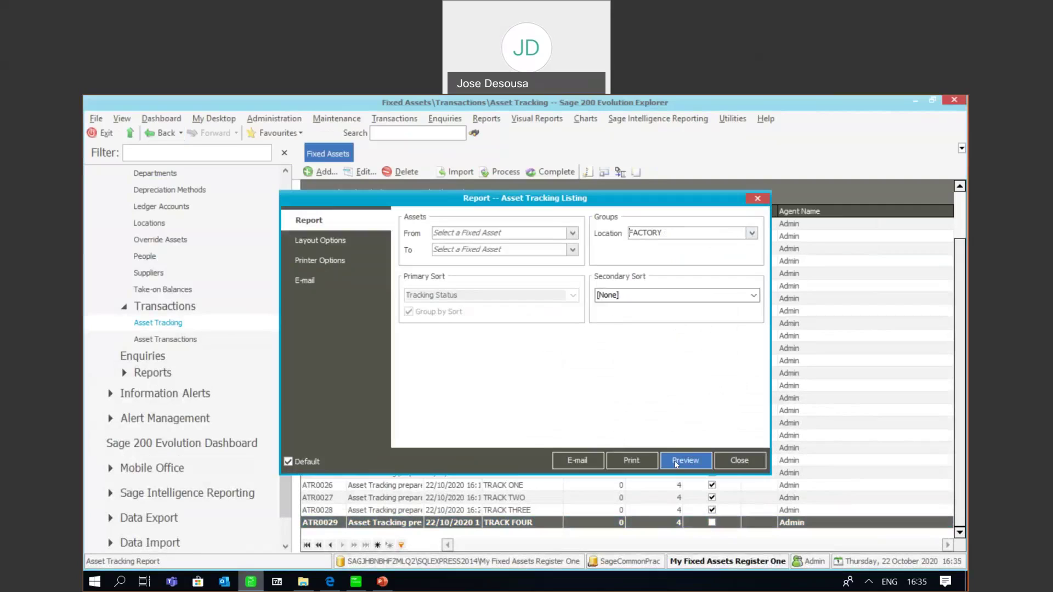
click(676, 461)
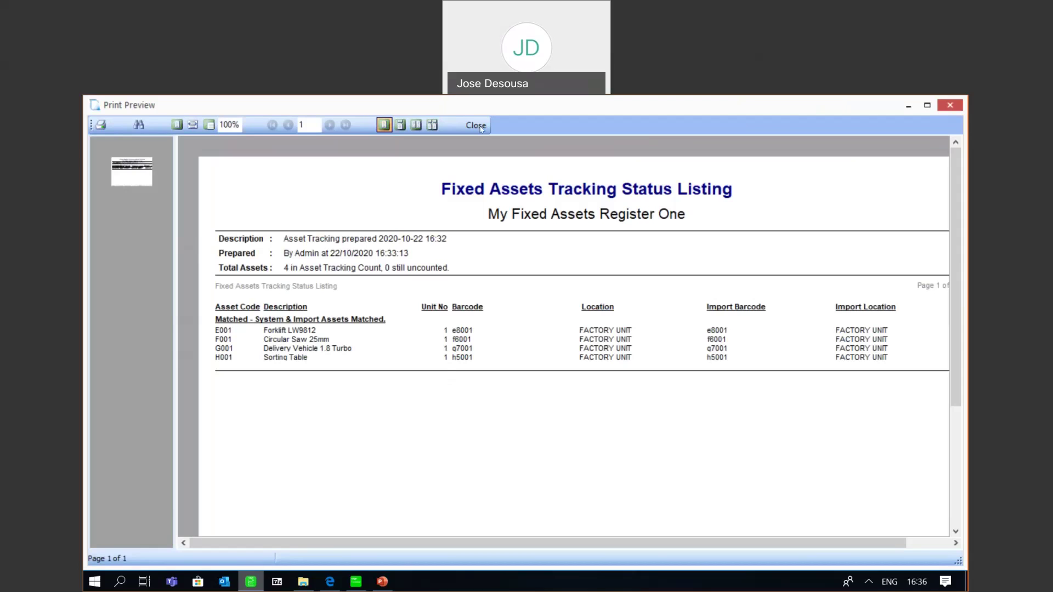
click(957, 111)
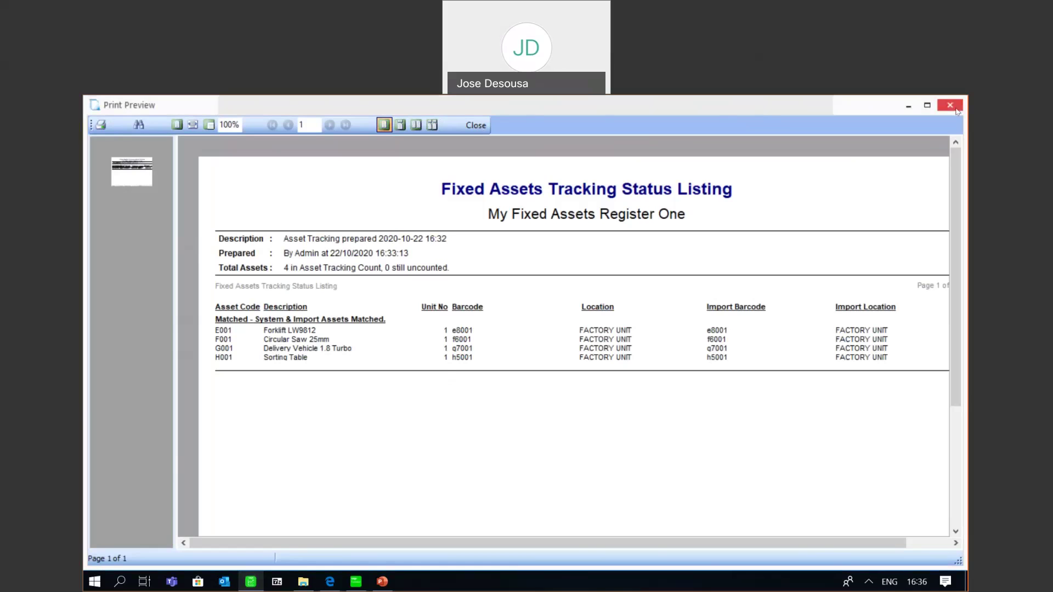
click(957, 111)
key(Escape)
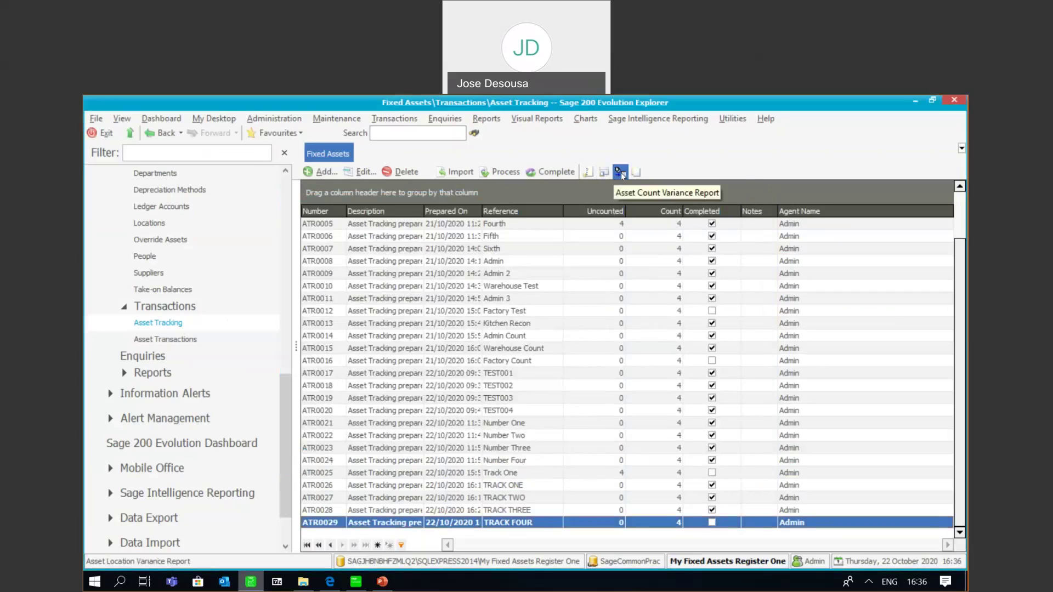
Preview the asset count variance report for TRACK FOUR and close it.
click(621, 173)
click(680, 462)
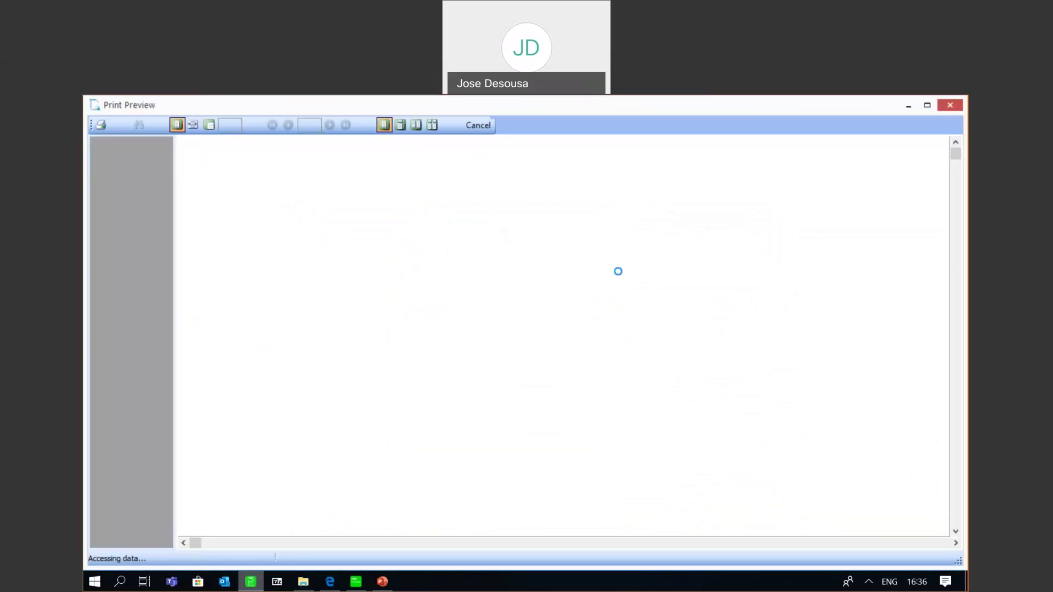
drag(952, 235, 952, 251)
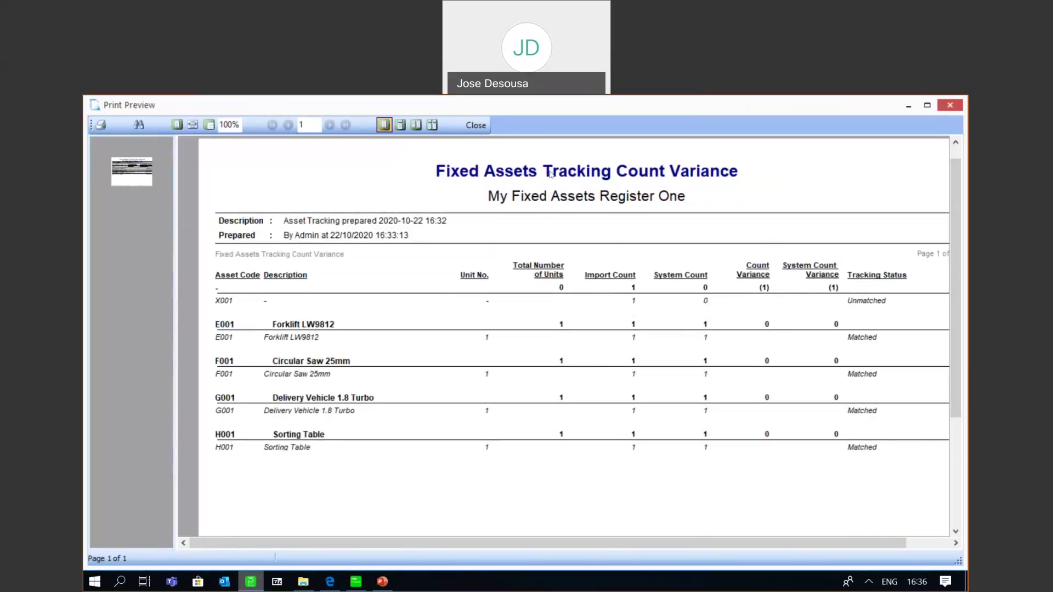
click(476, 126)
click(738, 456)
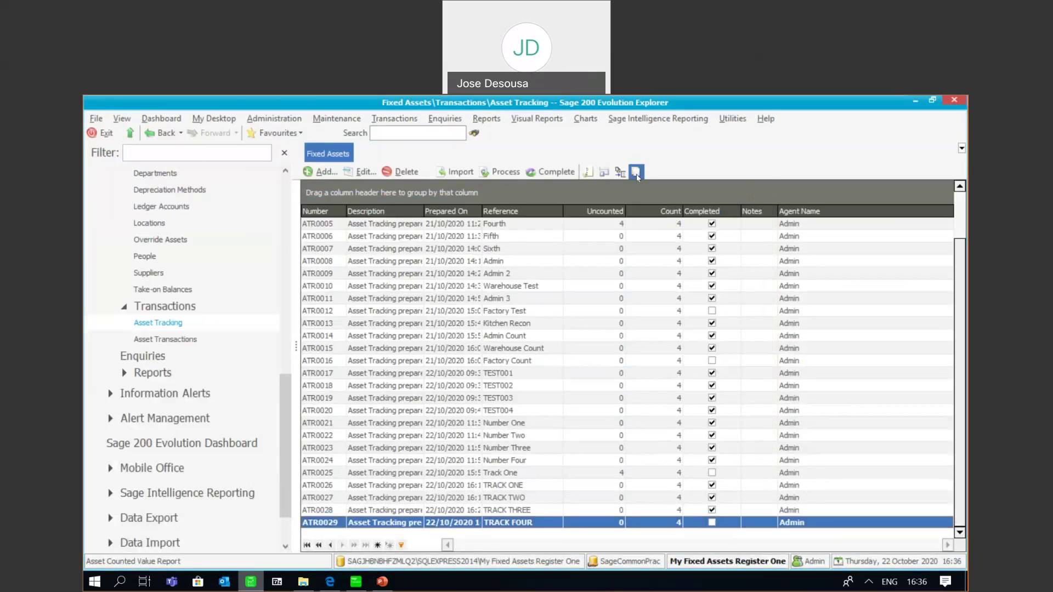
Preview the Asset Tracking Counted Value report for TRACK FOUR, check its variance column, and close the report.
click(636, 173)
click(686, 460)
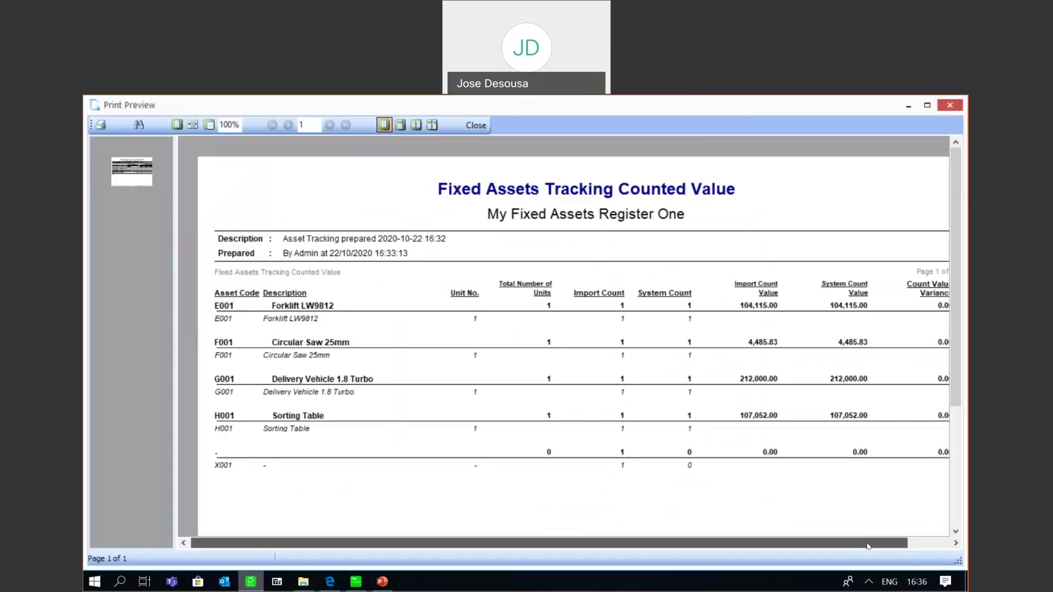
drag(871, 542, 906, 539)
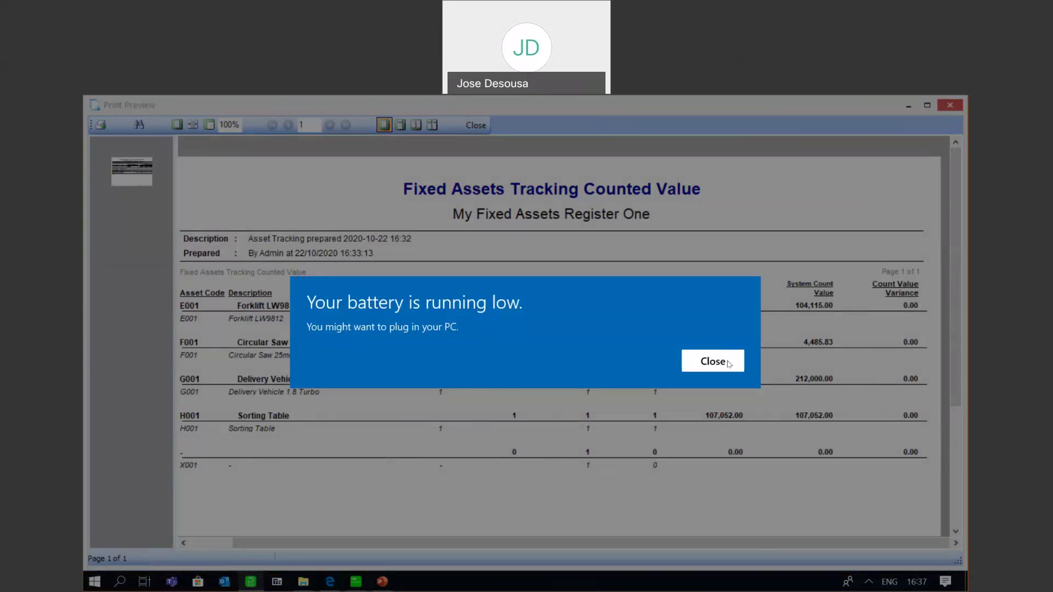
click(712, 361)
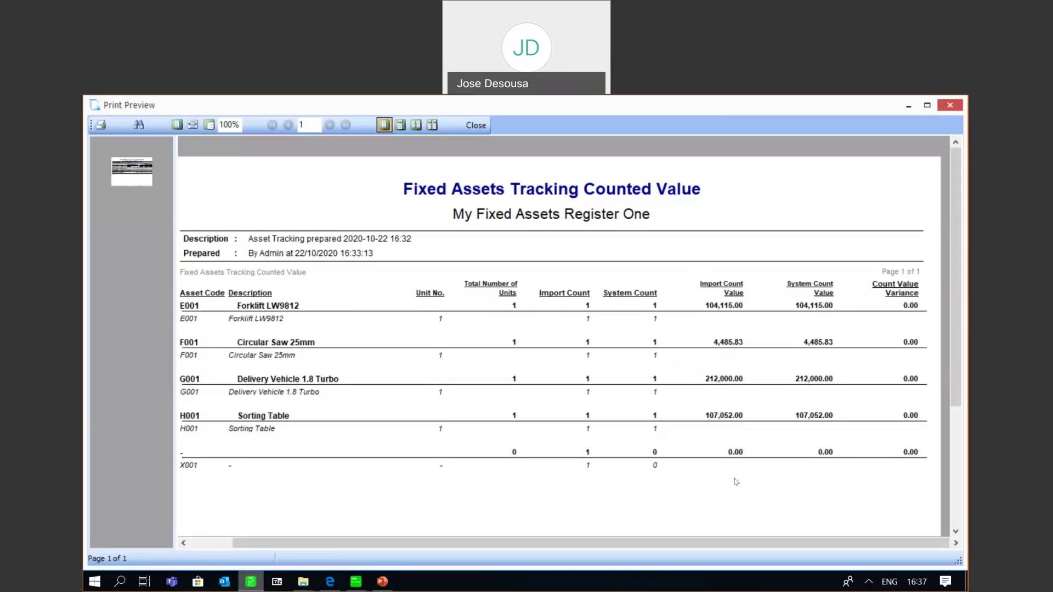
click(475, 125)
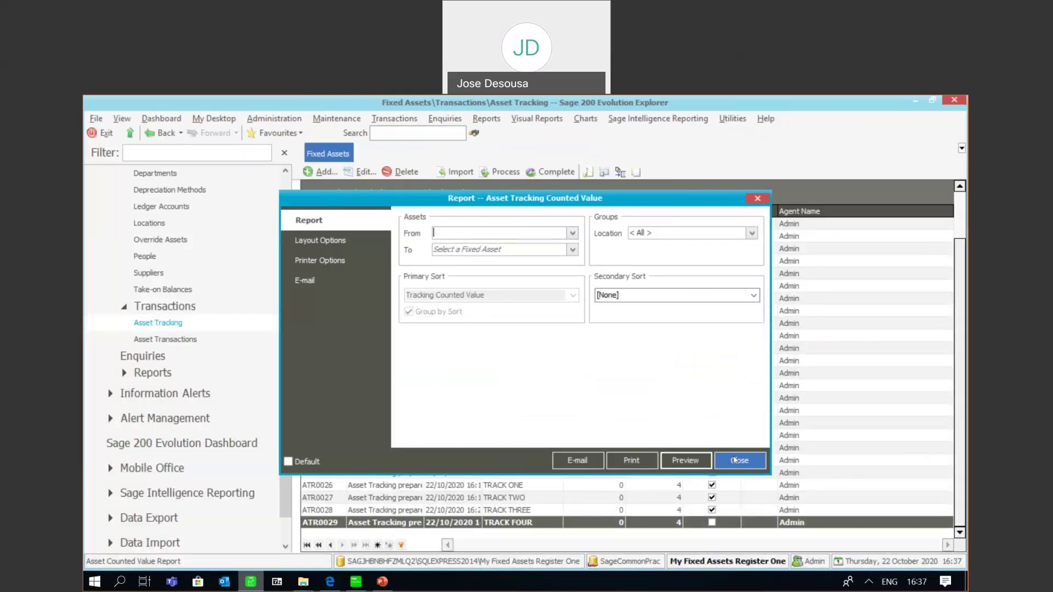
click(735, 460)
Open Asset Reconciliation from the fixed assets reports to review its reconciliation options.
scroll(290, 426, down, 1)
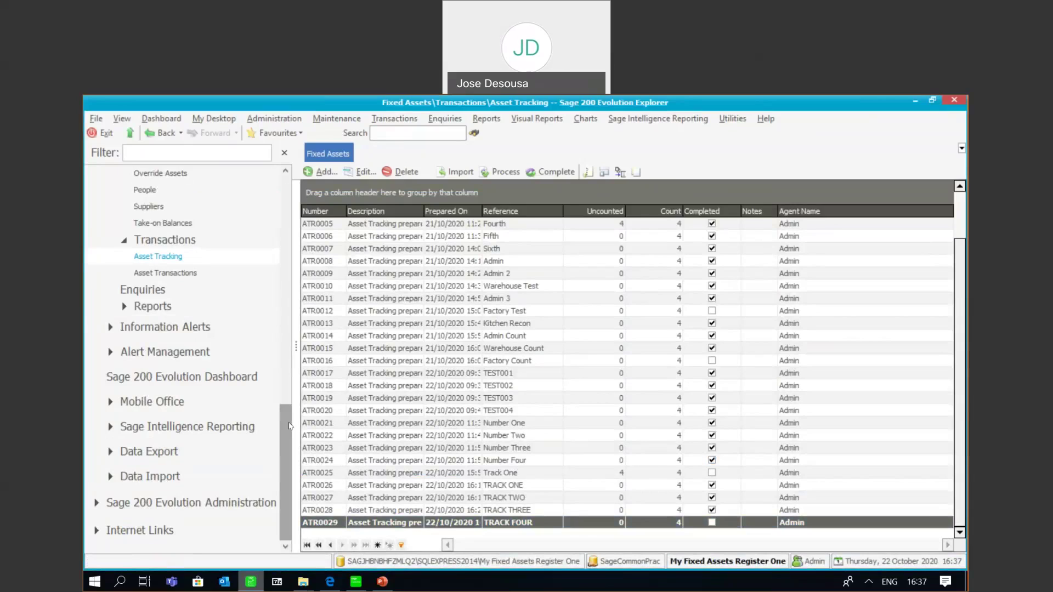
drag(290, 426, 292, 355)
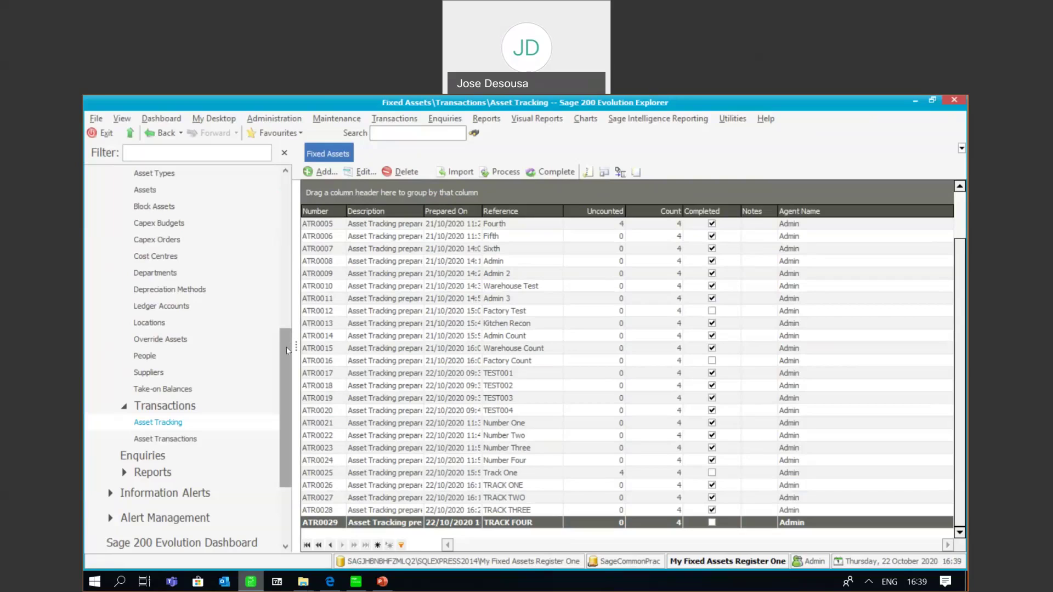
drag(289, 349, 289, 389)
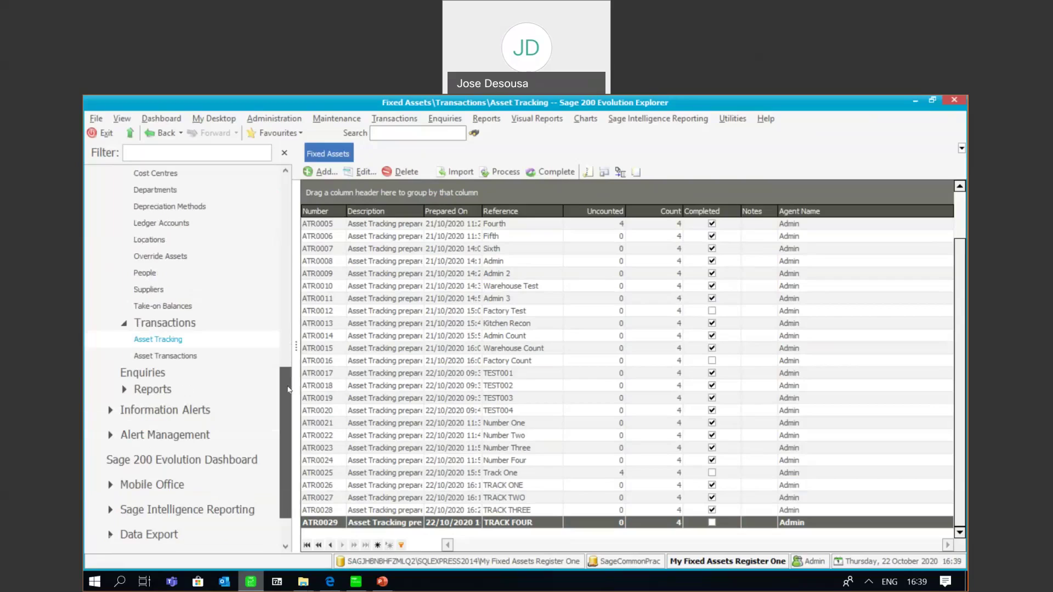
click(213, 378)
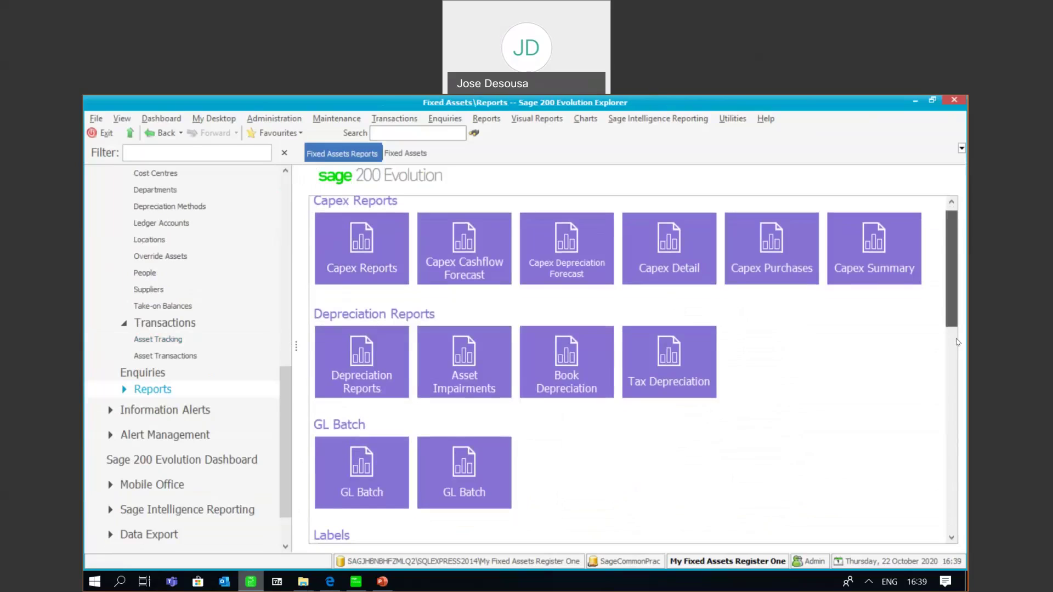
scroll(956, 342, down, 3)
scroll(957, 348, down, 12)
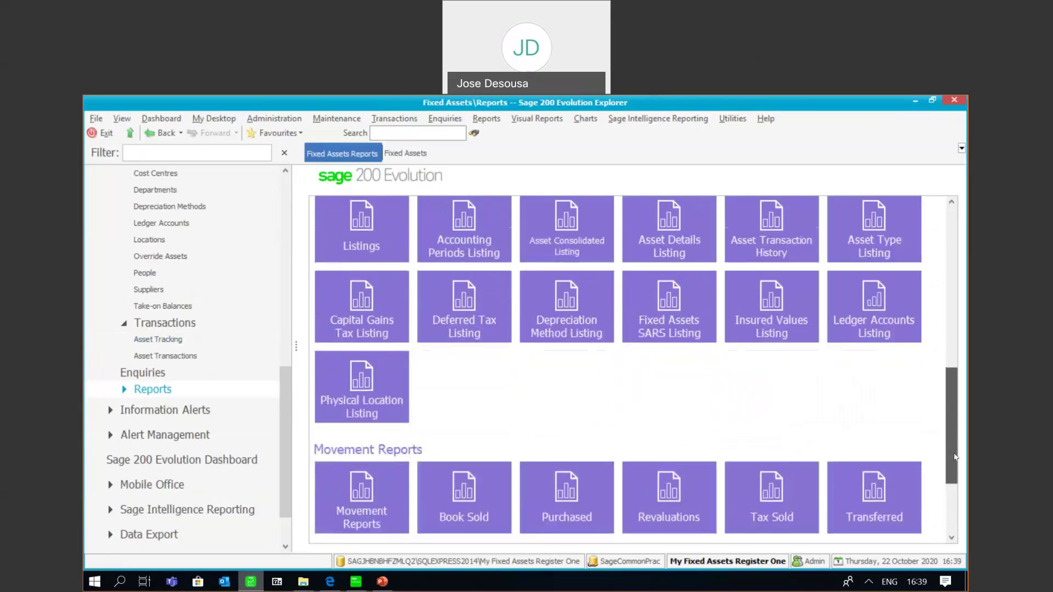
click(363, 485)
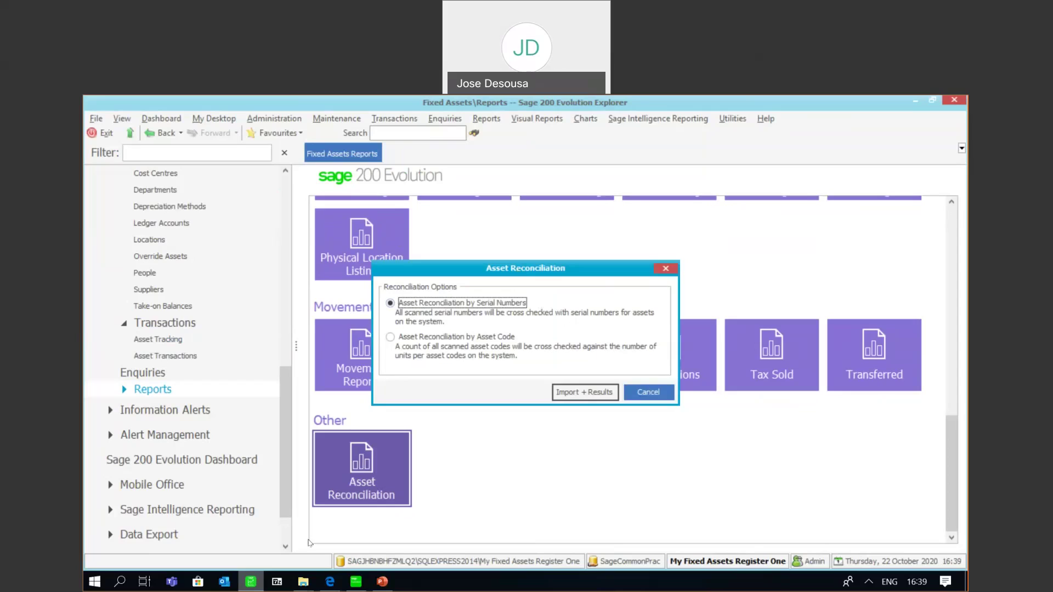
Open KITCHEN ScanSN from the Webinar Oct 2020 folder in Excel and examine its serial numbers and asset codes, especially row 4.
click(302, 582)
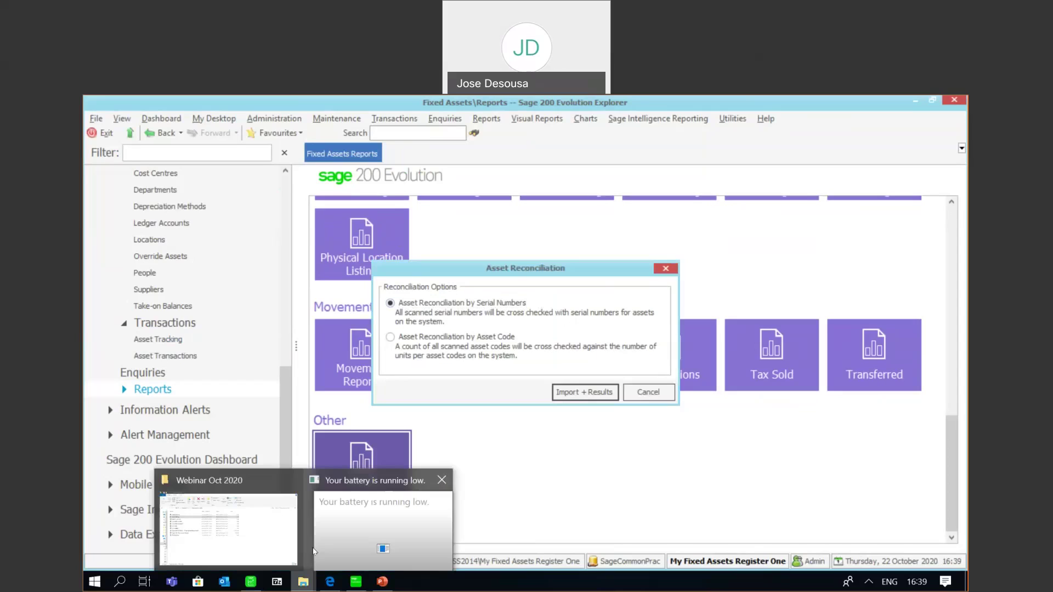
click(267, 536)
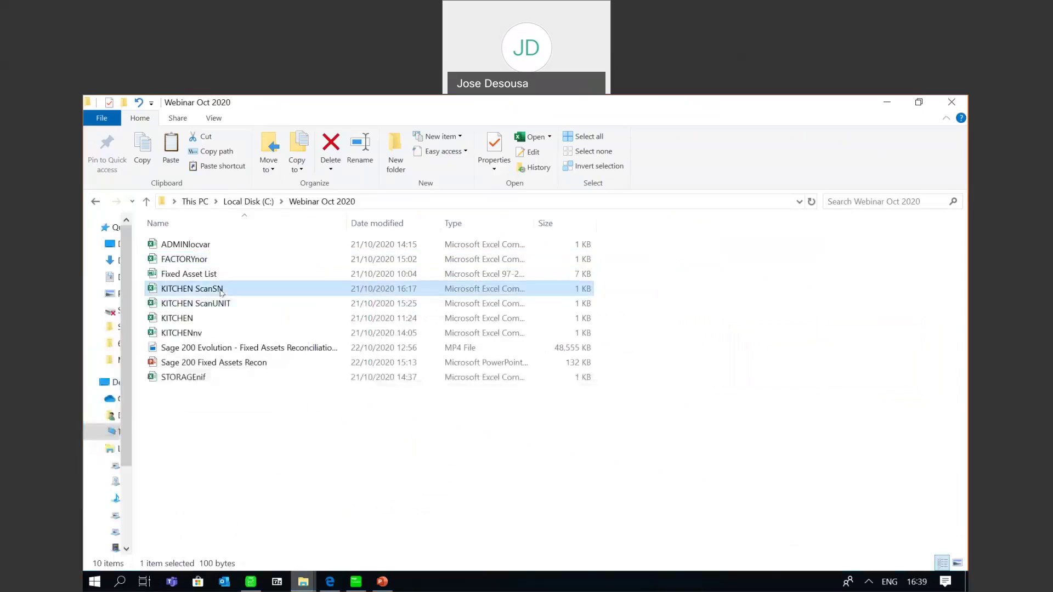
double_click(221, 289)
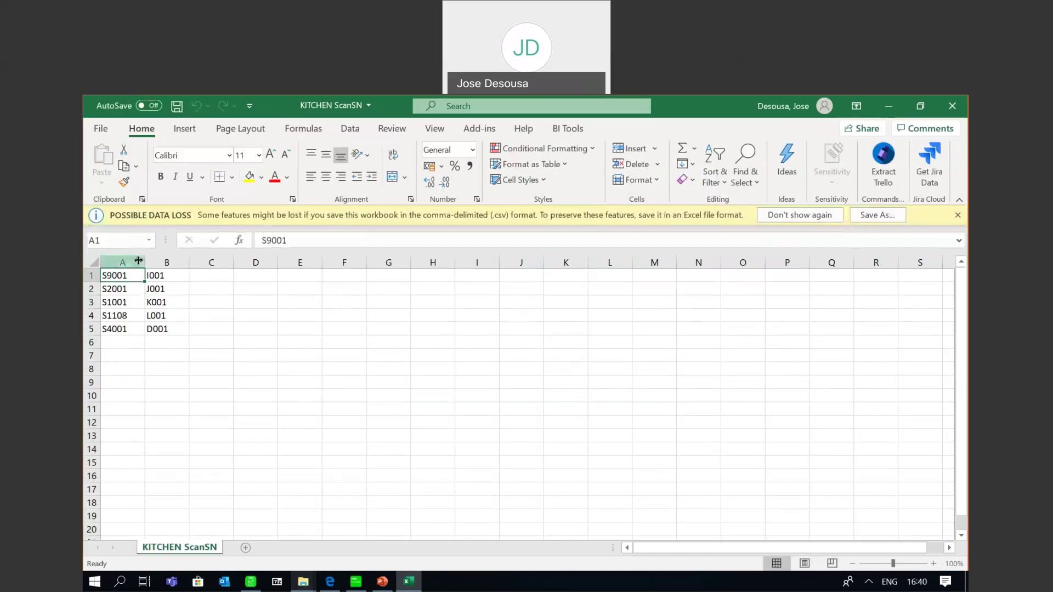
drag(139, 261, 147, 263)
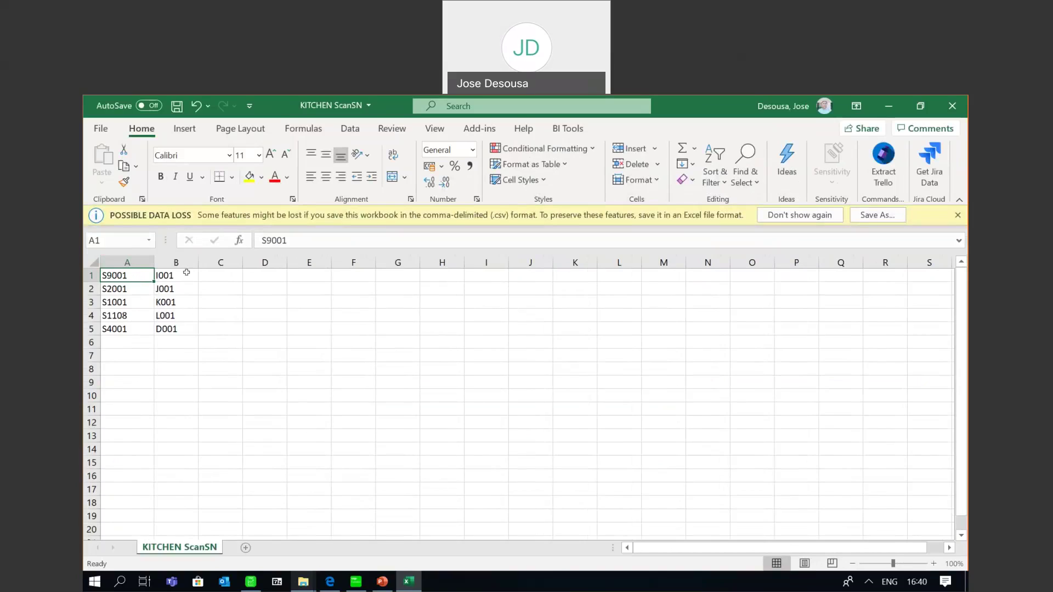
drag(186, 272, 182, 326)
click(182, 317)
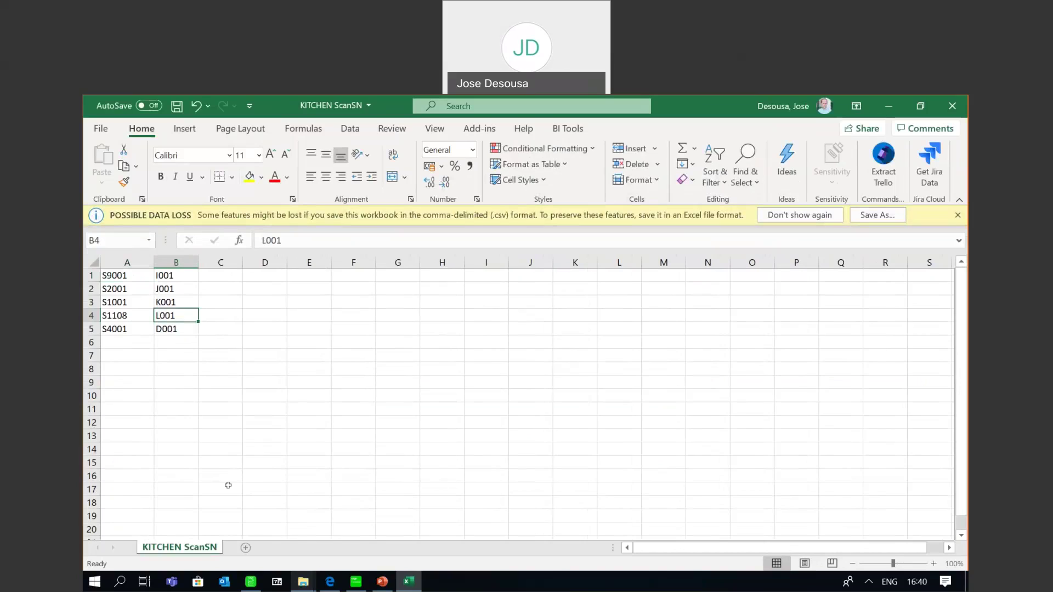
click(93, 315)
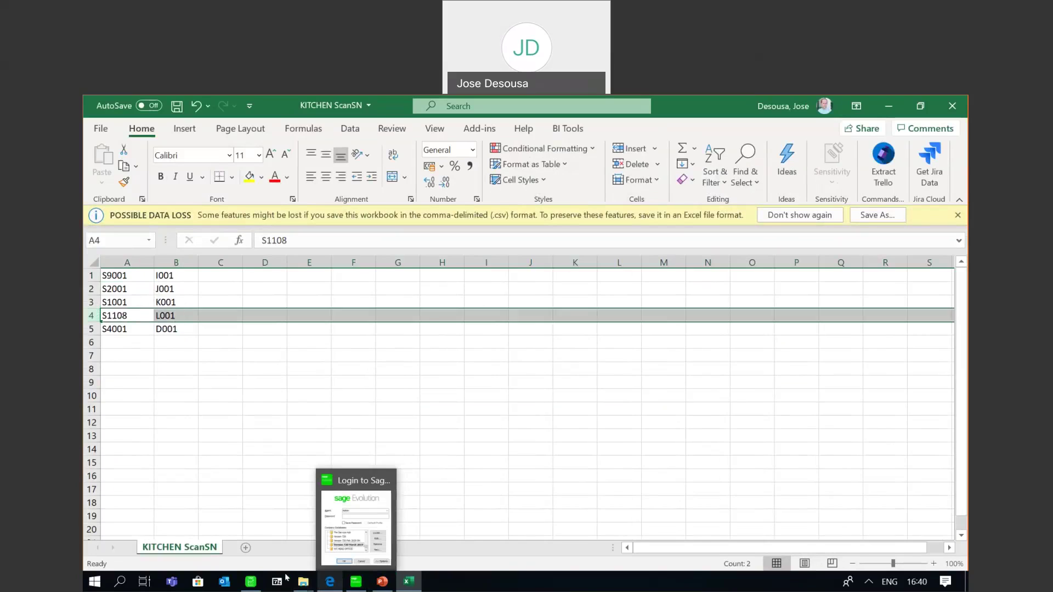
Switch back to Sage 200 Evolution, leave Asset Reconciliation, and view the serial numbers of asset L001, Toaster 4 Slice.
mouse_move(254, 580)
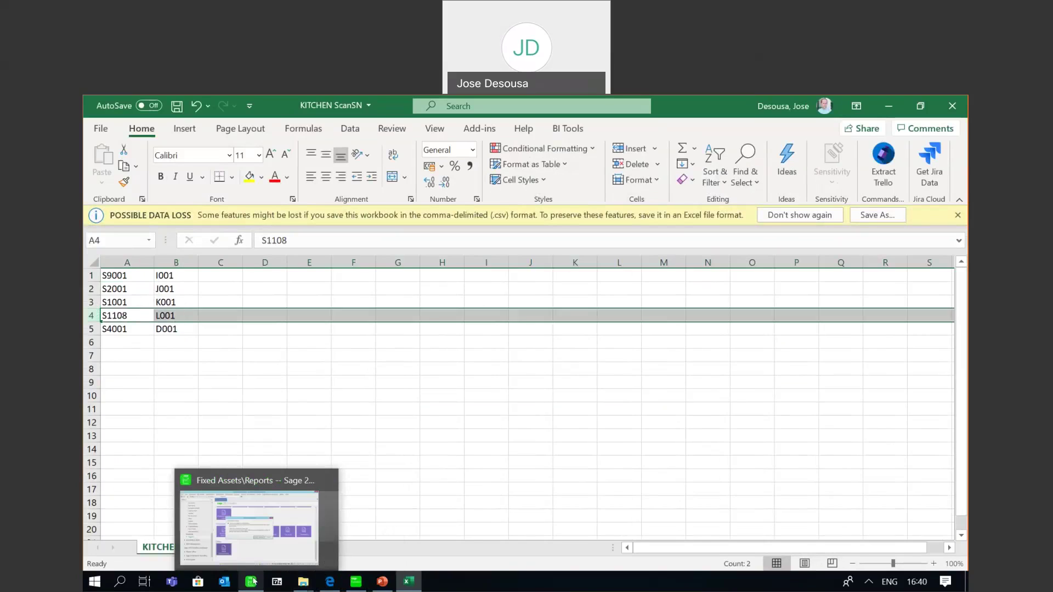
click(253, 580)
key(Escape)
drag(283, 423, 283, 350)
click(155, 300)
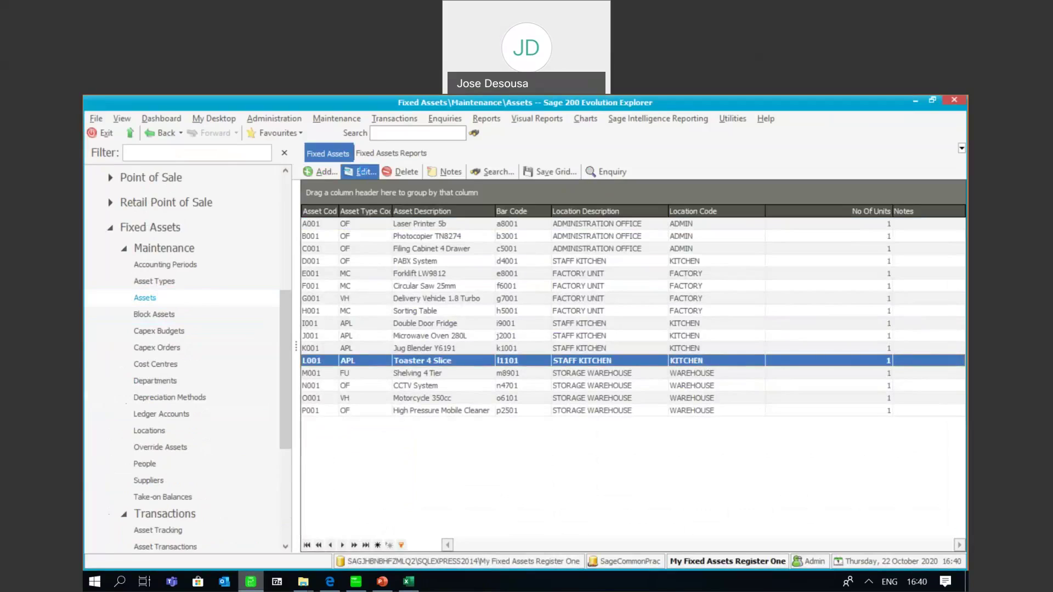
click(366, 173)
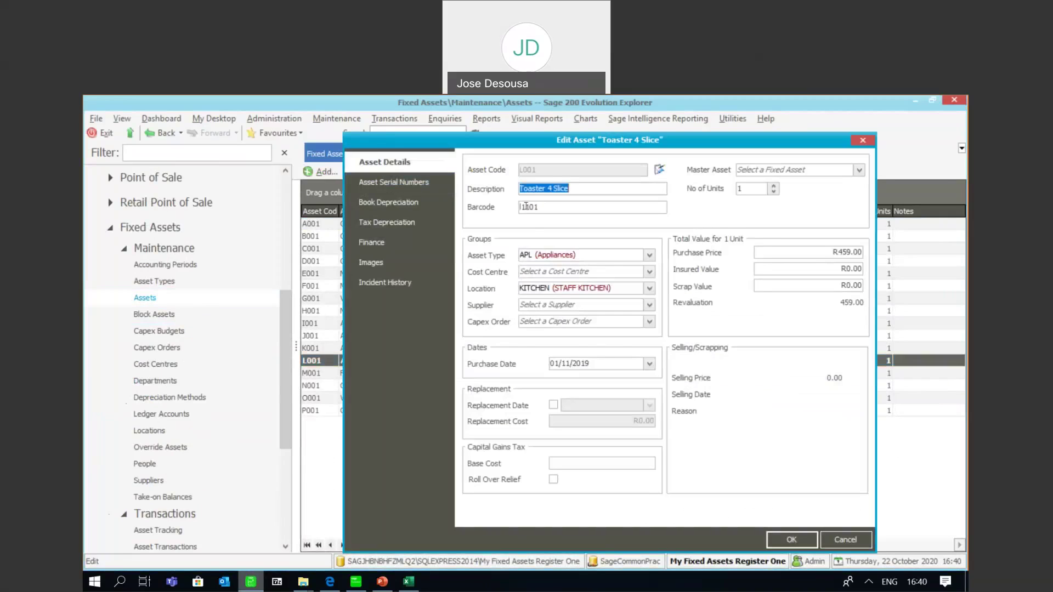
click(418, 182)
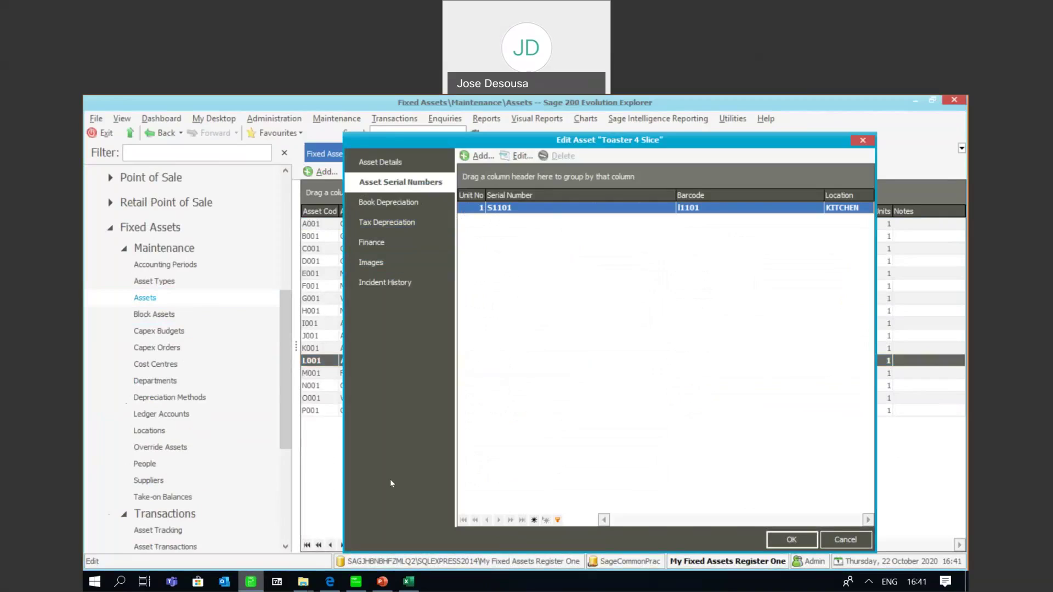
Close the KITCHEN ScanSN file in Excel without saving, and cancel editing the Toaster 4 Slice asset in Sage 200 Evolution.
click(407, 580)
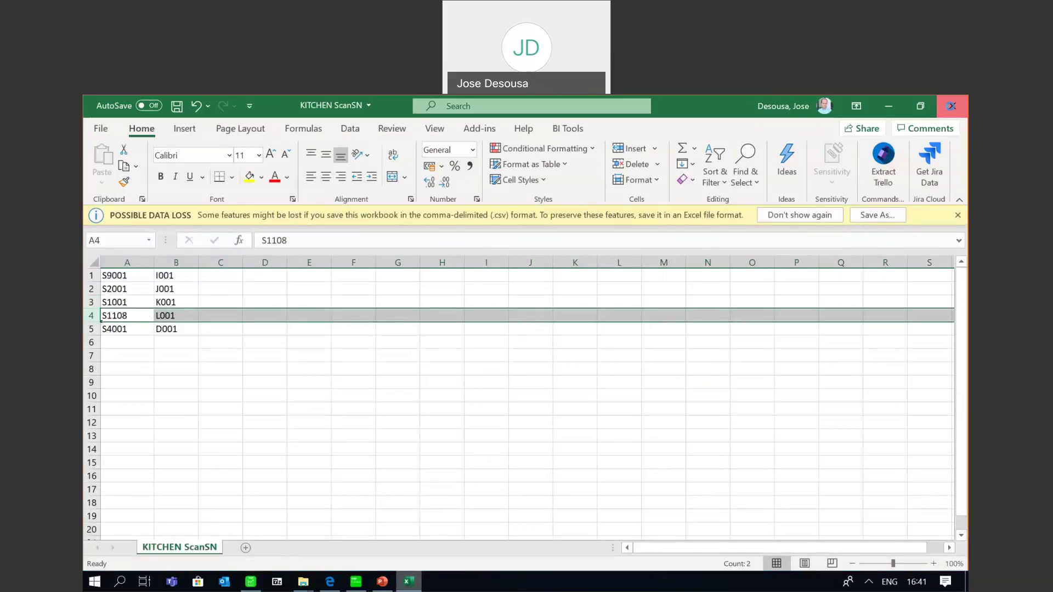
click(951, 106)
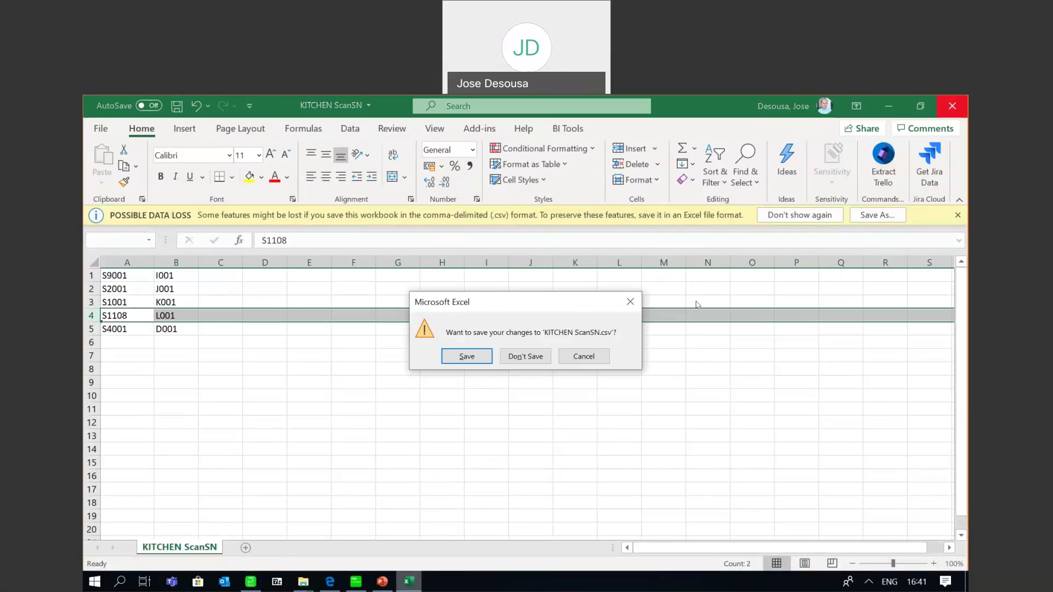
click(531, 356)
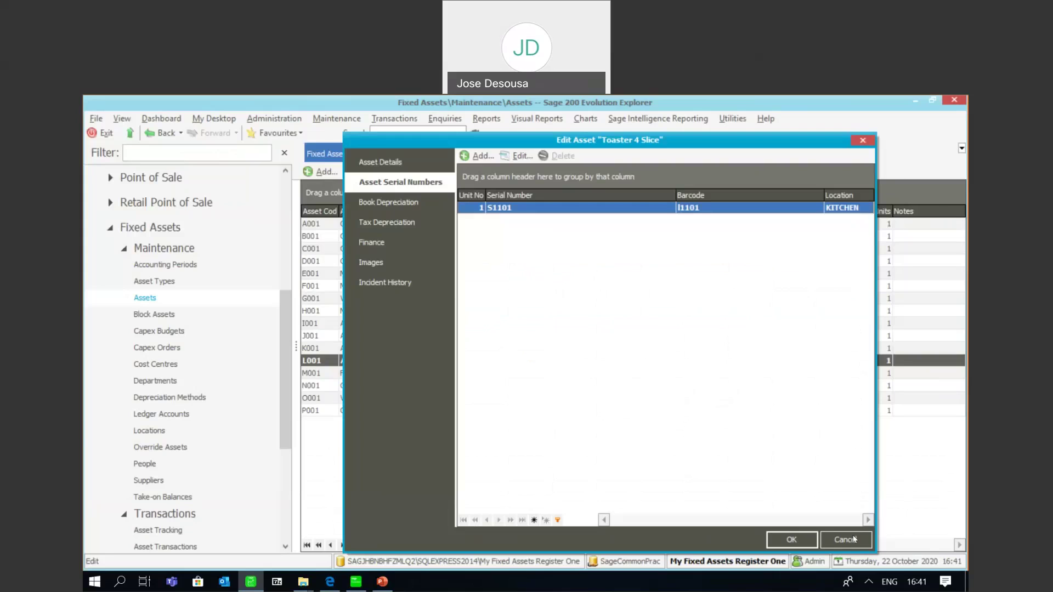
click(853, 539)
Start the import for an Asset Reconciliation by Serial Numbers from the fixed assets reports.
drag(285, 419, 285, 480)
click(396, 156)
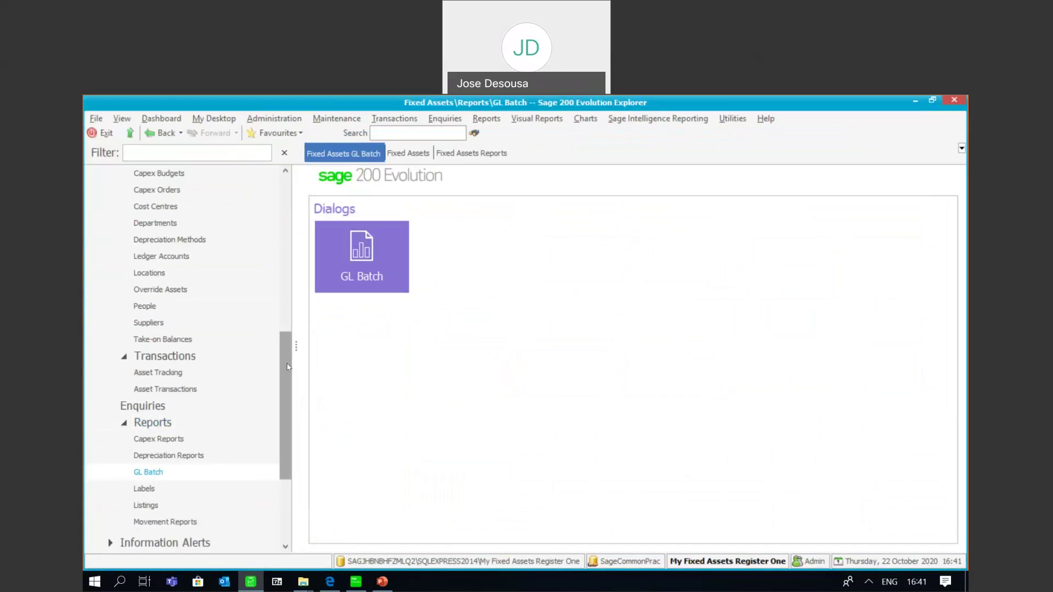
drag(288, 366, 288, 420)
click(159, 306)
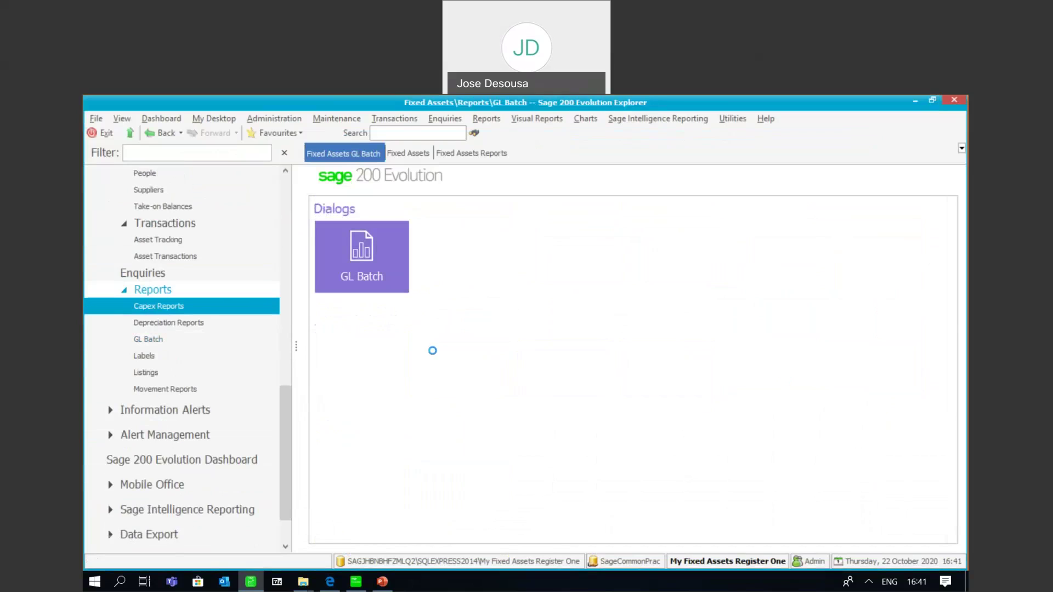
drag(950, 245, 963, 316)
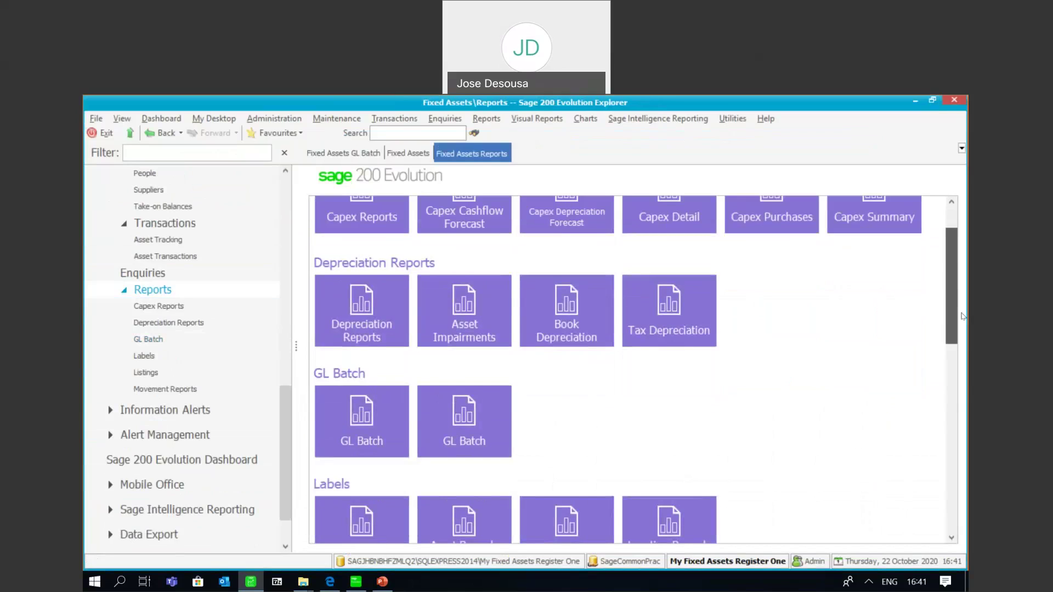
scroll(962, 316, down, 15)
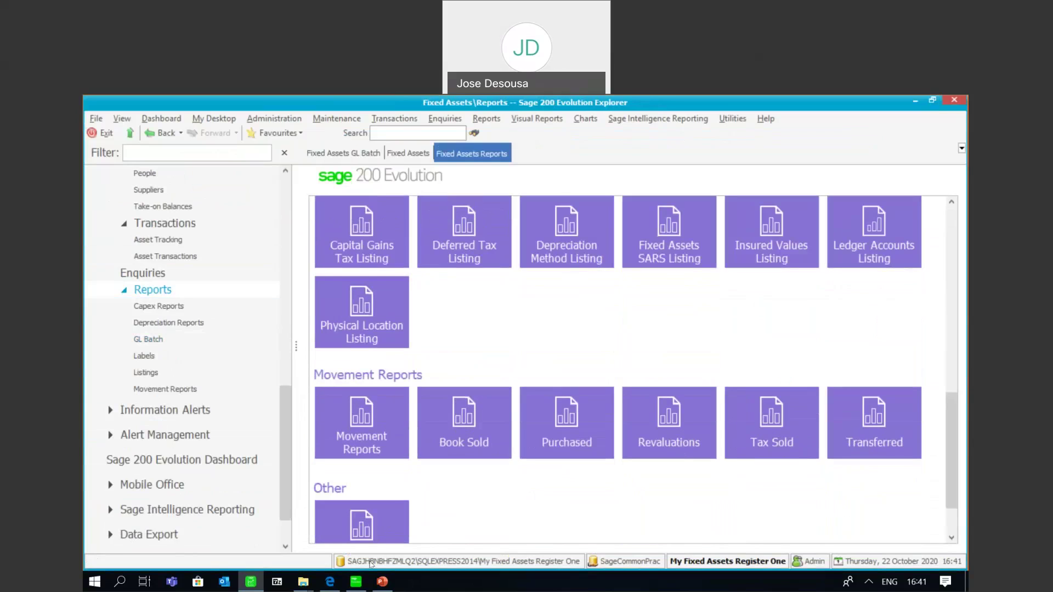
click(369, 527)
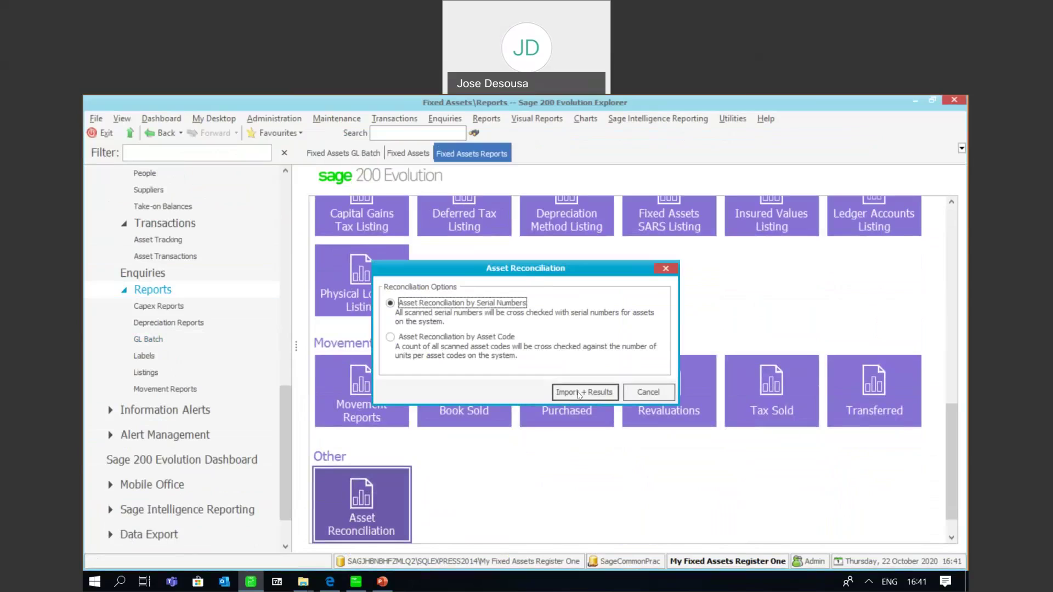
click(596, 392)
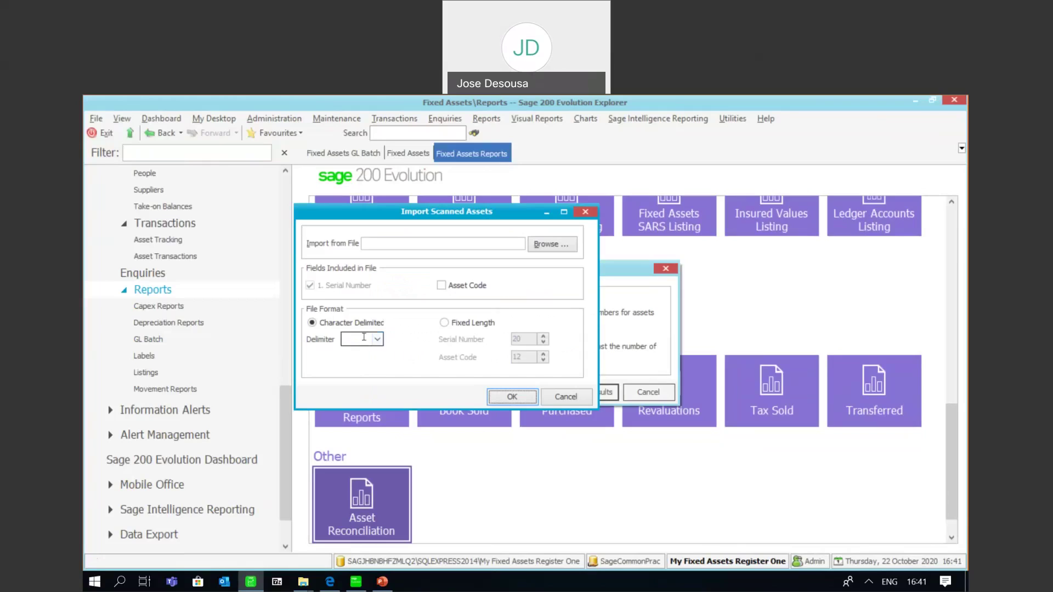
Import KITCHEN ScanSN.csv as a comma-delimited file with the Asset Code field included, and proceed to the reconciliation report options.
click(363, 337)
text(,)
click(378, 340)
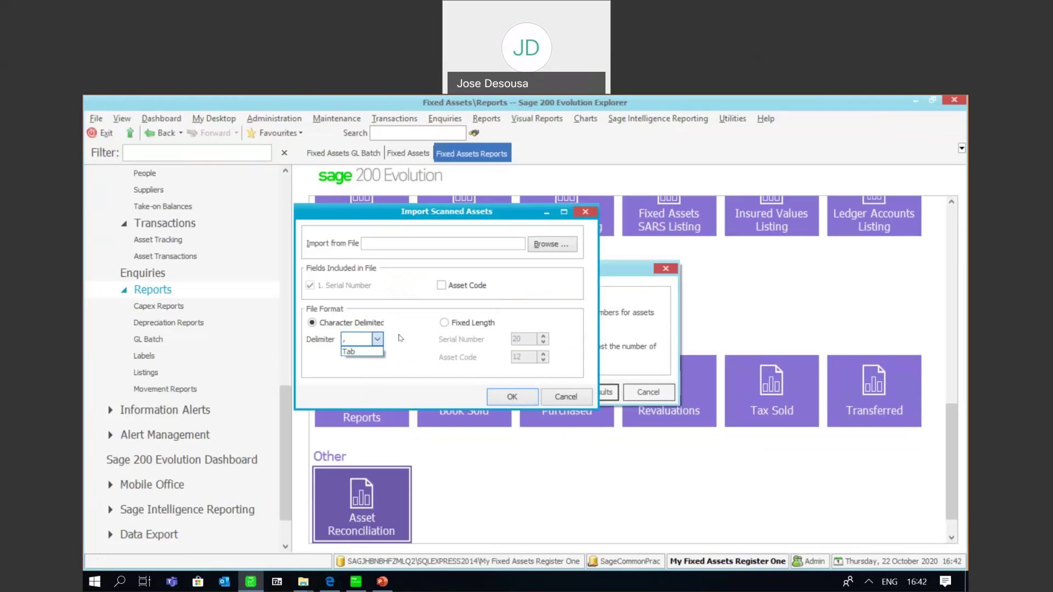
click(403, 337)
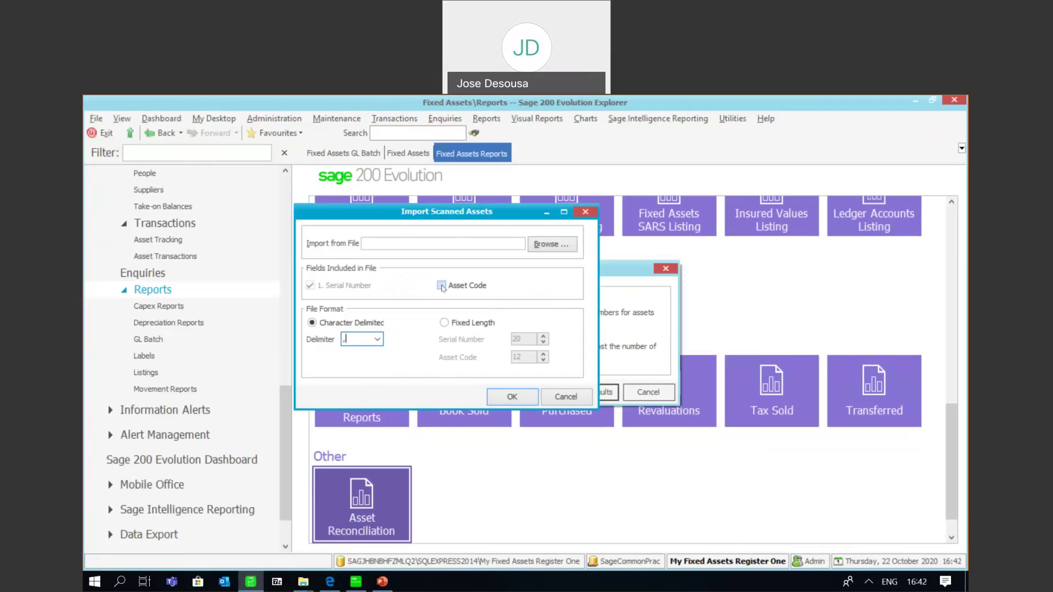
click(441, 285)
click(563, 245)
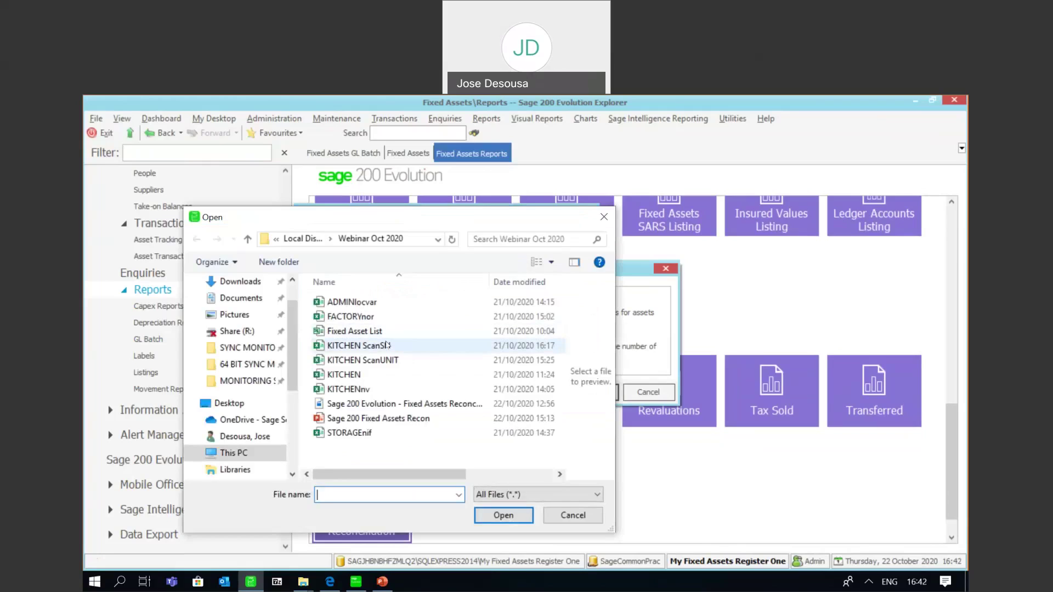
click(386, 345)
click(488, 515)
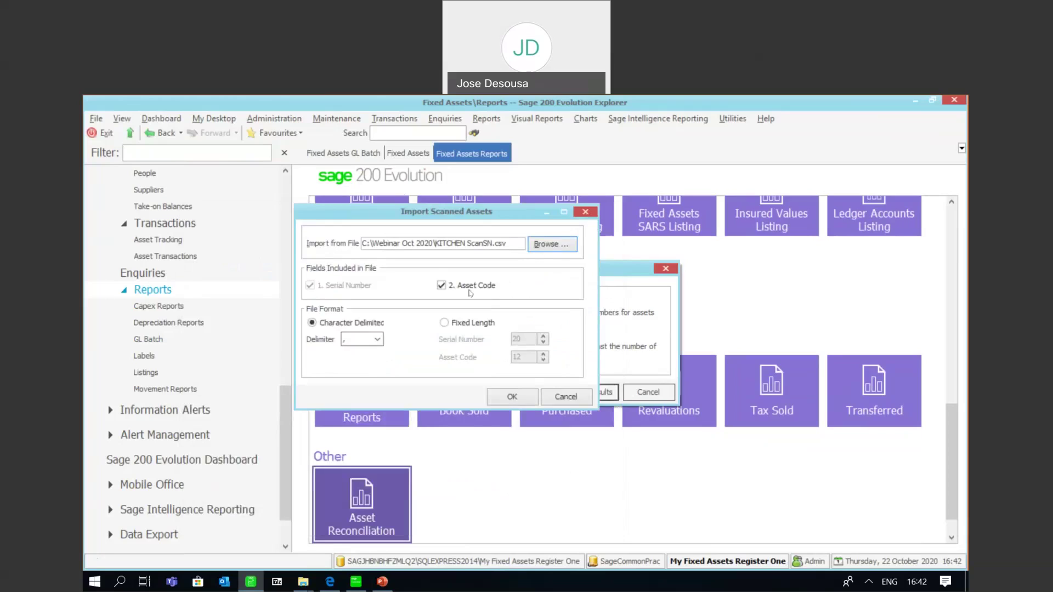
click(511, 397)
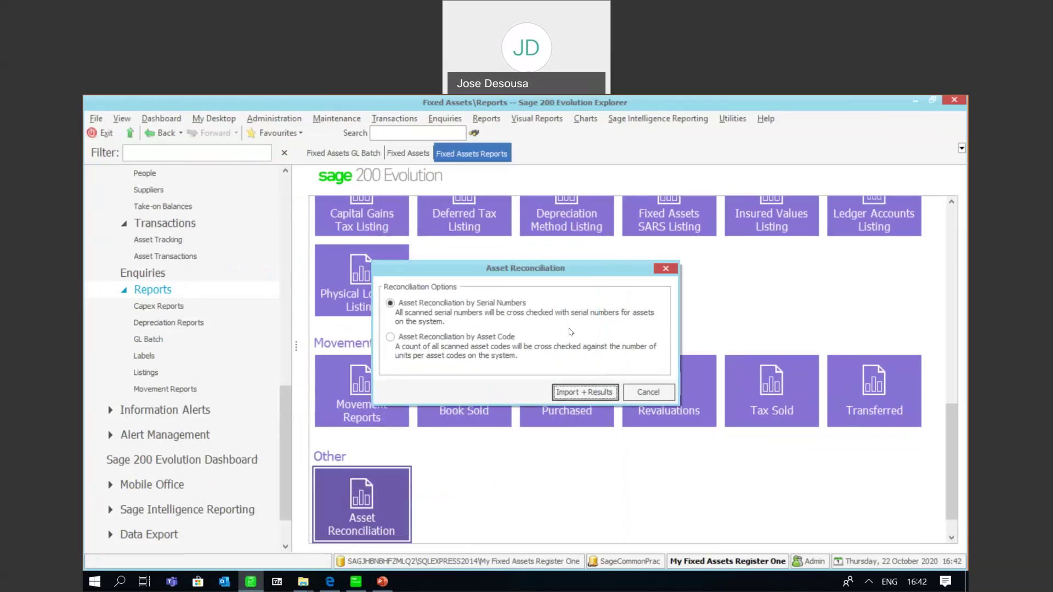
key(Return)
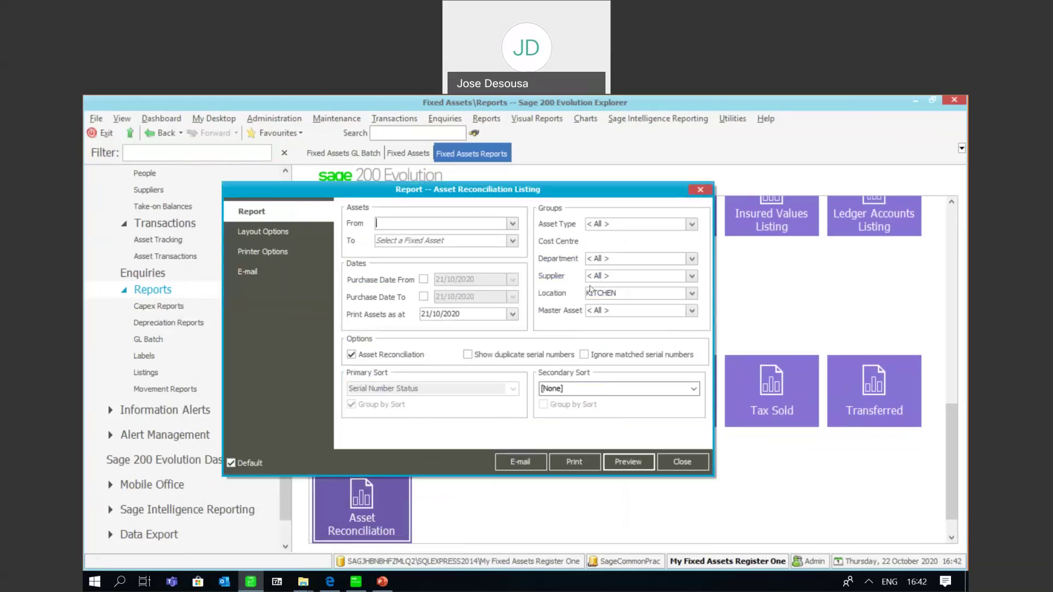
Preview the Asset Reconciliation Listing by serial numbers for the KITCHEN location, and close the preview.
click(613, 468)
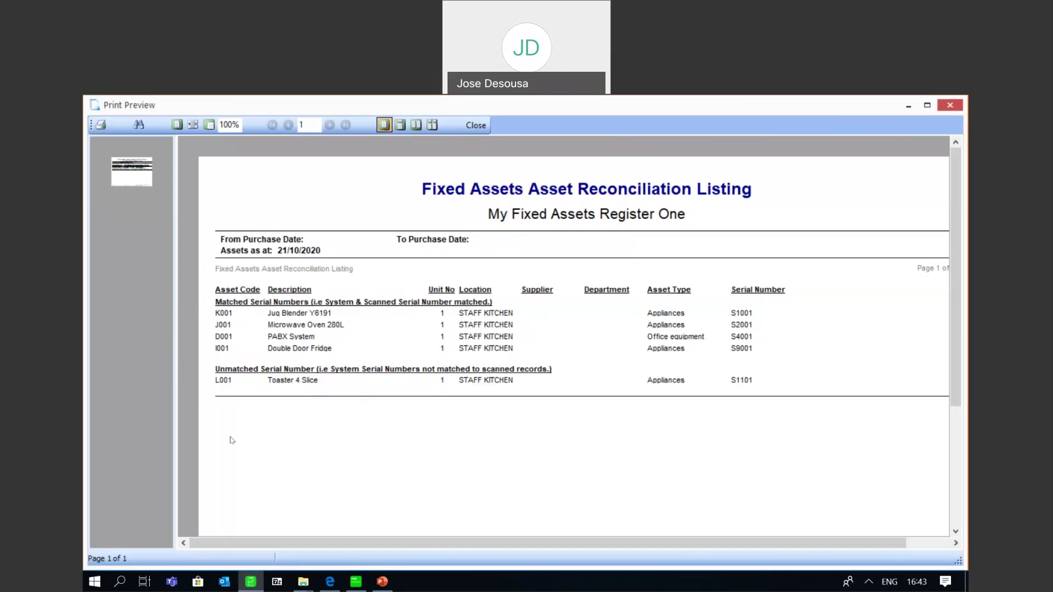
click(477, 126)
Preview the listing with duplicate serial numbers shown and matched serial numbers ignored, and close the report.
click(583, 355)
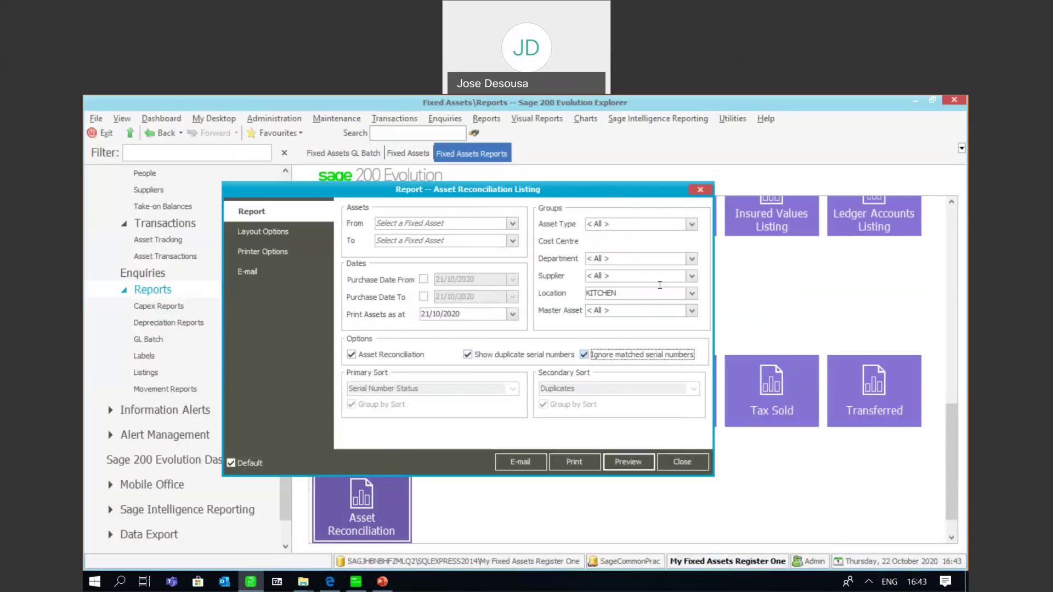
click(630, 460)
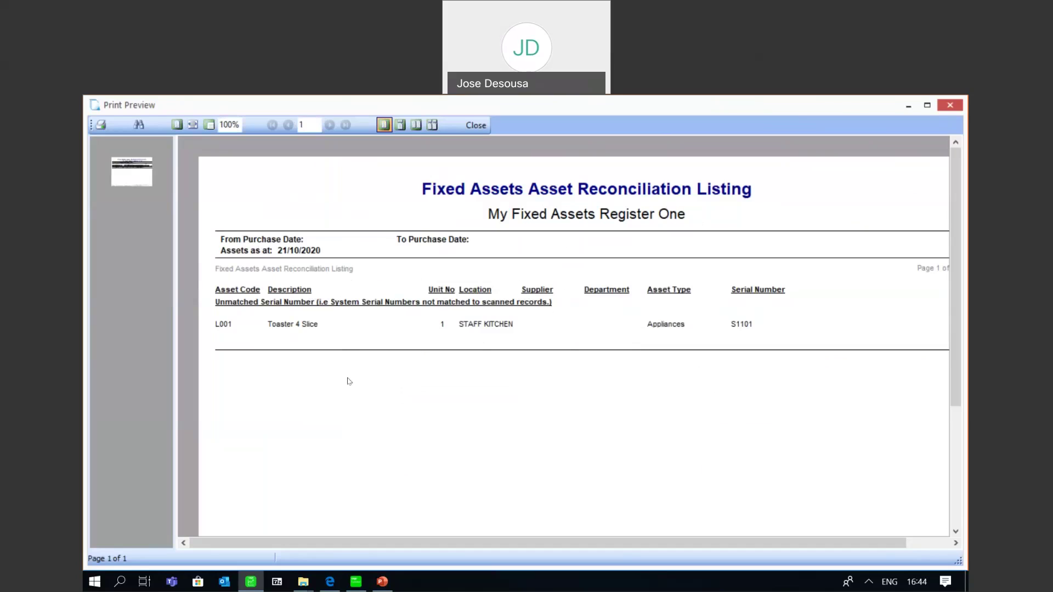
click(476, 125)
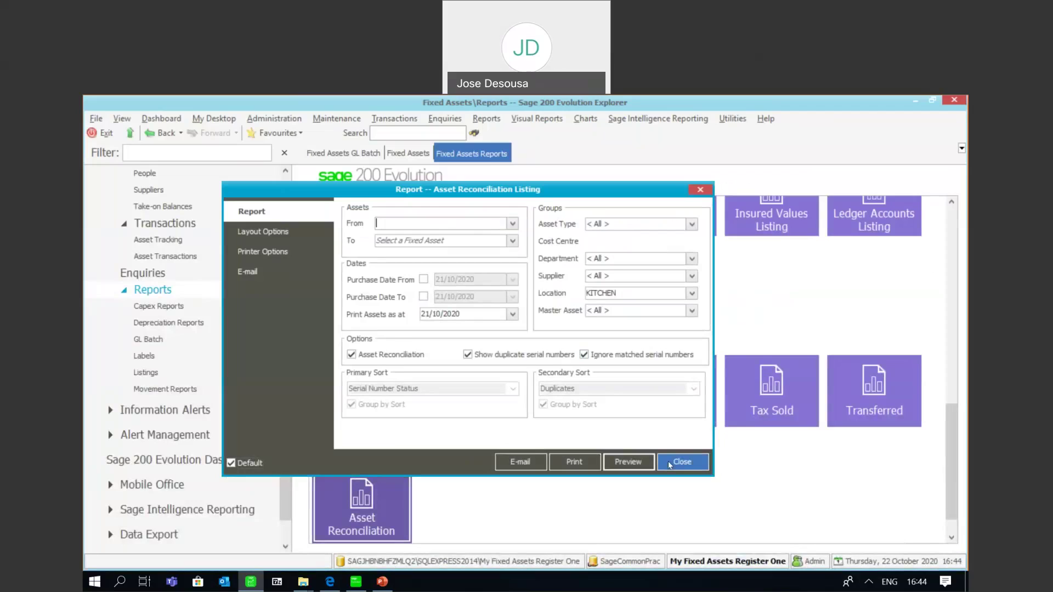
click(668, 462)
Leave Asset Reconciliation and open the KITCHEN ScanUNIT file from the Webinar Oct 2020 folder in Excel.
click(344, 497)
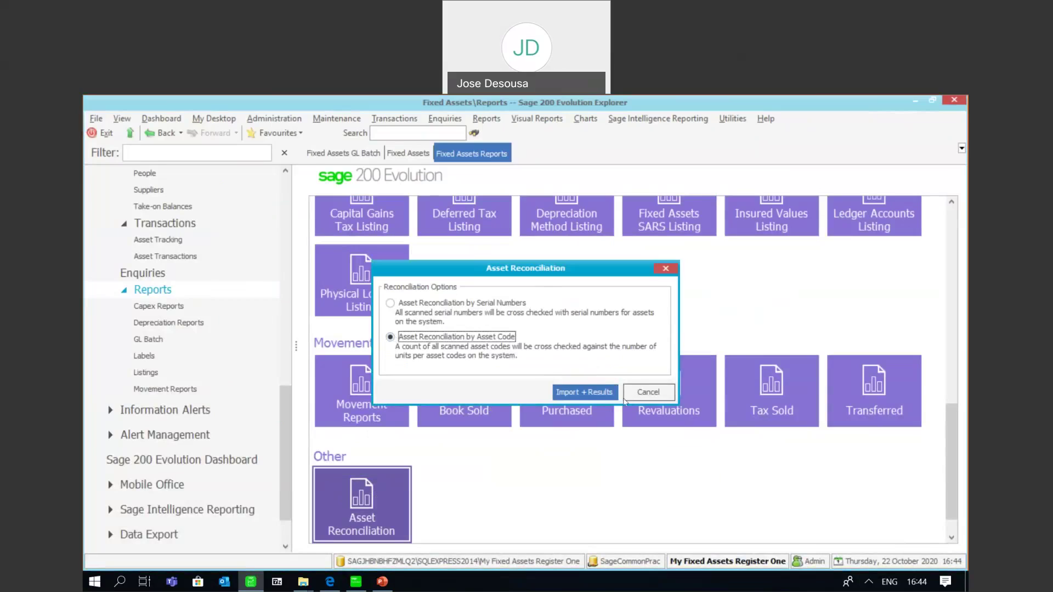
click(648, 391)
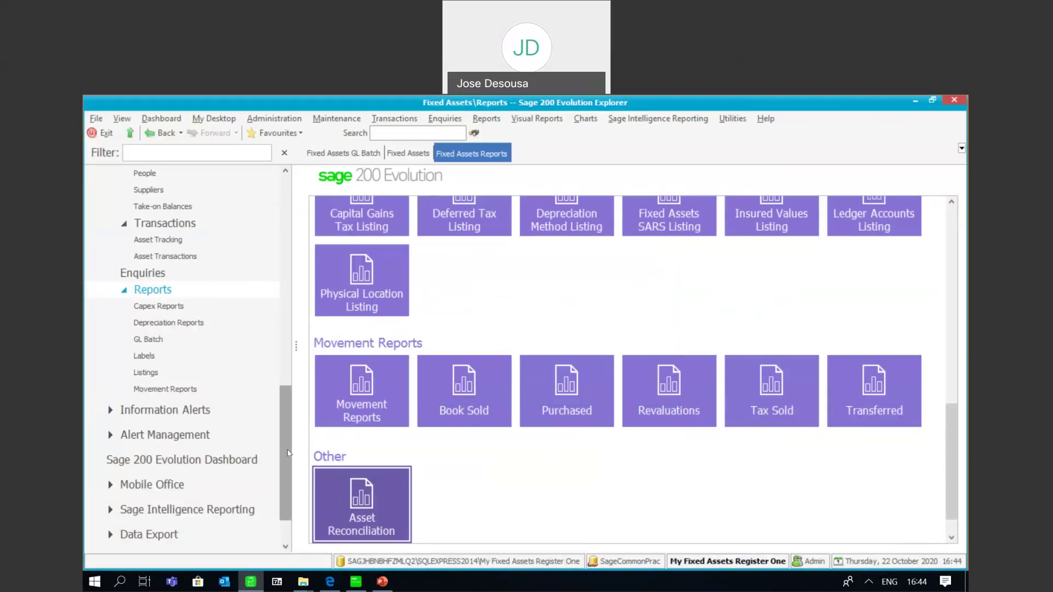
click(303, 581)
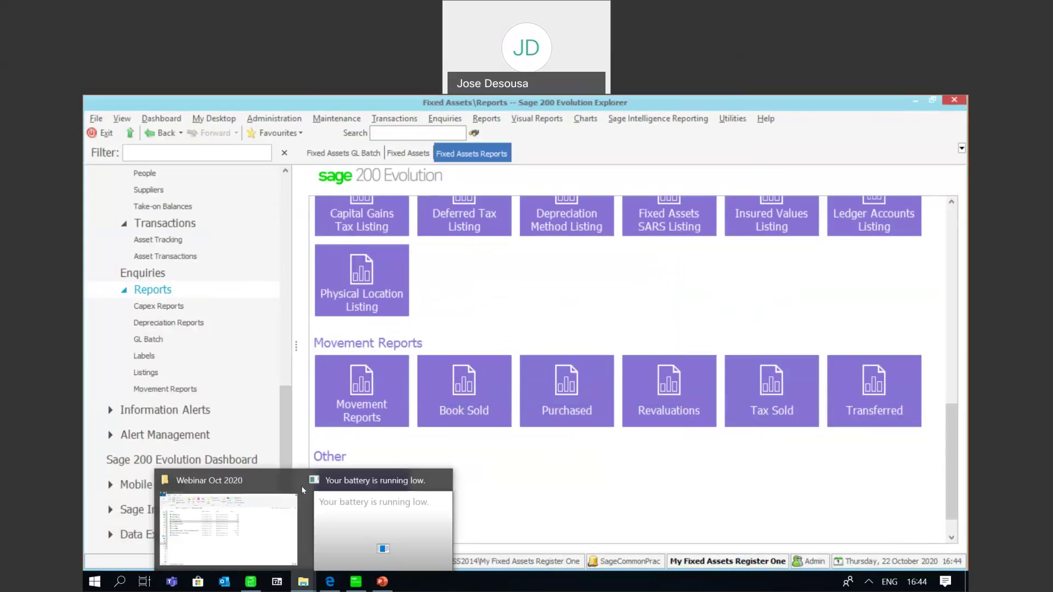
click(259, 529)
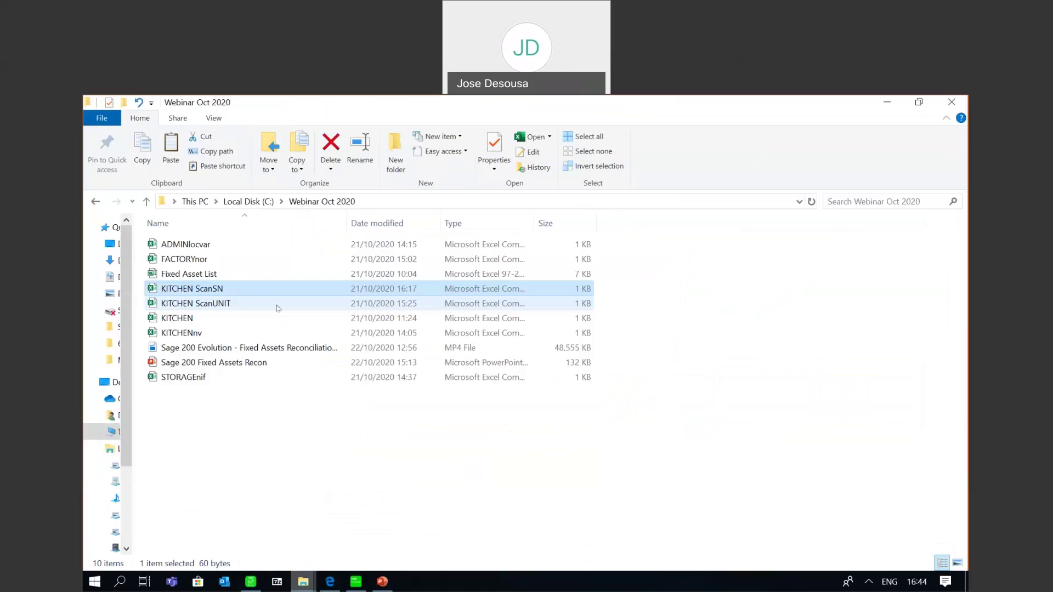
click(278, 308)
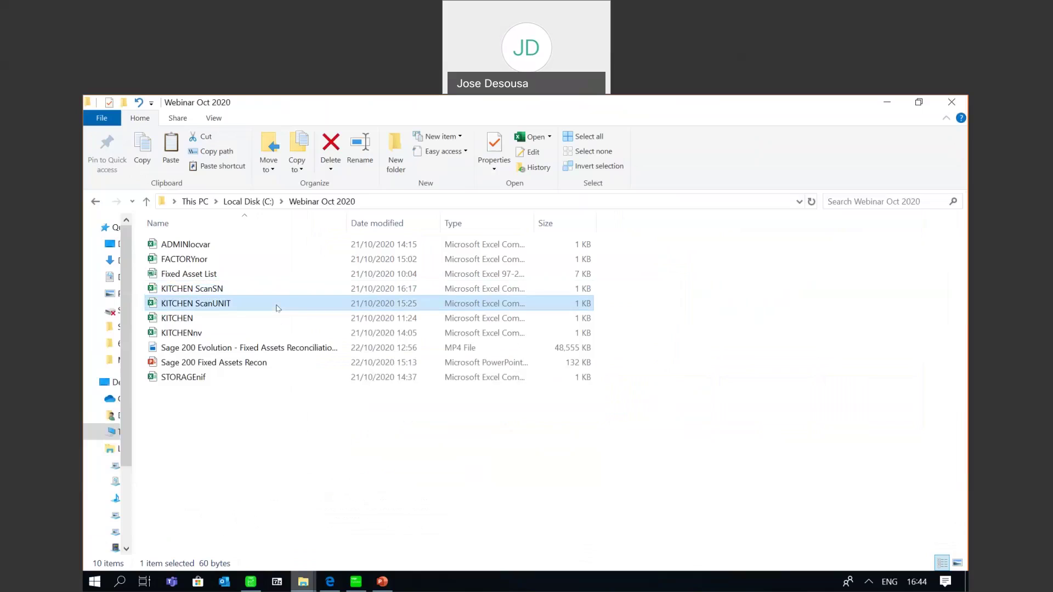
double_click(278, 307)
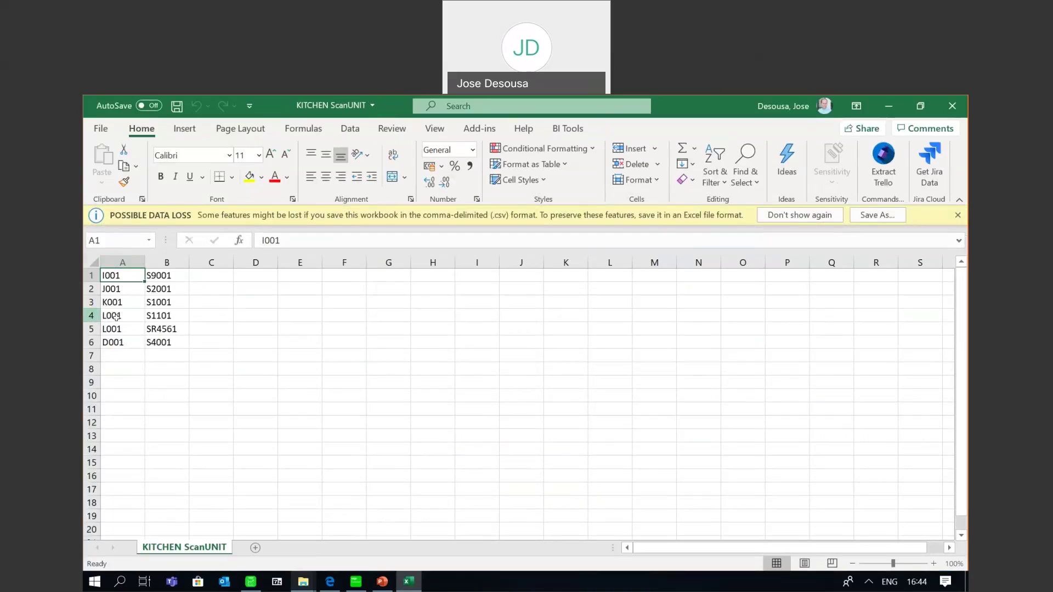
Switch back to Sage 200 Evolution and view the serial numbers of asset L001 in the assets list.
click(249, 580)
click(159, 297)
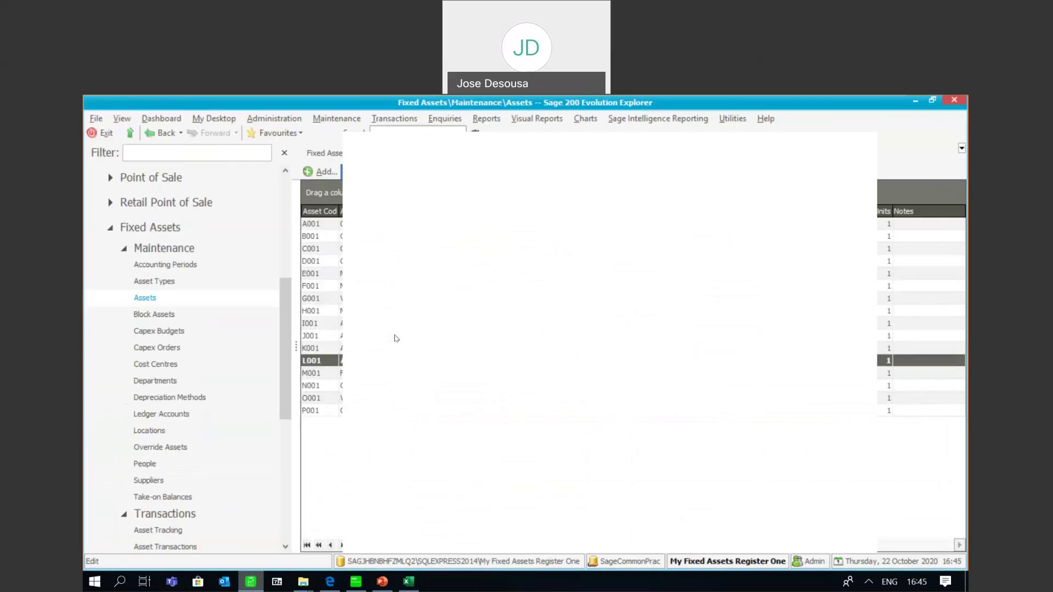
click(419, 181)
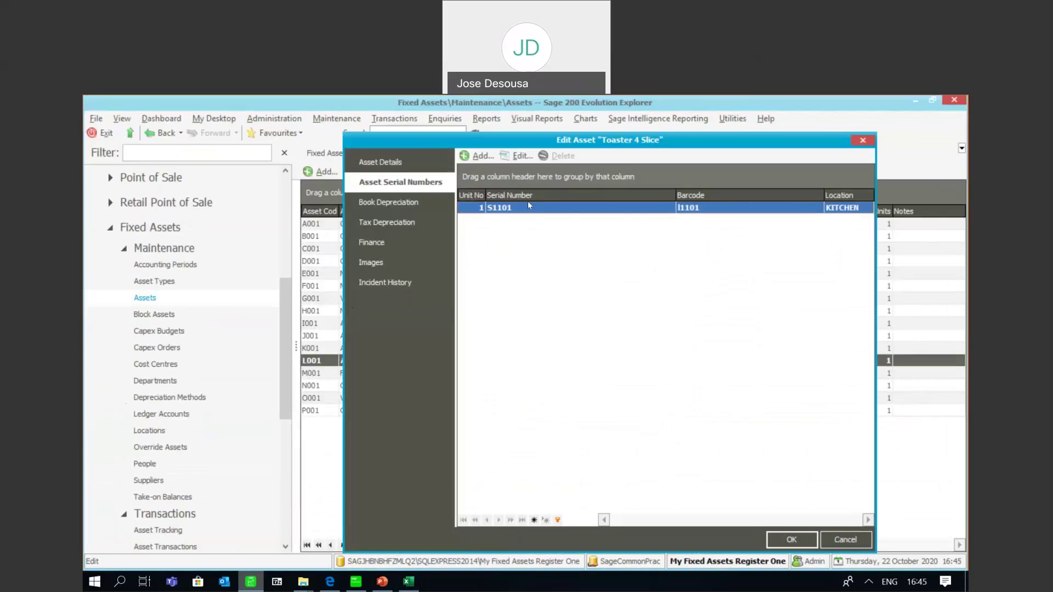
Check the scanned L001 entries in Excel, close KITCHEN ScanUNIT, and cancel editing the Toaster 4 Slice asset in Sage 200 Evolution.
click(411, 583)
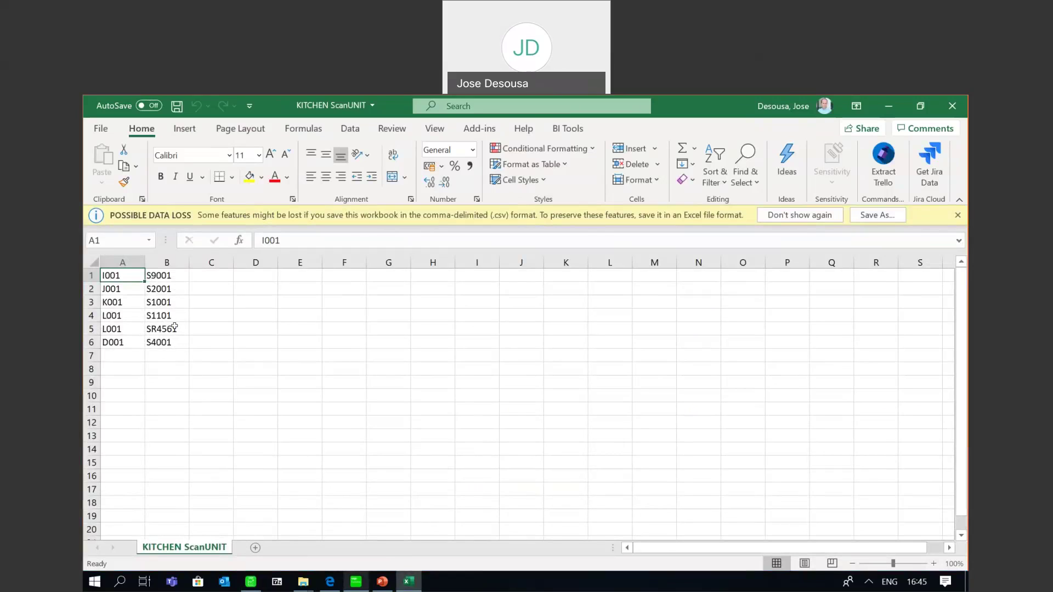
click(950, 107)
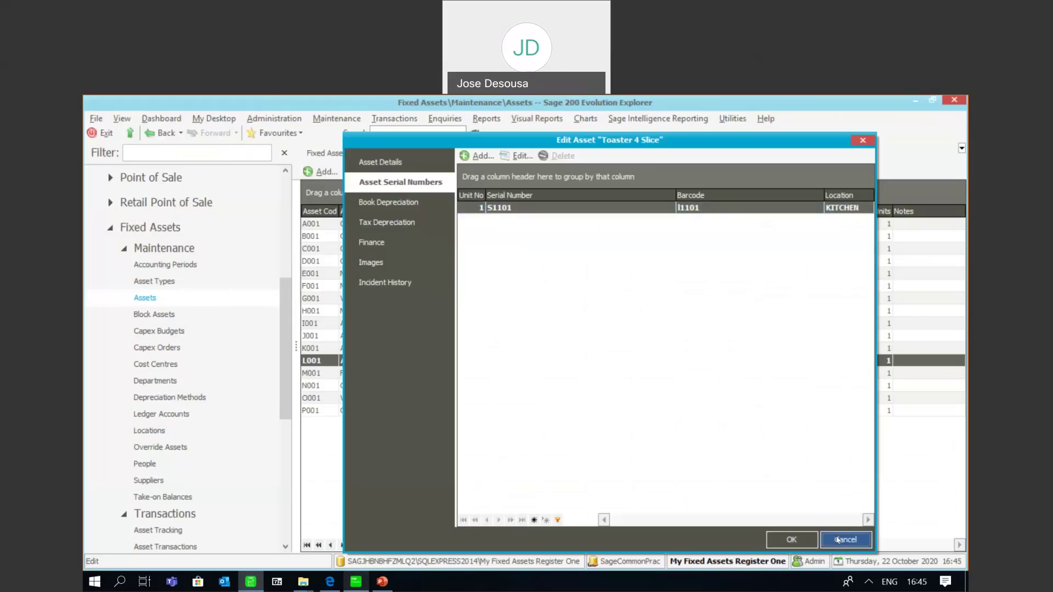
click(837, 540)
Start the import for an Asset Reconciliation by Asset Code from the fixed assets reports.
drag(285, 361, 292, 421)
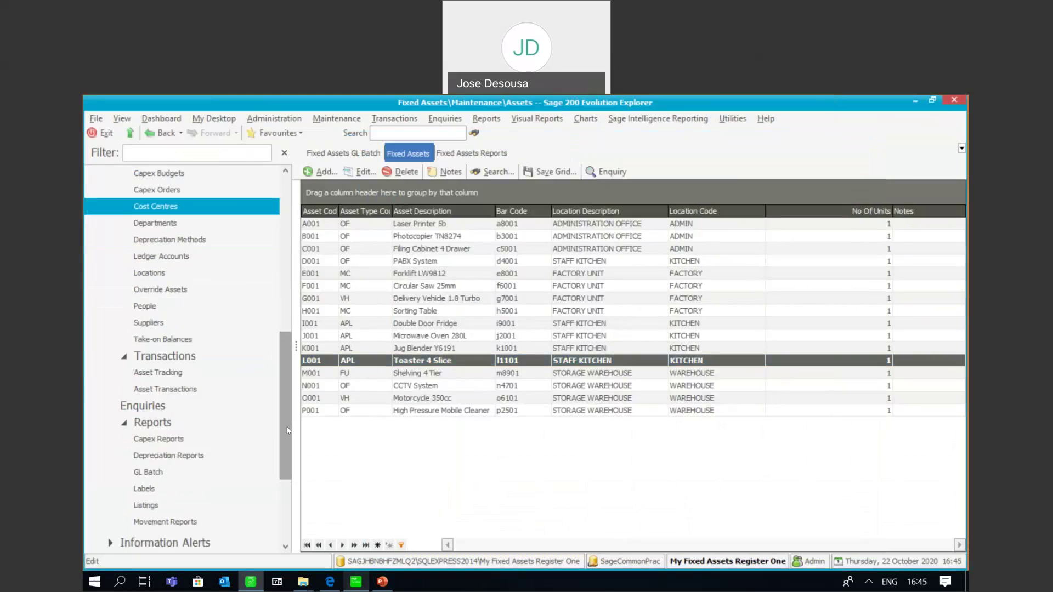
scroll(220, 395, down, 2)
click(184, 372)
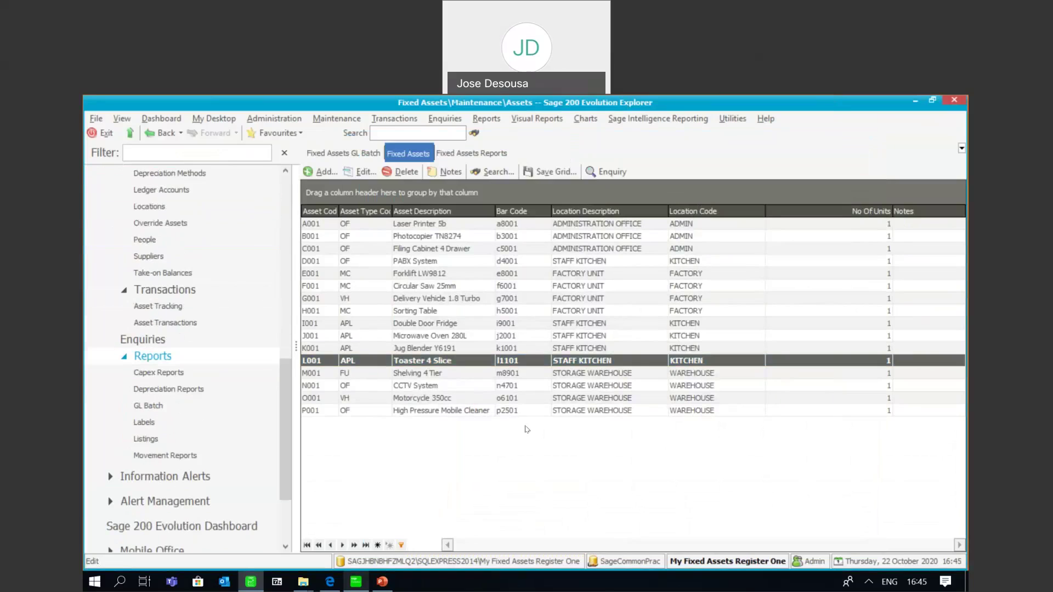
scroll(526, 430, down, 10)
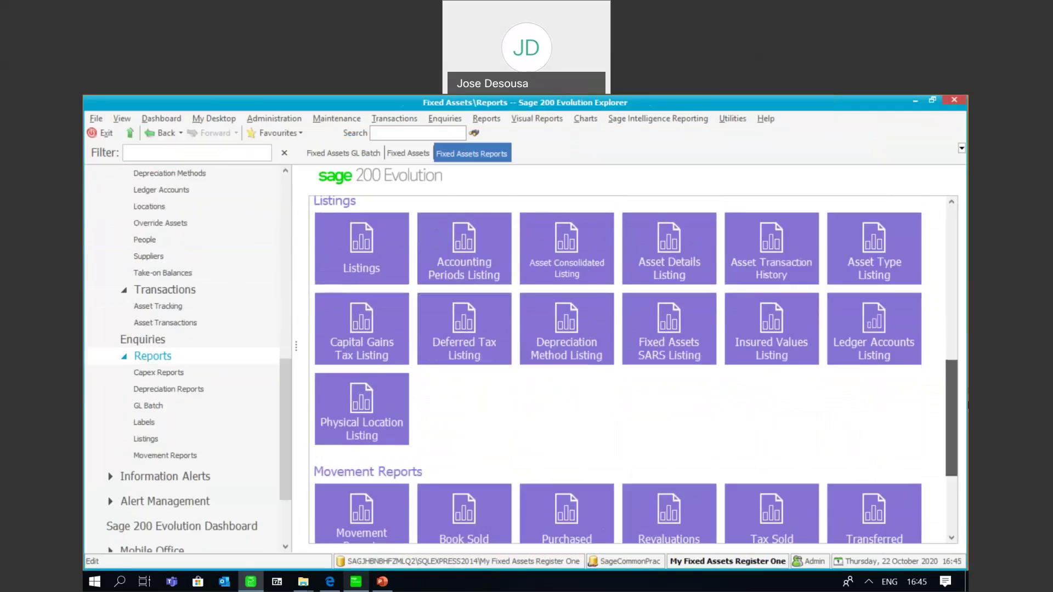
scroll(430, 500, down, 3)
click(370, 484)
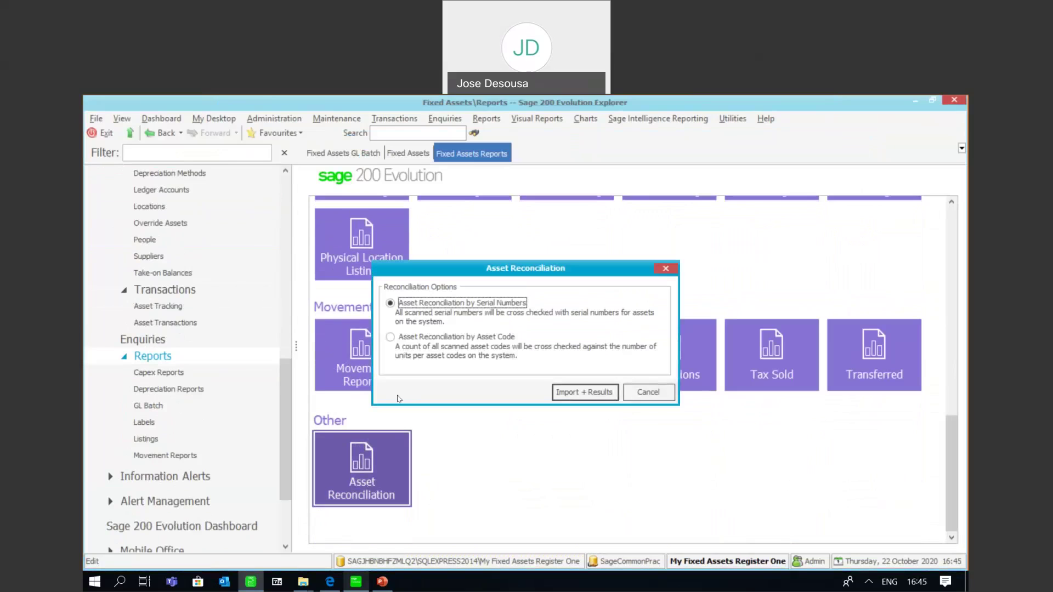
click(391, 337)
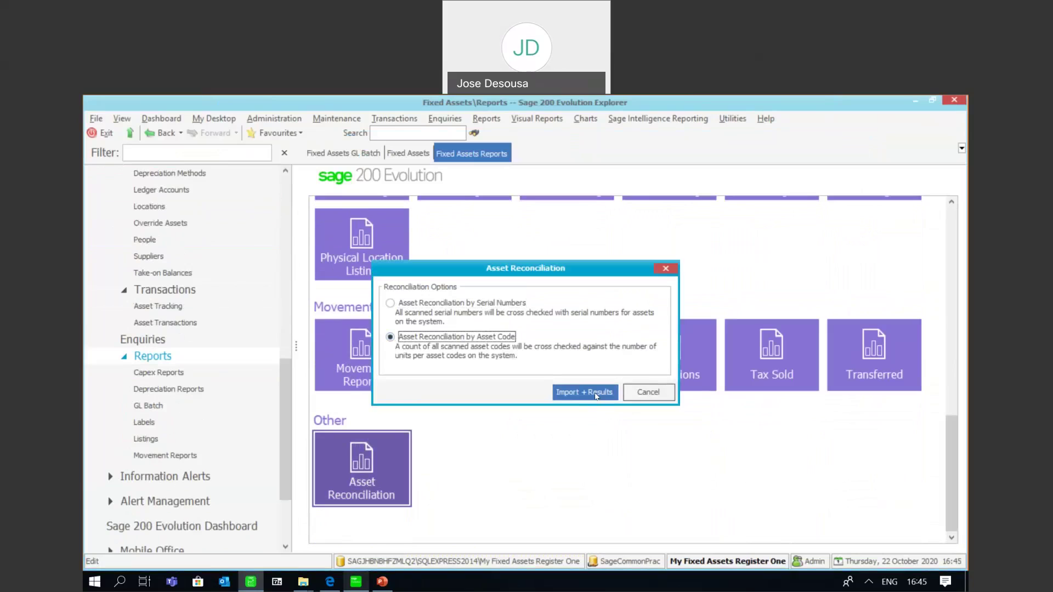
click(596, 393)
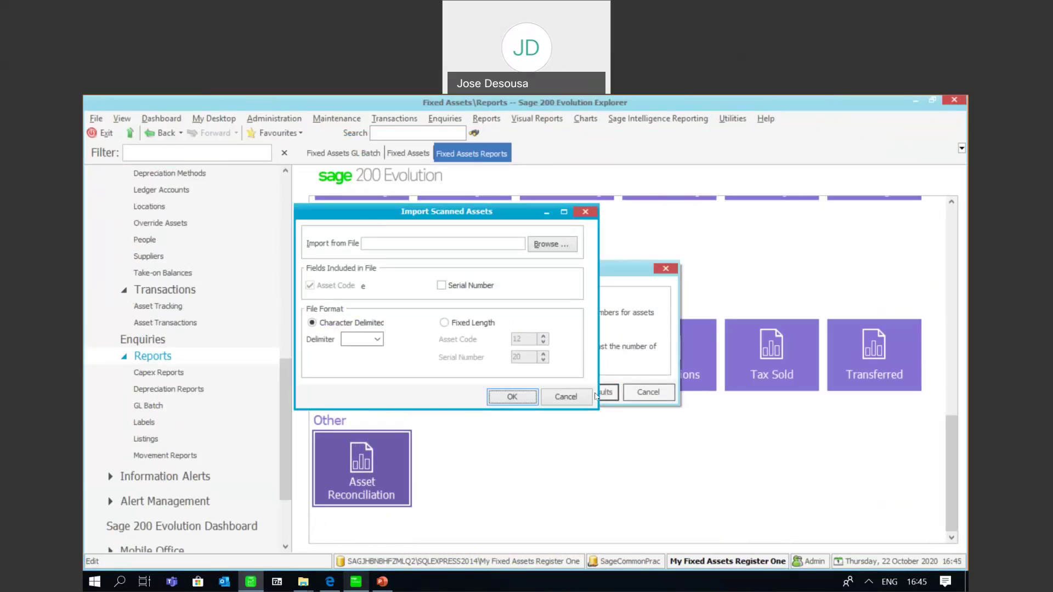
Import KITCHEN ScanUNIT.csv as a comma-delimited file with the Serial Number field included.
click(379, 341)
click(359, 339)
text(,)
click(444, 286)
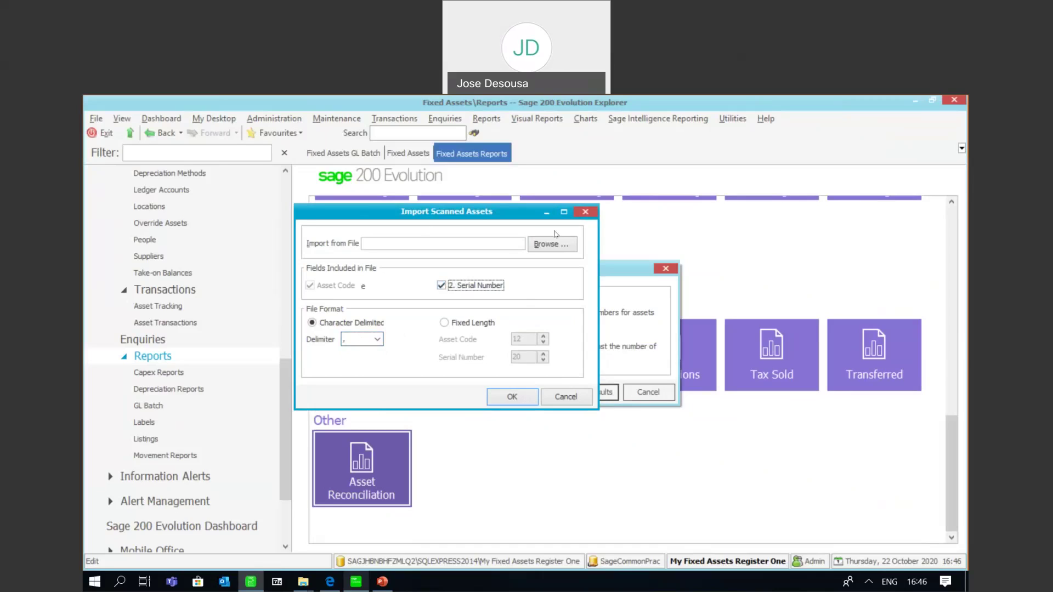
click(564, 245)
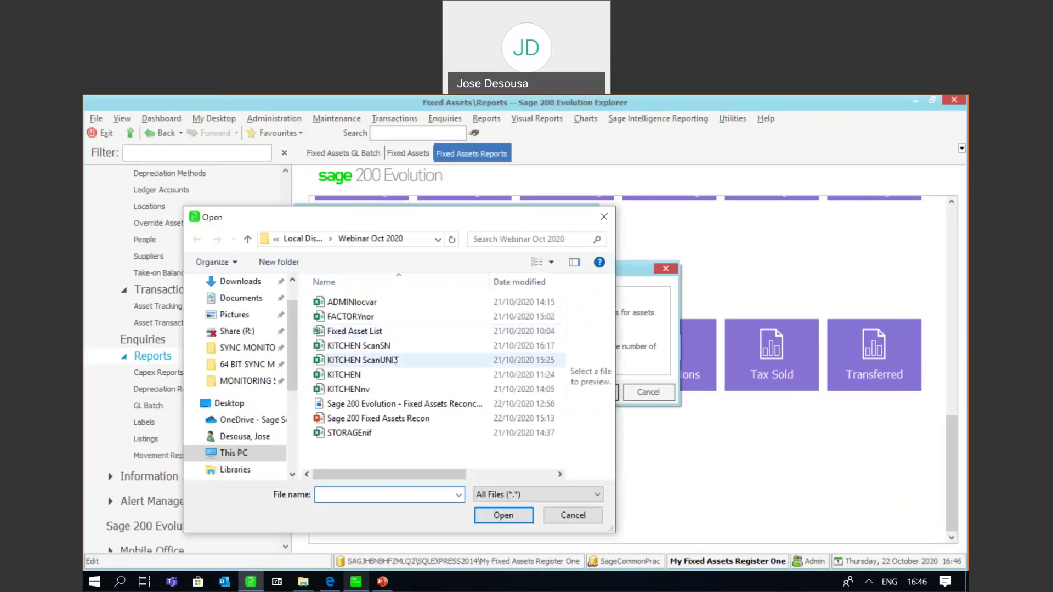
click(394, 360)
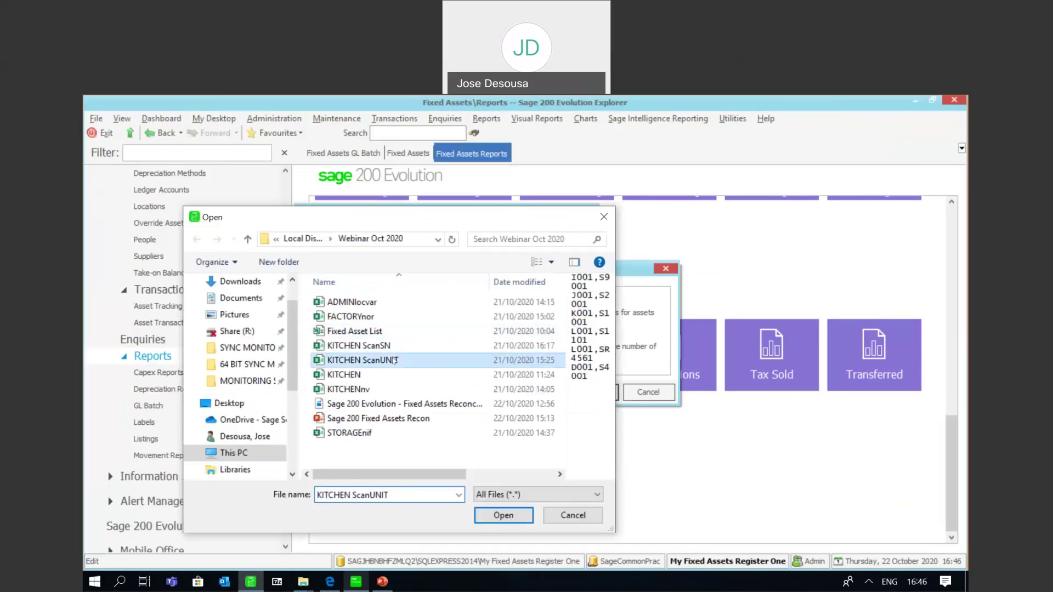
click(485, 518)
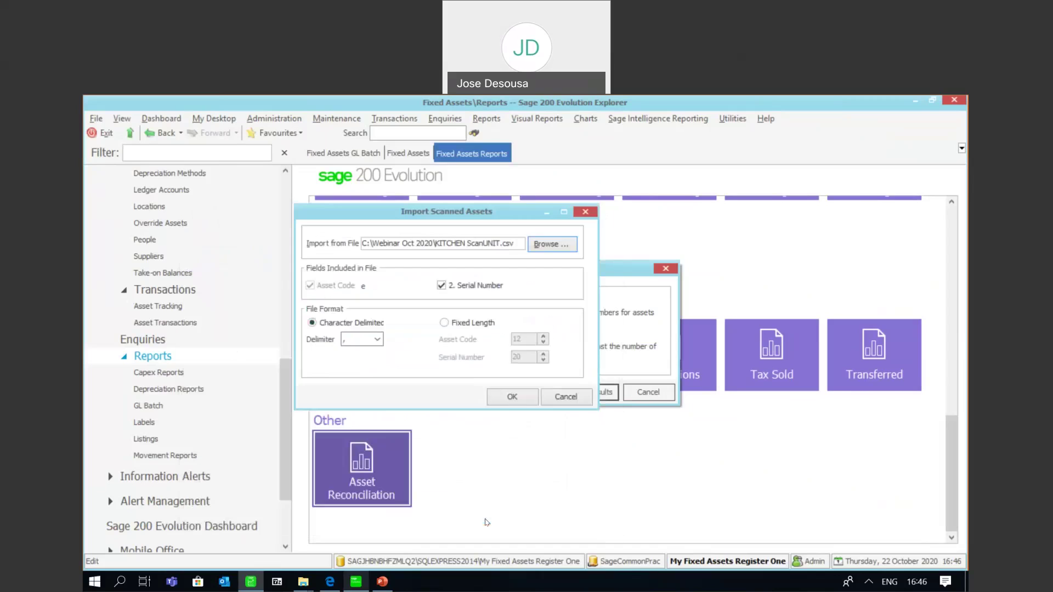
click(515, 397)
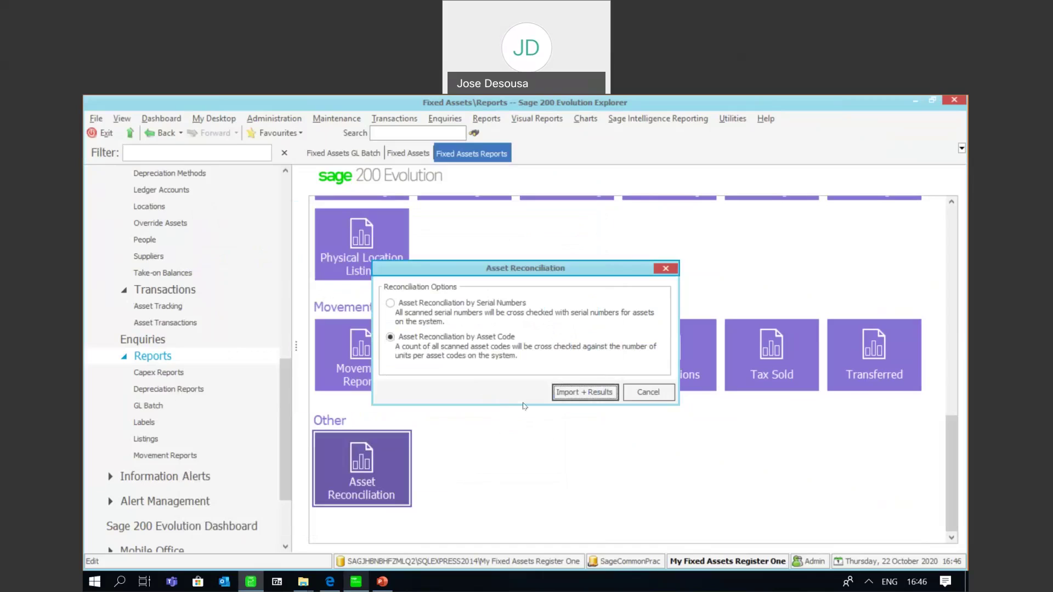
Proceed to the reconciliation report options and preview the unit count listing for the KITCHEN location.
key(Return)
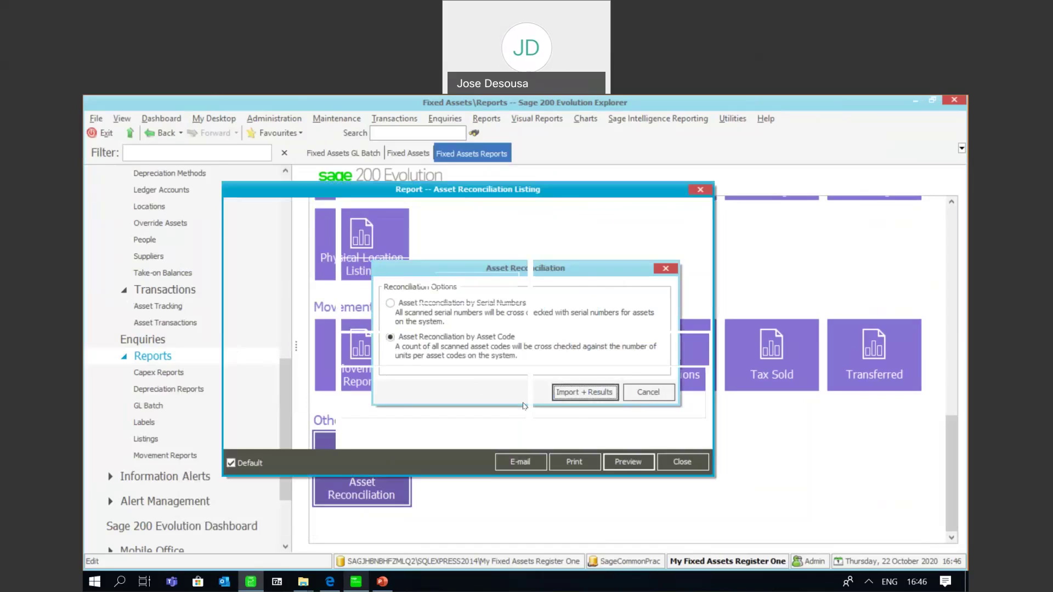
click(627, 462)
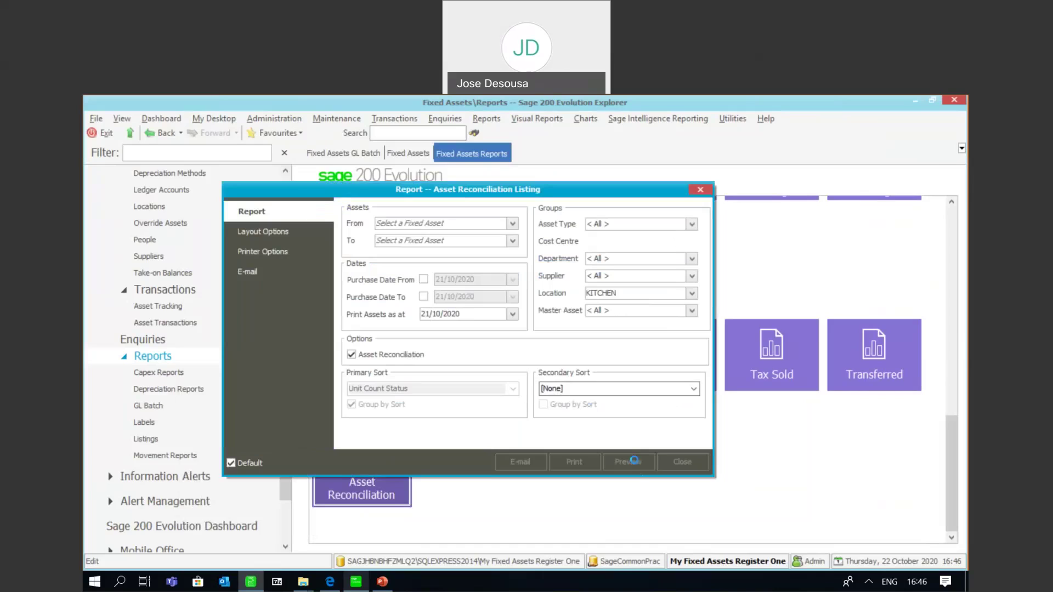